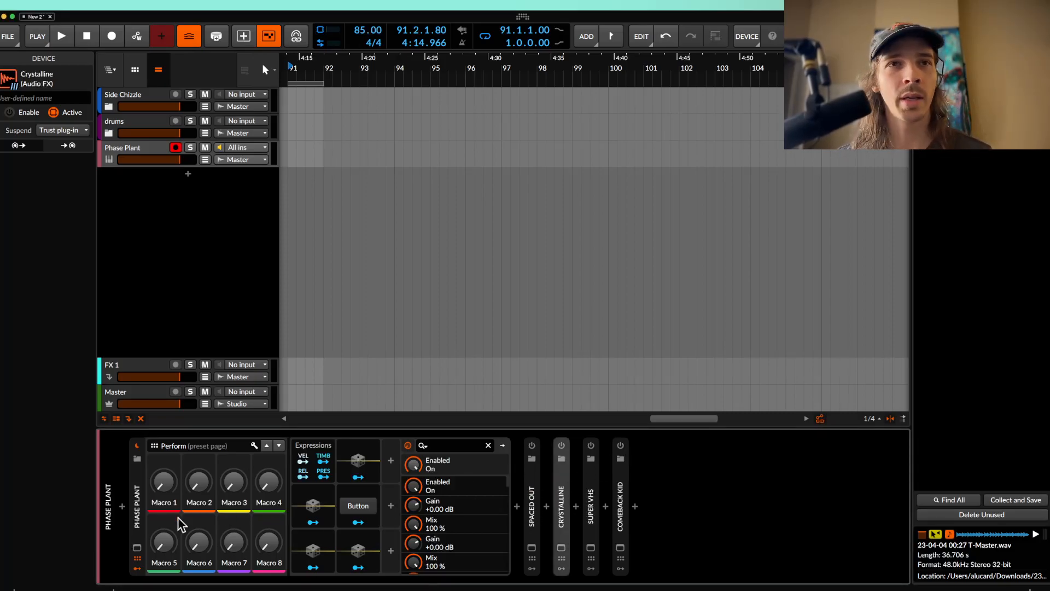
Inspect the Phase Plant patch in its plugin window and close the window
click(137, 546)
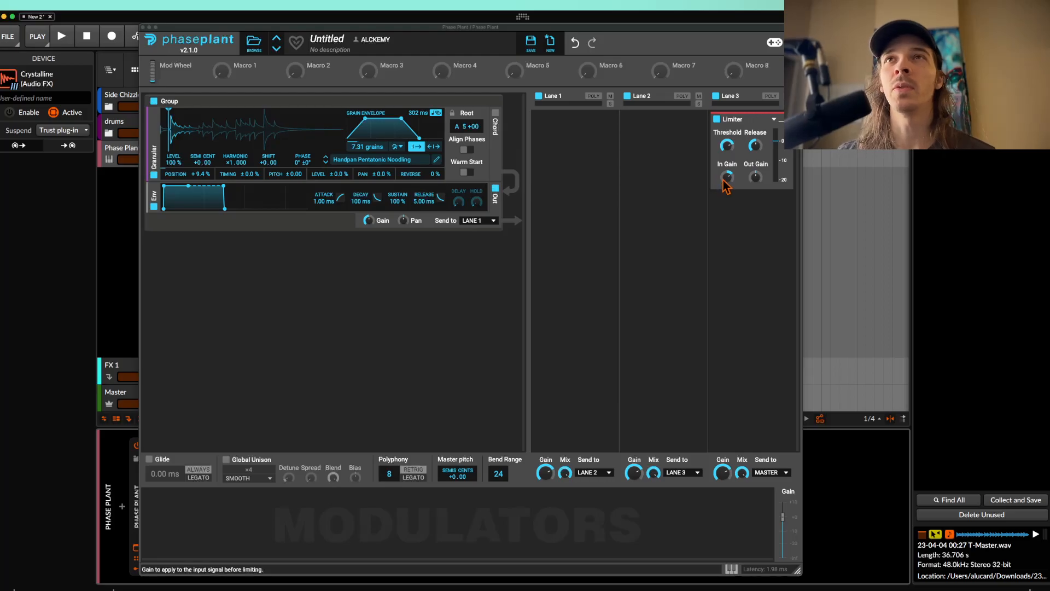
click(143, 27)
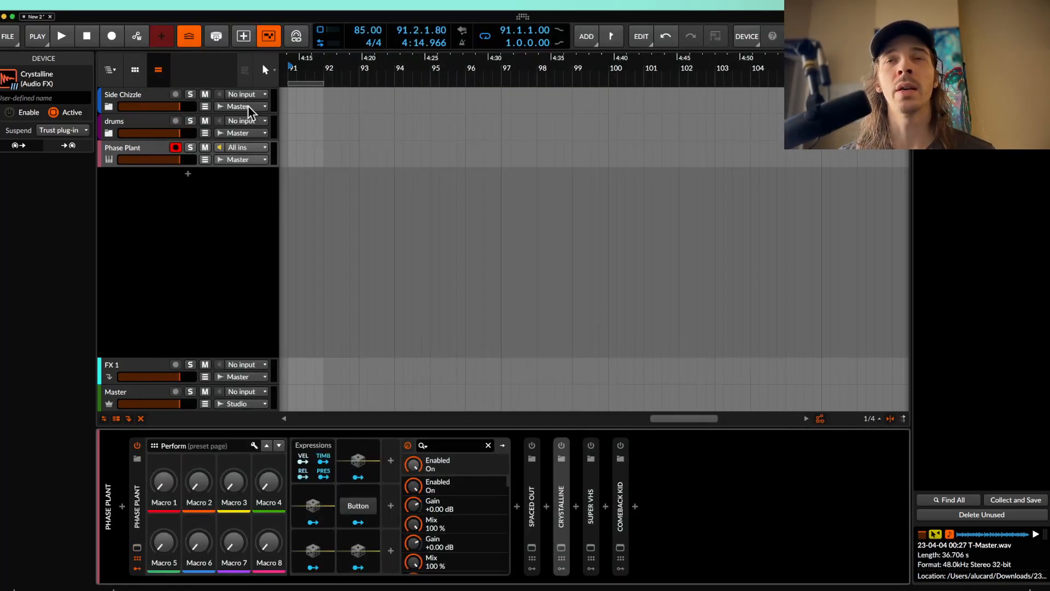
Enable the Spaced Out effect in the Phase Plant track's device chain and show its plugin window
click(535, 490)
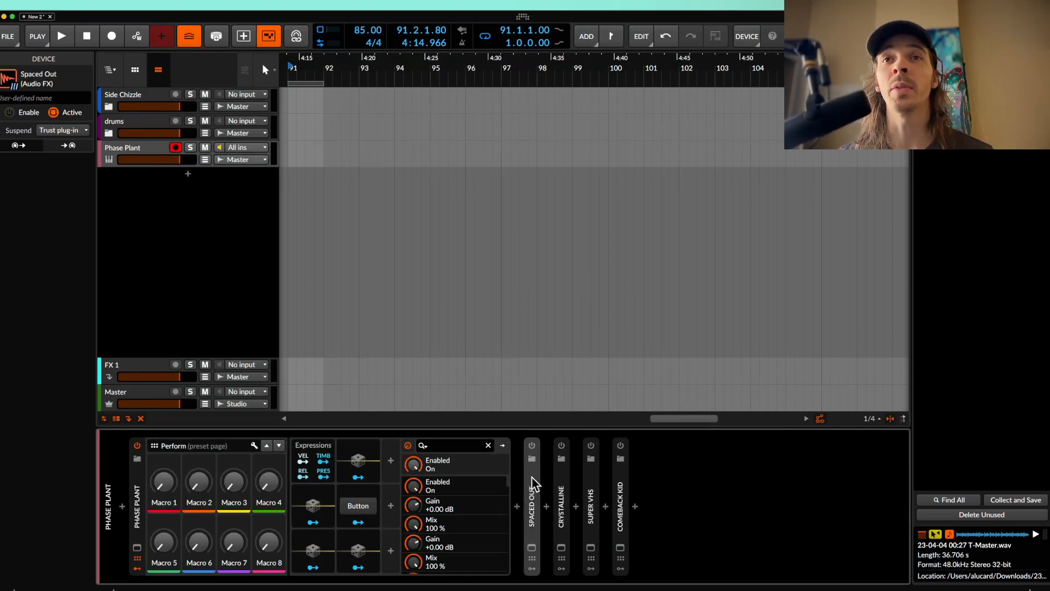
click(533, 445)
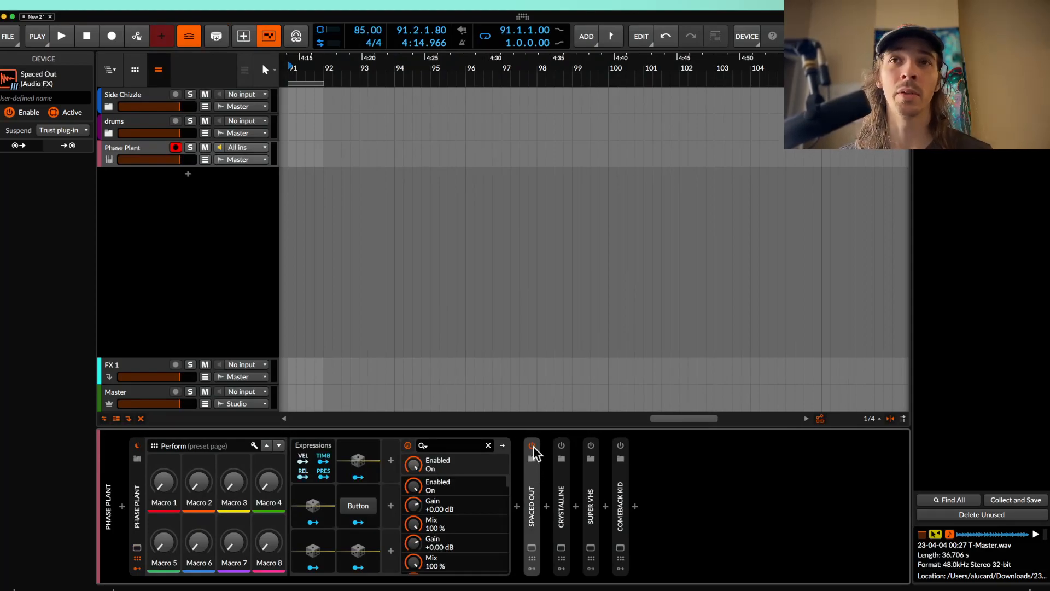
click(532, 547)
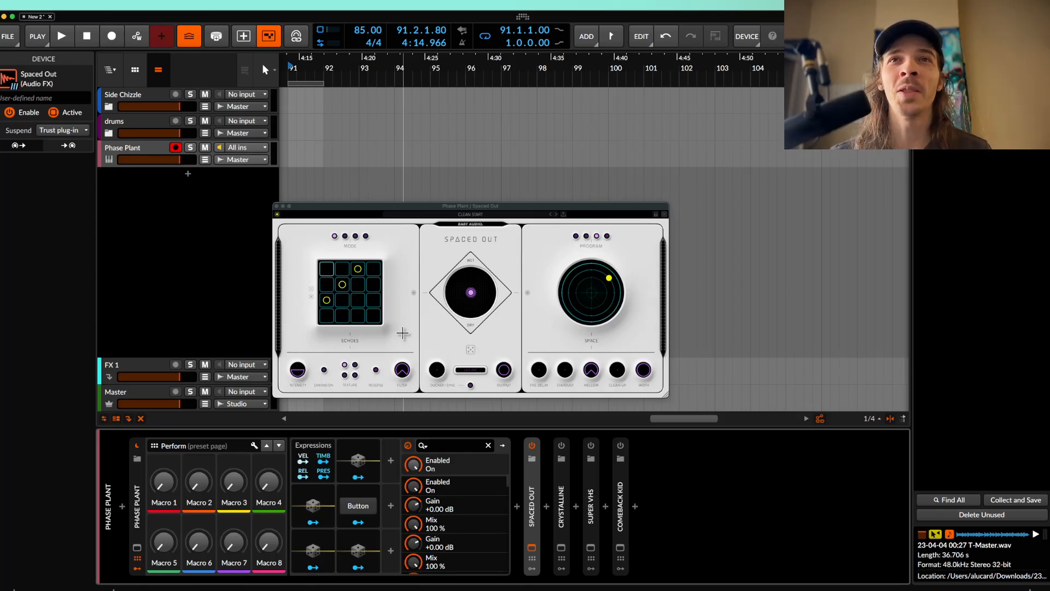
click(460, 371)
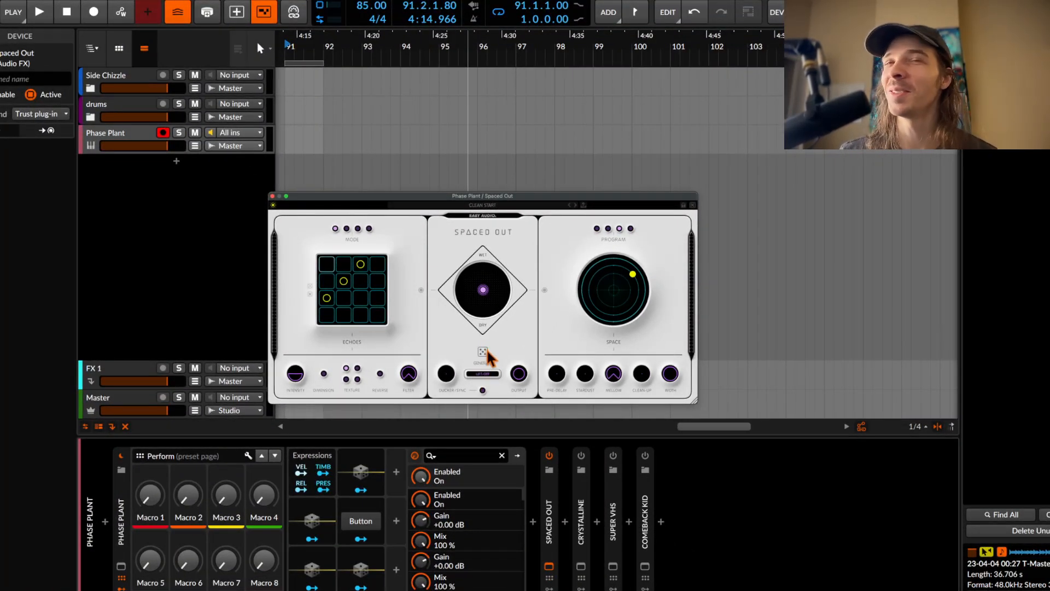
click(484, 374)
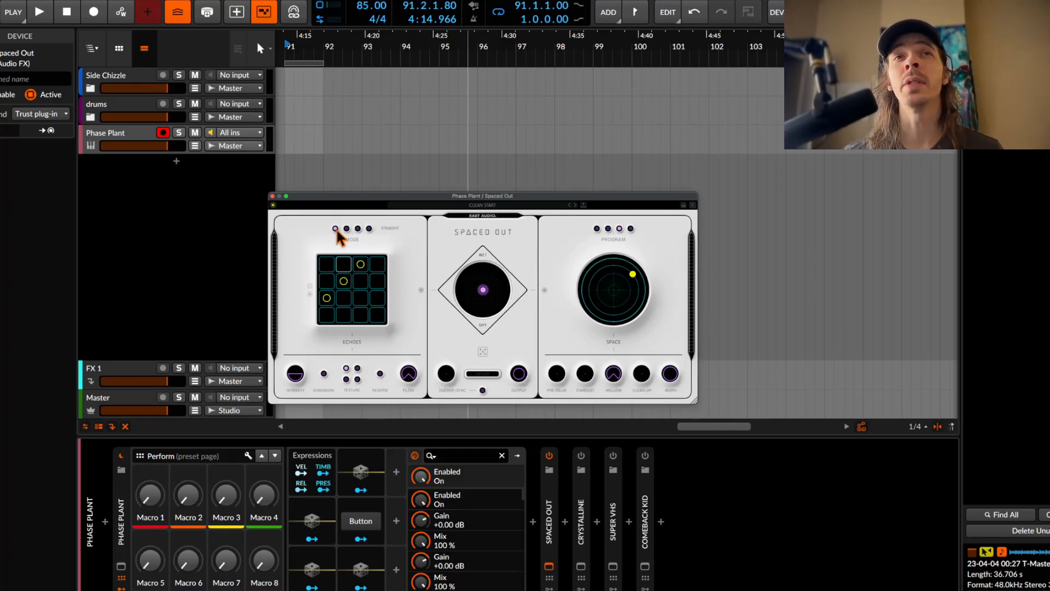
Add echoes to the Spaced Out grid at row 1 column 1, row 2 column 3, row 3 column 3, and row 4 columns 4 and 2
click(326, 265)
click(360, 280)
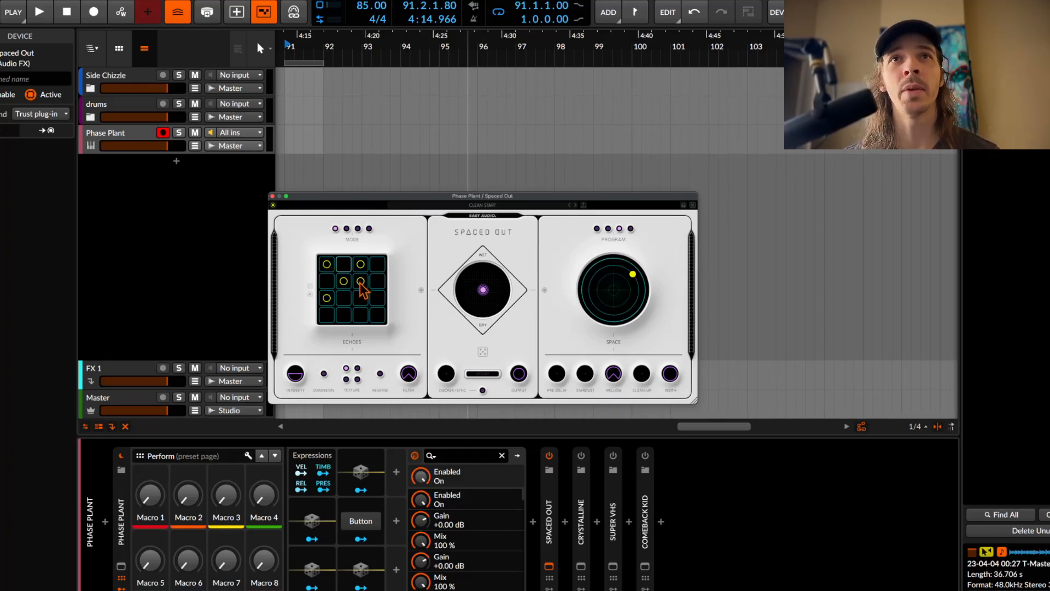
click(361, 297)
click(377, 315)
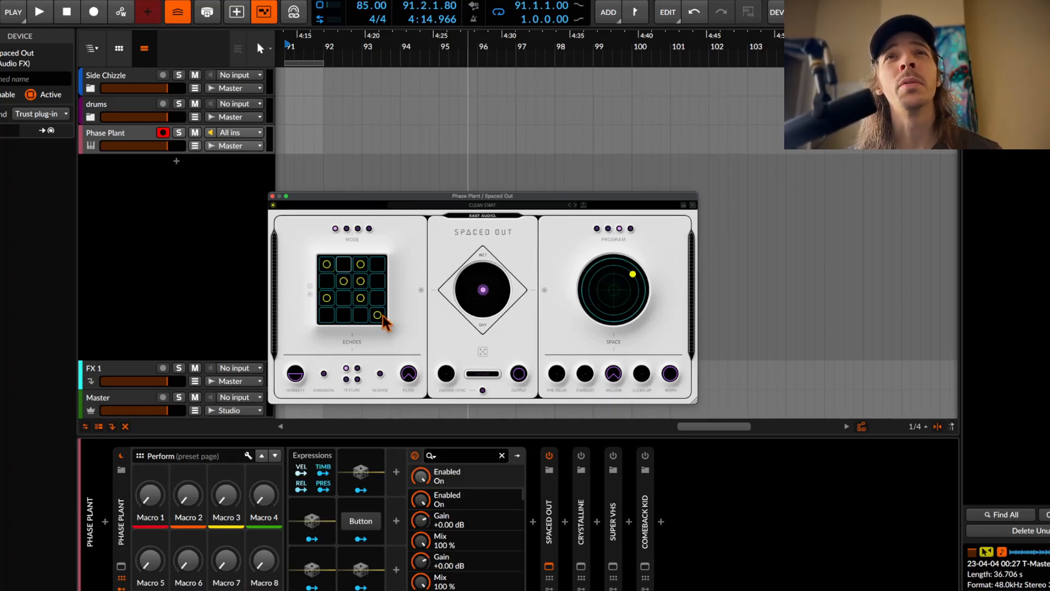
click(344, 315)
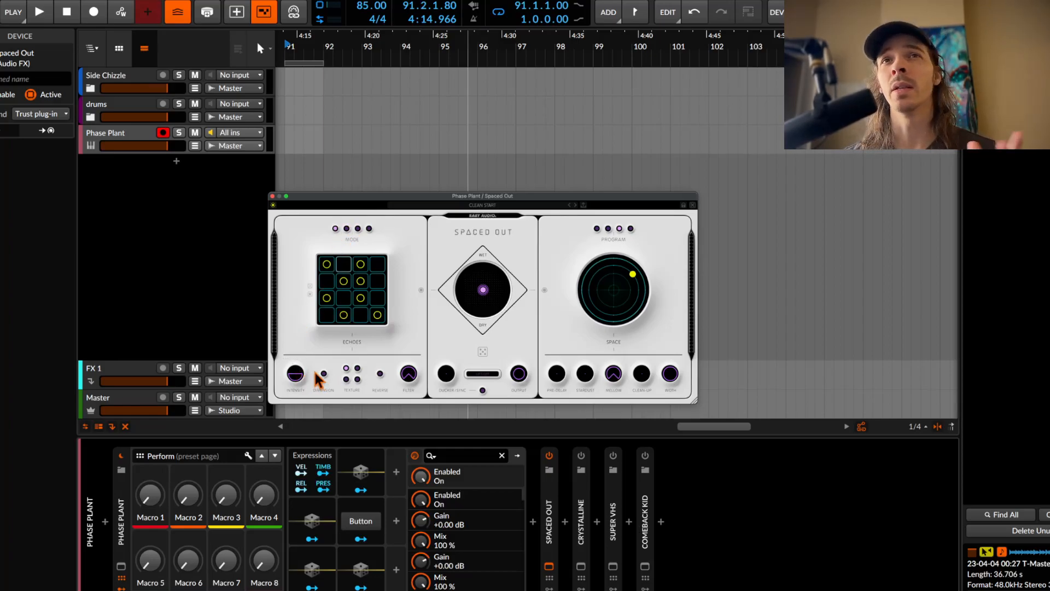
Adjust the echo intensity and shift the Spaced Out mix pad fully to the Echoes side
drag(483, 290, 481, 274)
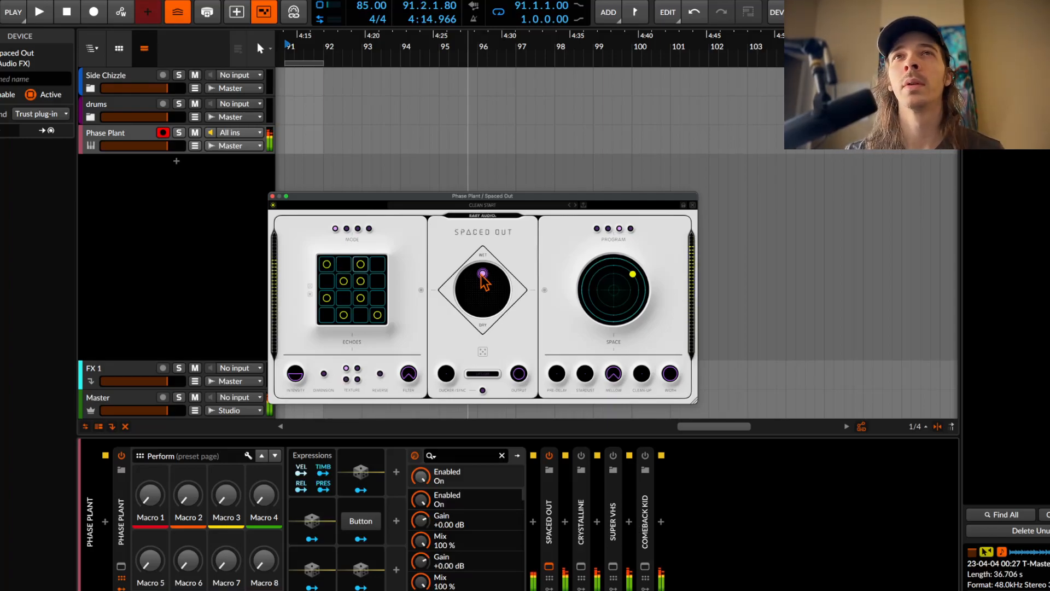
drag(482, 276, 481, 298)
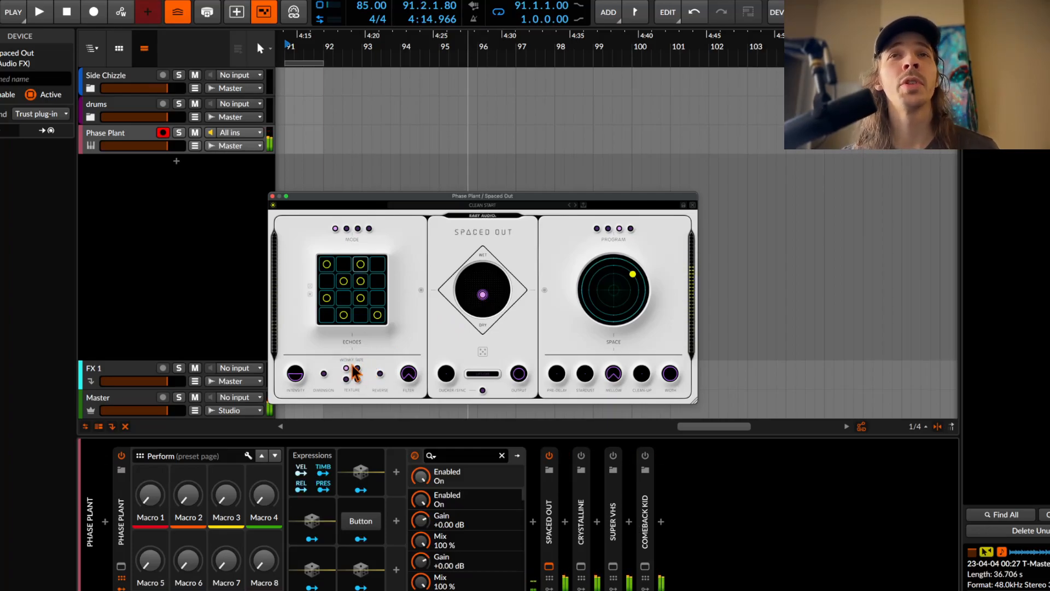
drag(290, 374, 291, 387)
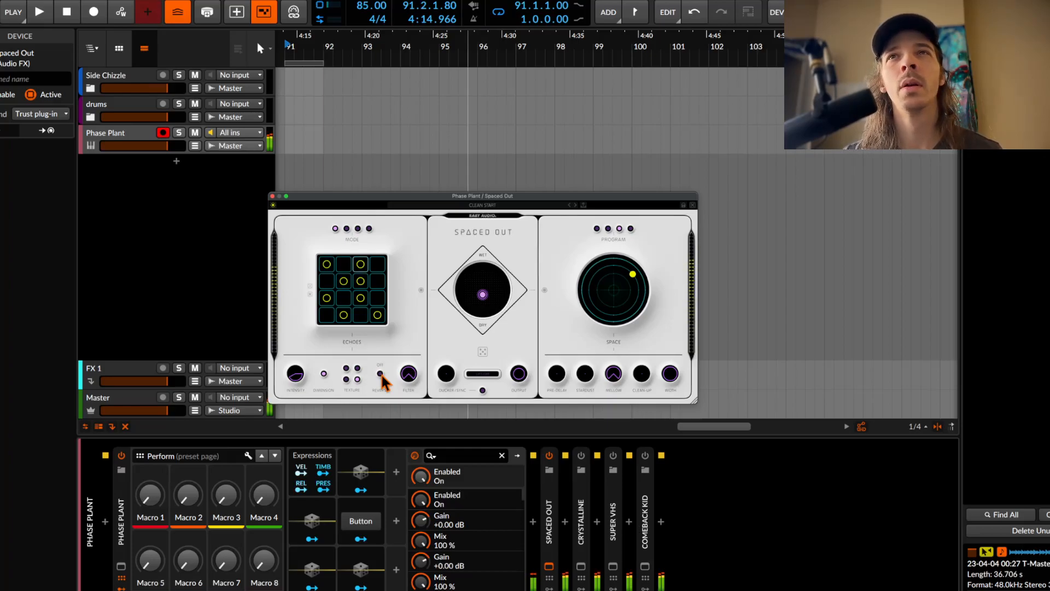
drag(481, 296, 466, 296)
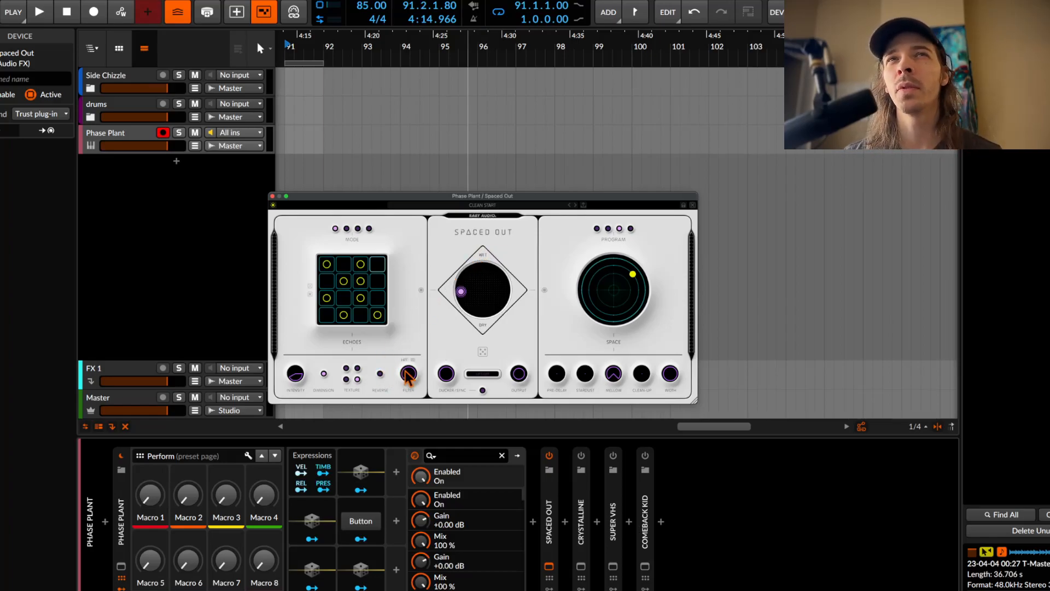
Try different filter settings on the echoes, raising the mix toward wet to compare them
drag(405, 372, 406, 378)
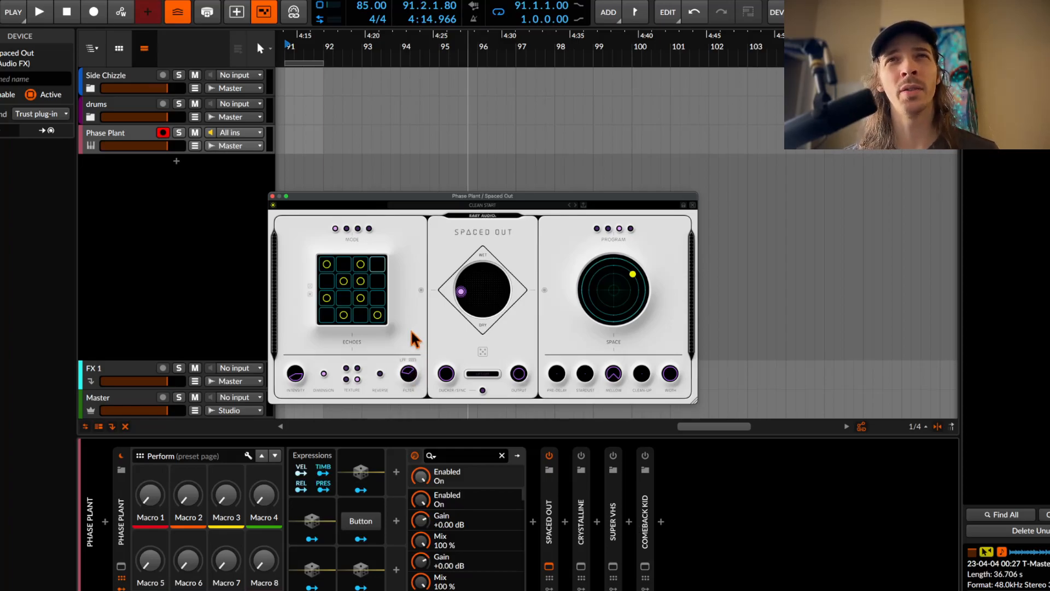
mouse_move(402, 367)
mouse_down()
mouse_move(402, 378)
mouse_move(413, 373)
mouse_up()
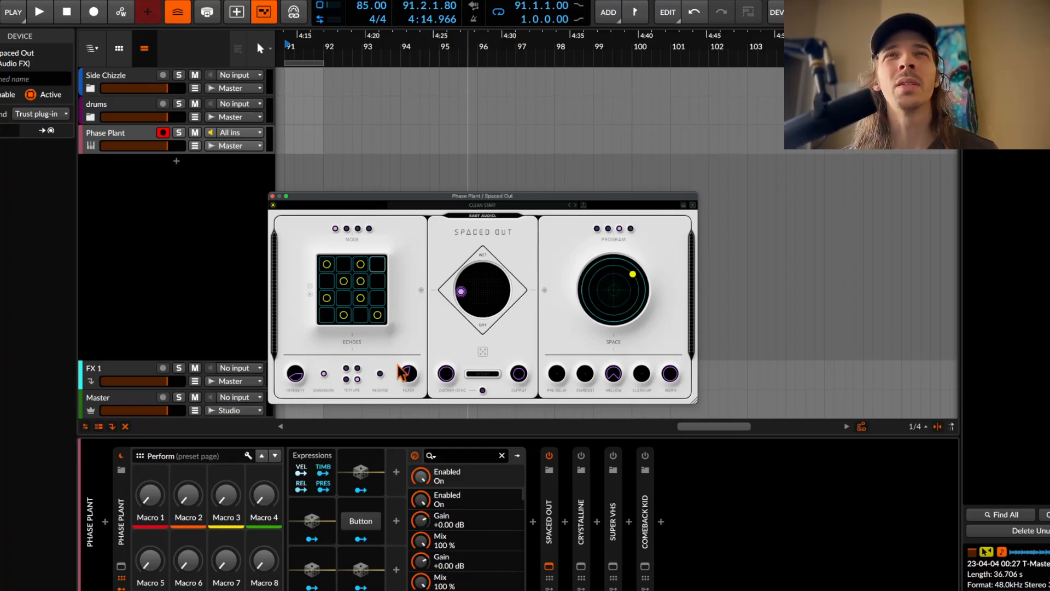
drag(420, 377, 317, 291)
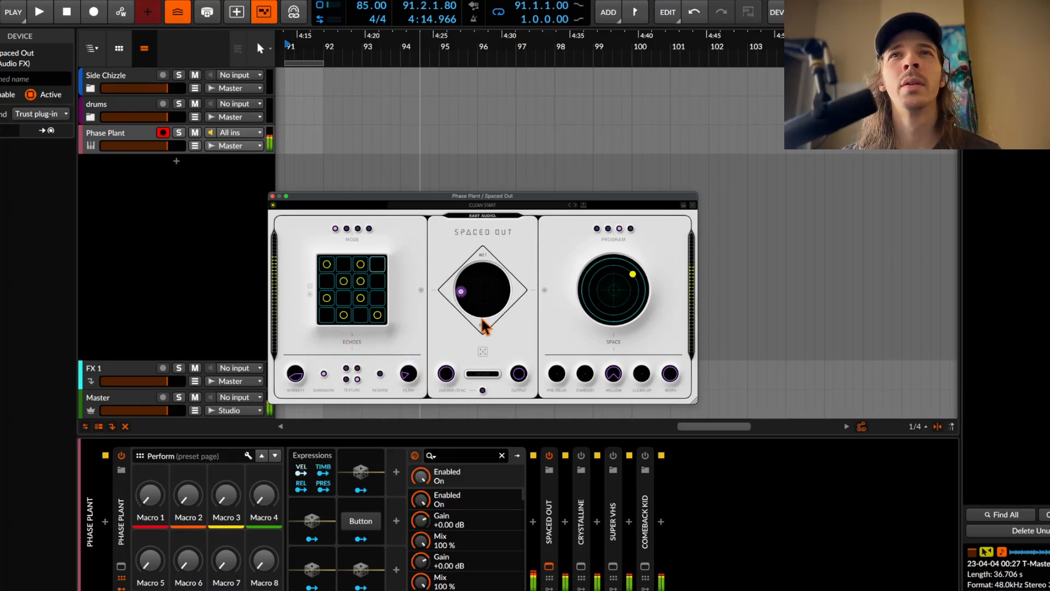
drag(462, 295, 467, 275)
drag(417, 368, 378, 475)
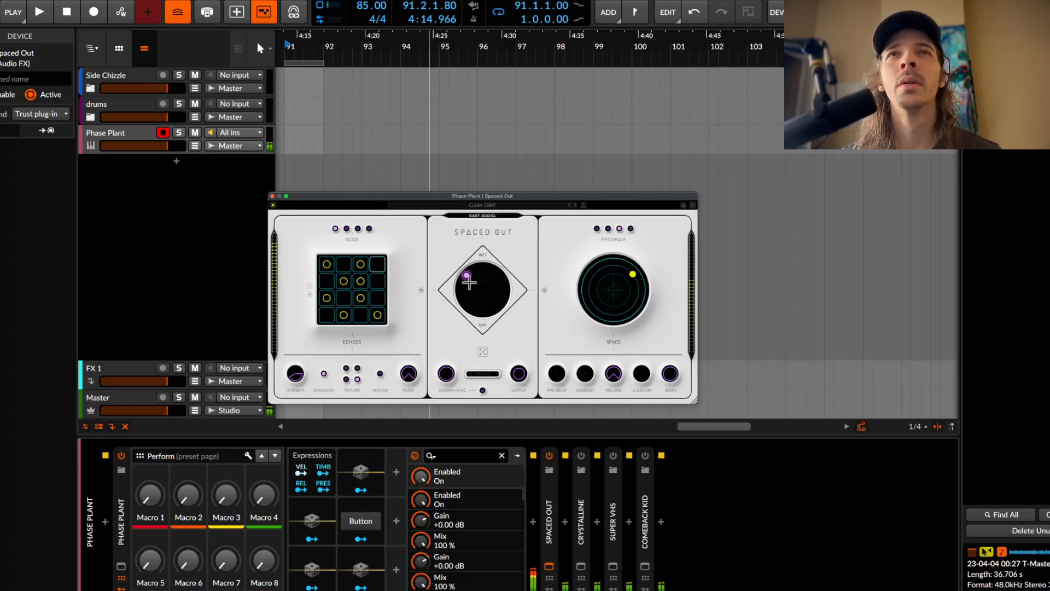
Bring the mix ball down toward dry on the Echoes side and lower the ducking amount
drag(466, 275, 470, 315)
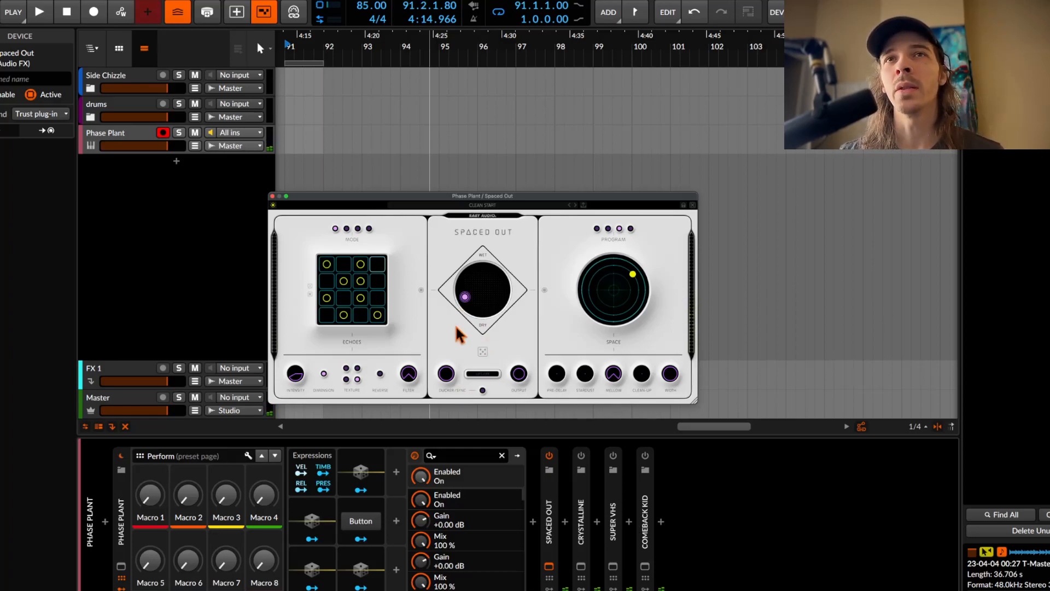
mouse_move(444, 373)
drag(446, 375, 444, 444)
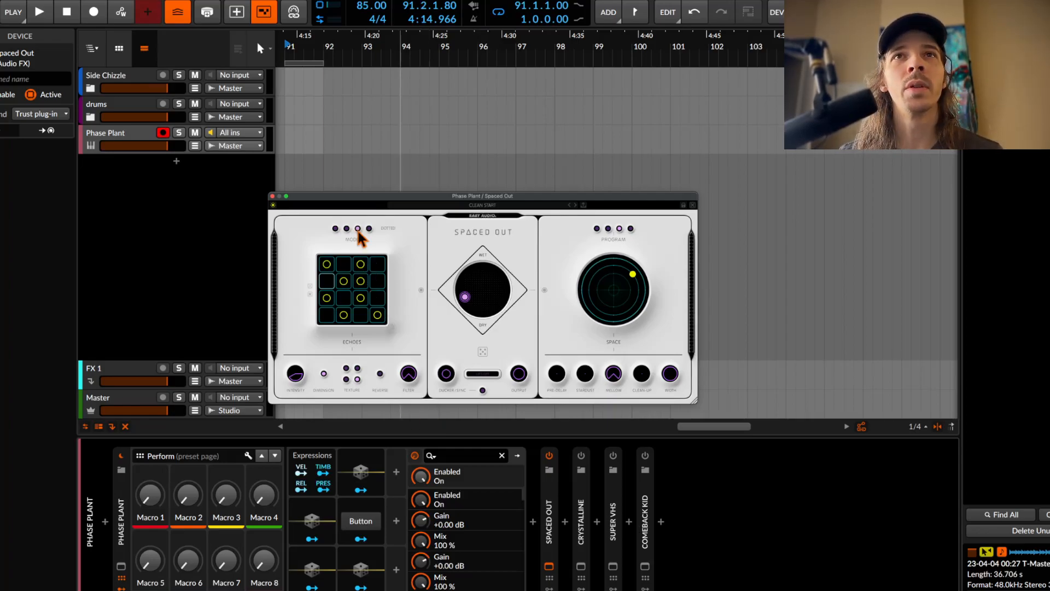
Remove echoes from row 2 column 3, row 3 column 3 and row 4 column 4, add row 3 column 4, and raise the mix toward wet
click(359, 284)
click(361, 300)
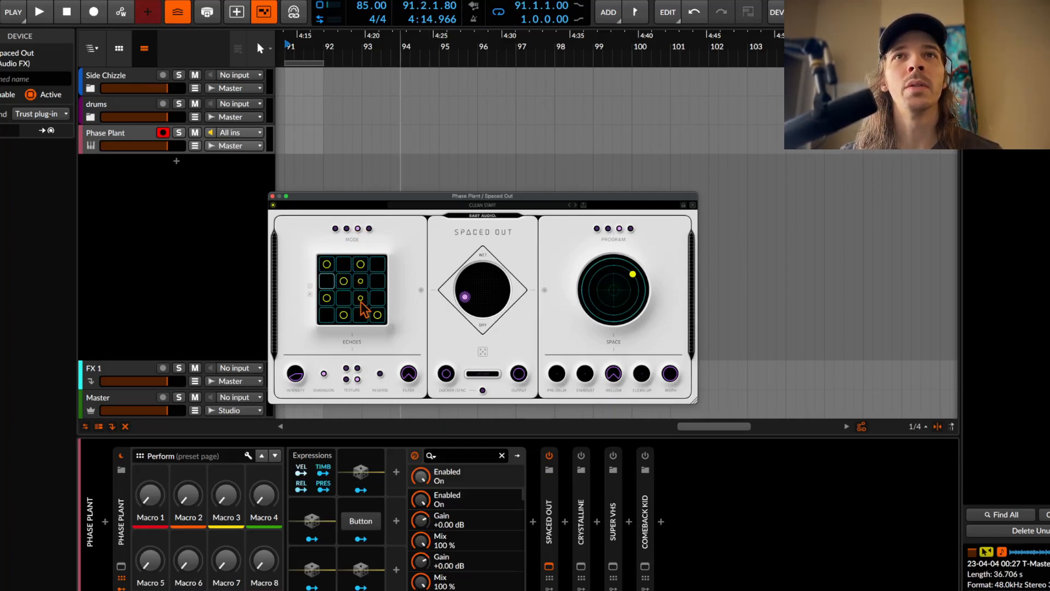
click(359, 282)
click(359, 296)
click(377, 298)
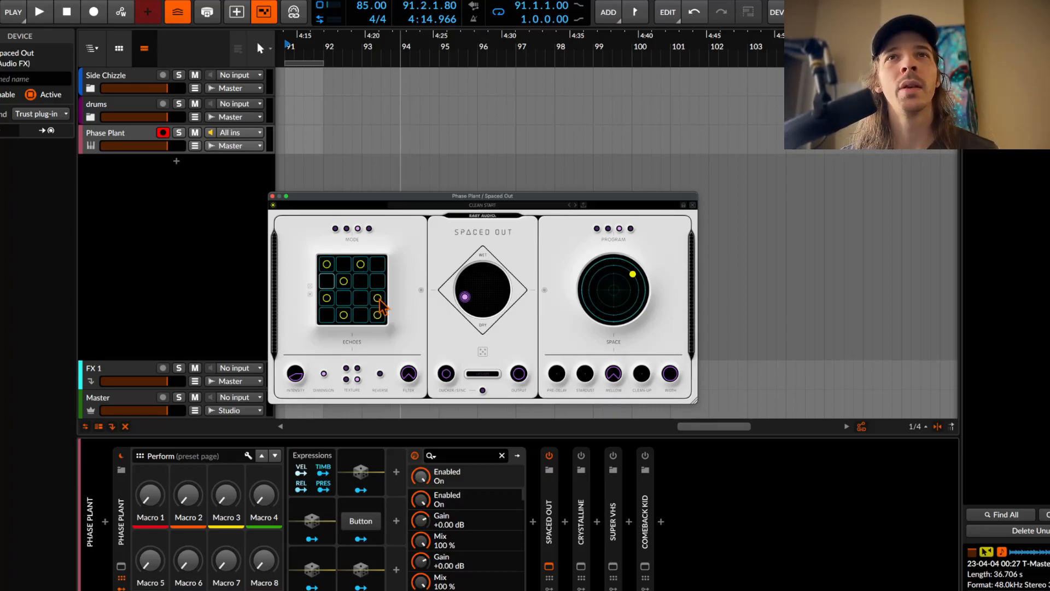
click(377, 316)
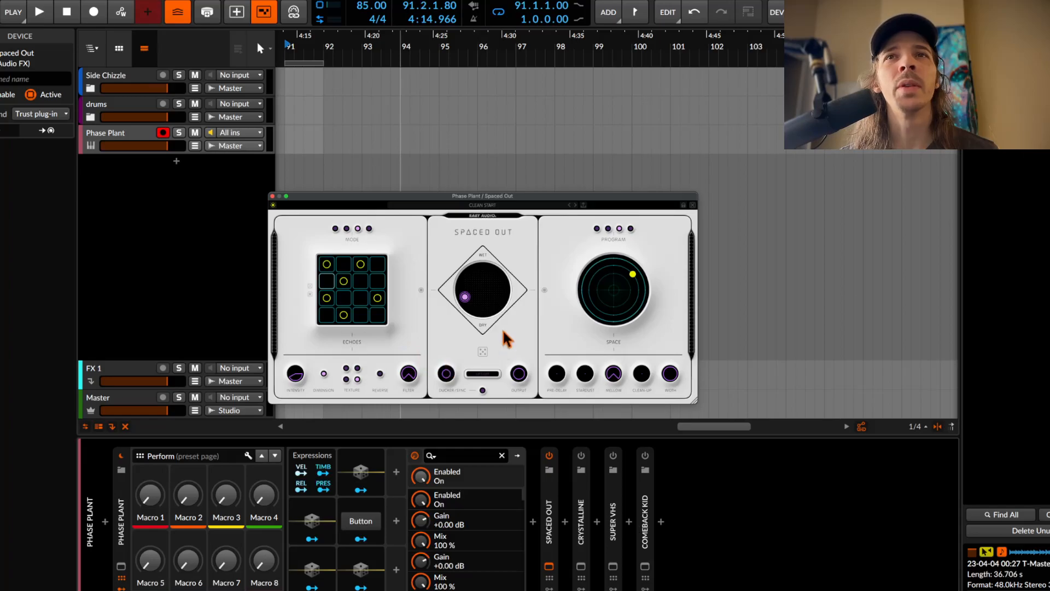
drag(465, 296, 480, 268)
Insert a kHs Limiter at the end of the device chain with threshold -1.90 dB and release 78.9 ms, and close its window
click(660, 520)
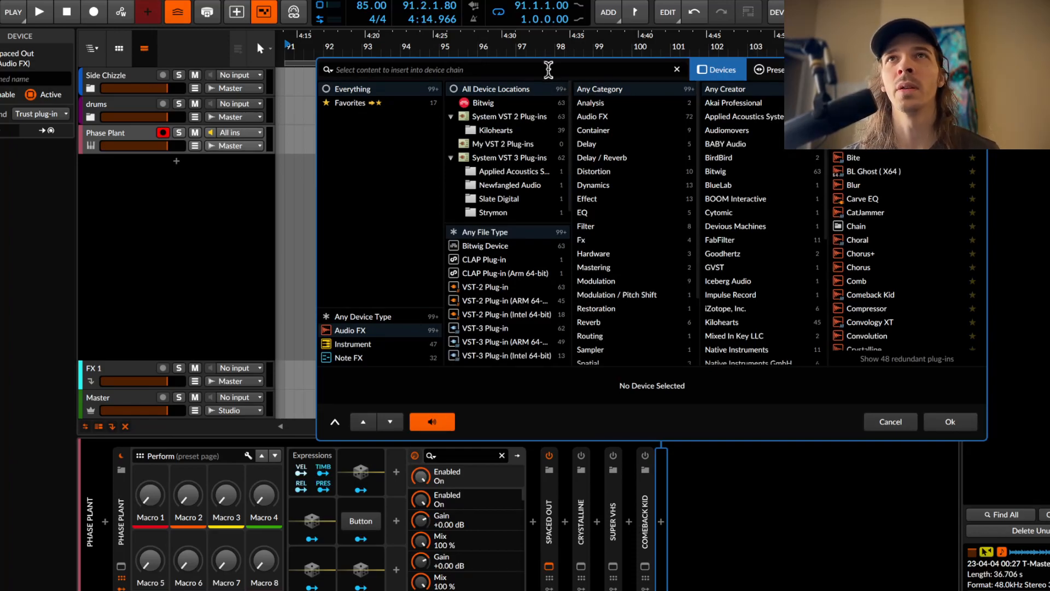
text(LIMITER)
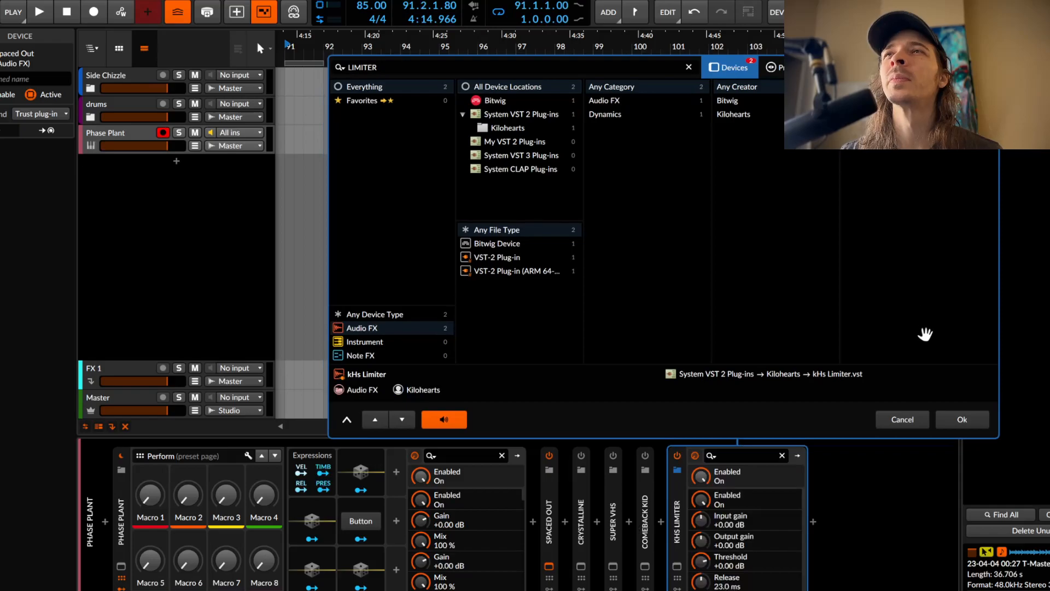
click(953, 419)
drag(487, 287, 455, 298)
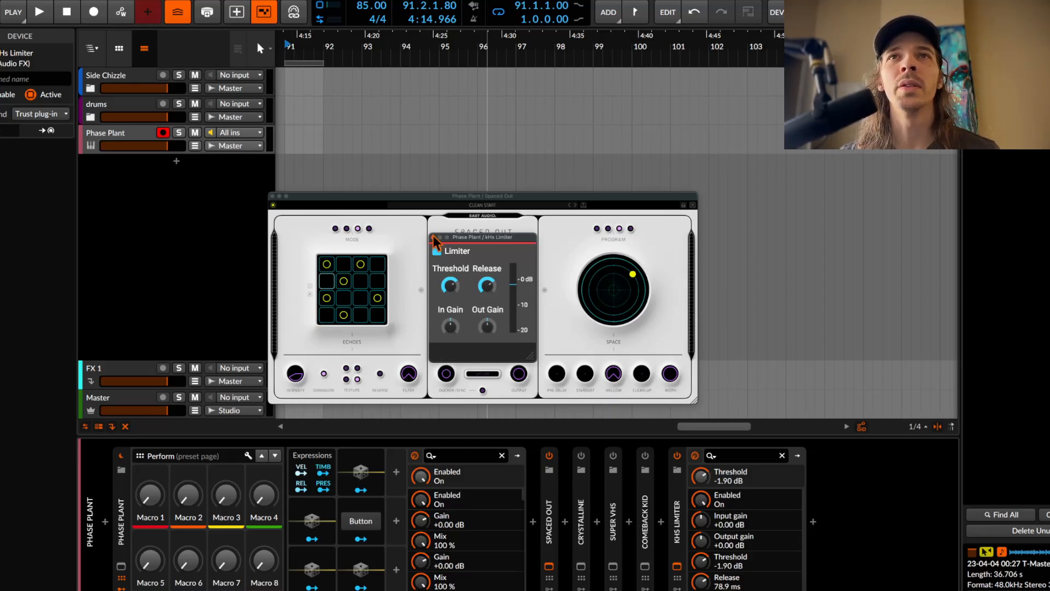
click(434, 237)
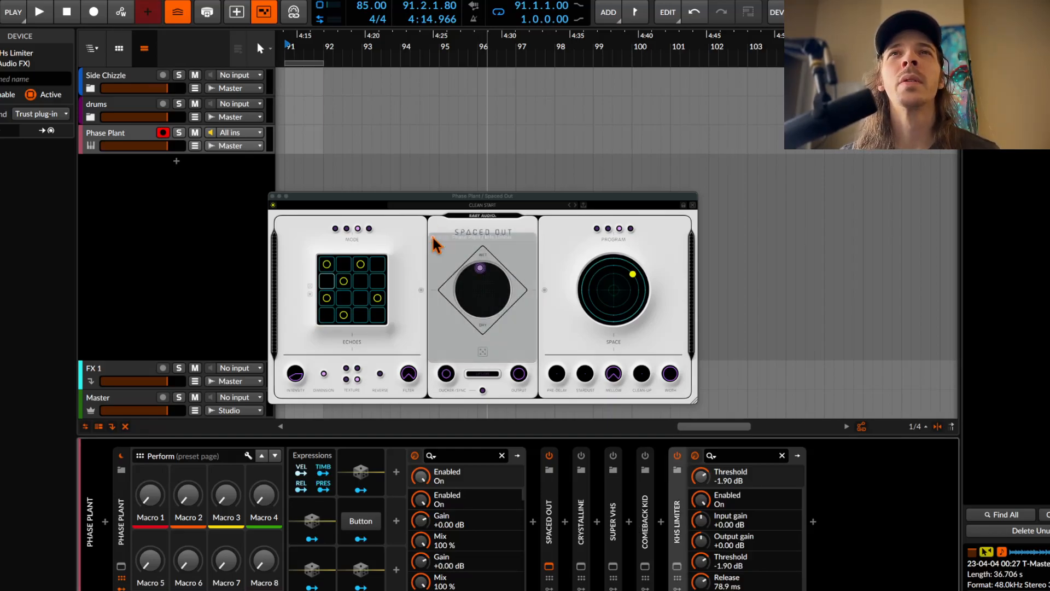
Shift the Spaced Out mix pad fully to the Space side and move the reverb pad's dot to its upper-left area
click(478, 279)
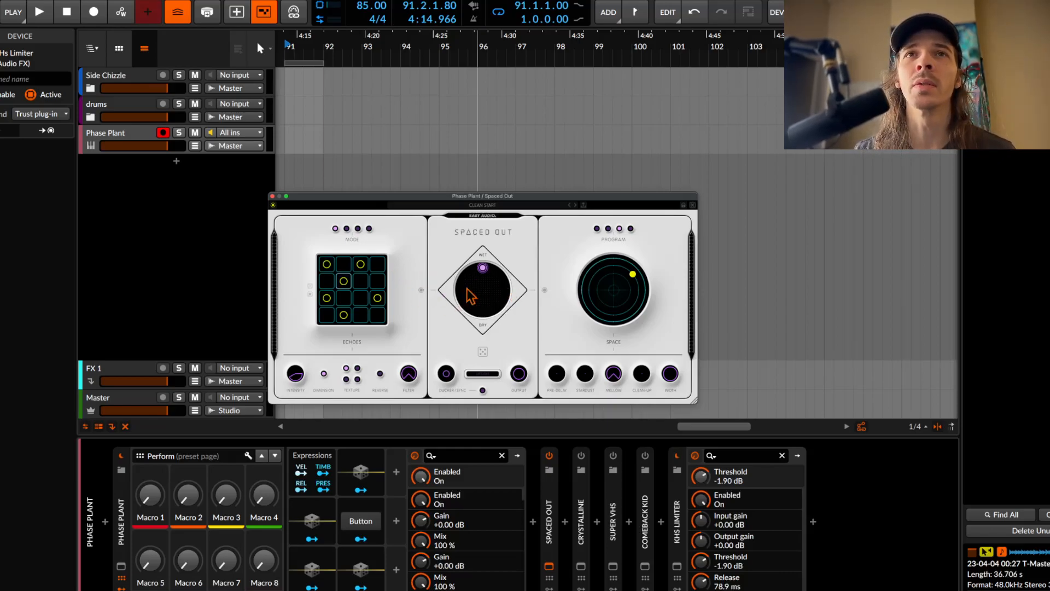
drag(481, 271, 523, 301)
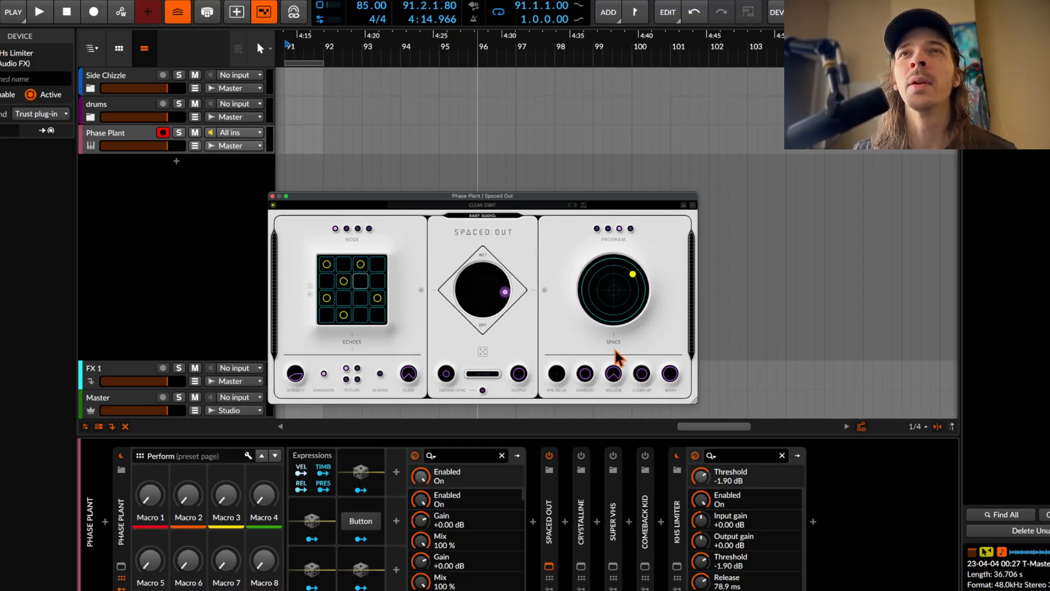
mouse_move(633, 275)
mouse_down()
mouse_move(624, 287)
mouse_move(614, 277)
mouse_up()
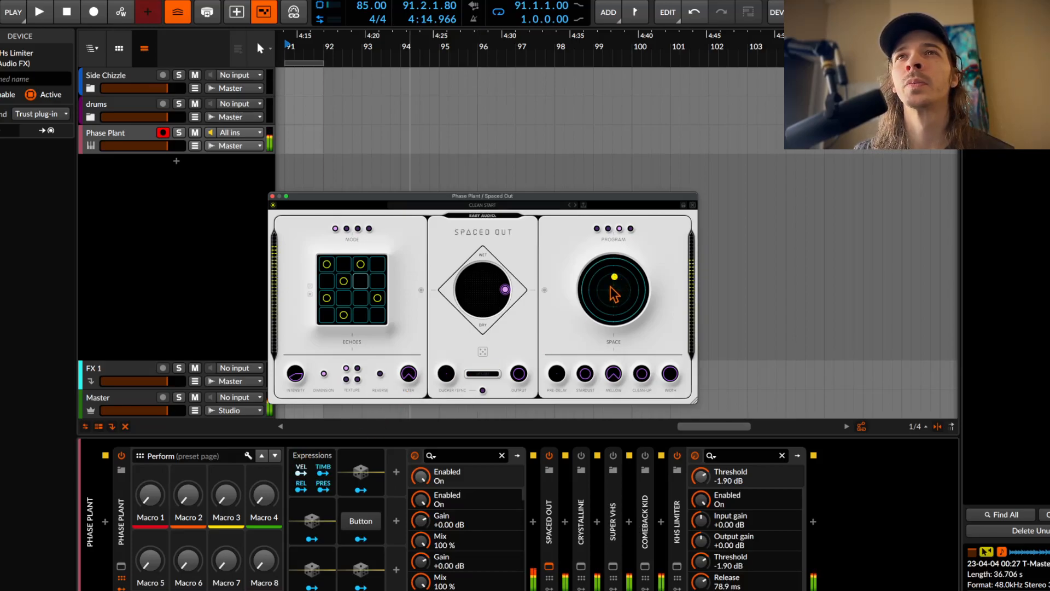
drag(614, 277, 593, 276)
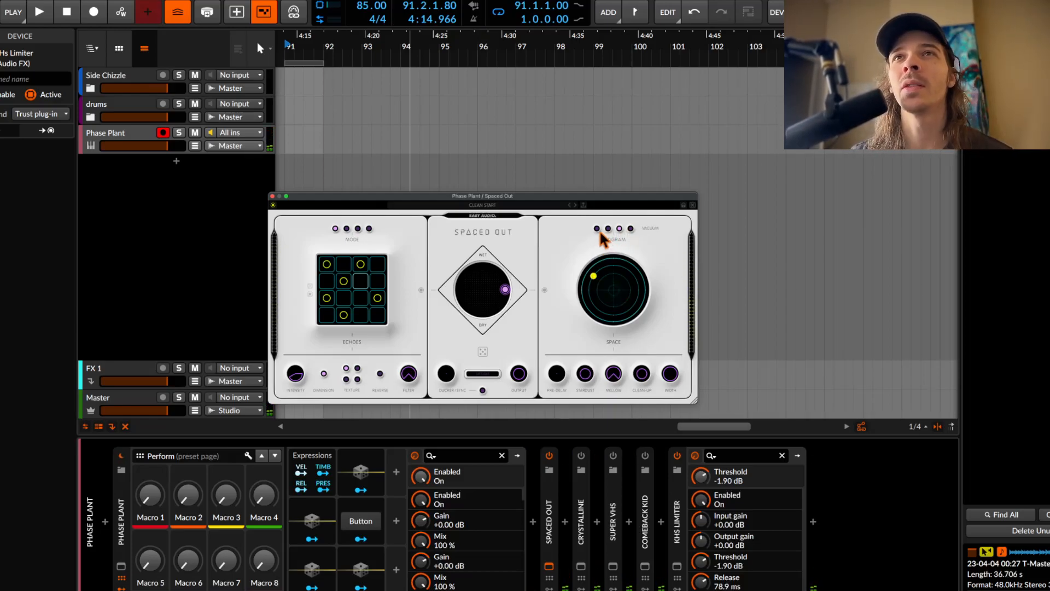
Switch the Space section to the fourth program, try reverb positions along the pad's edge, and settle the dot at its centre
click(631, 228)
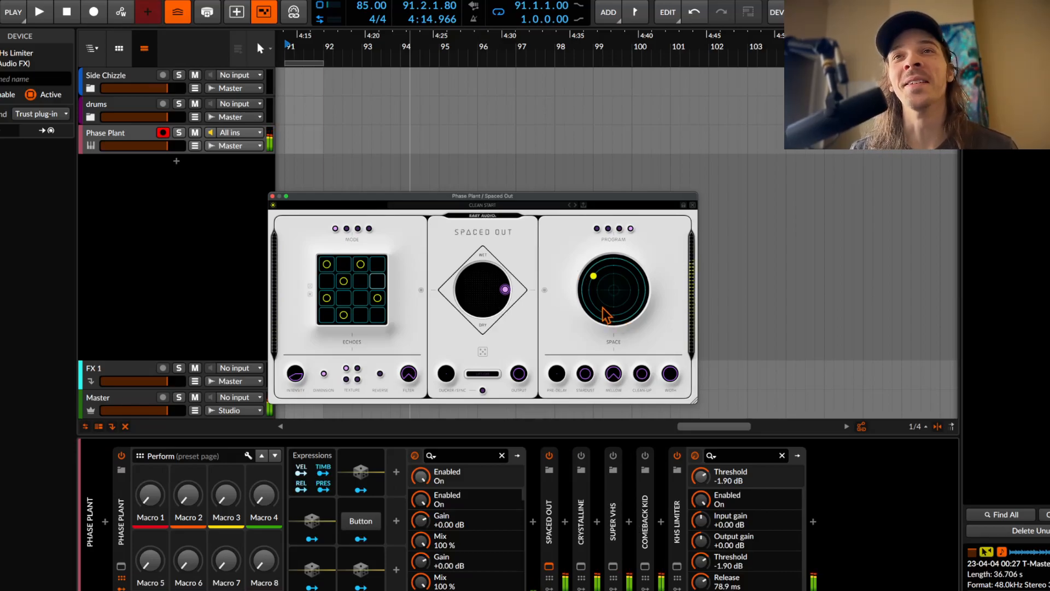
drag(594, 277, 630, 332)
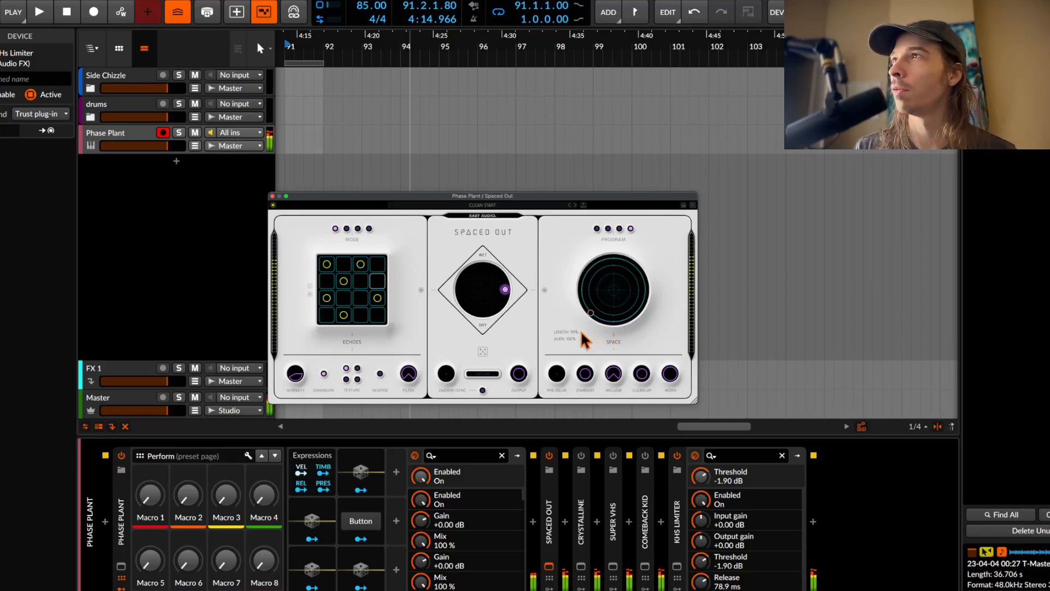
drag(608, 297, 571, 307)
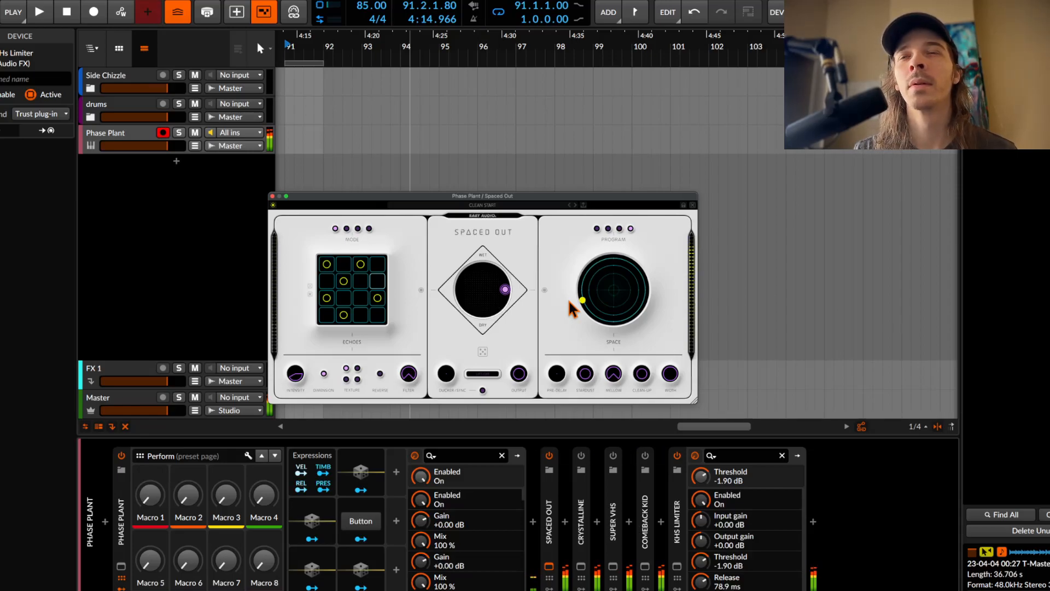
mouse_move(581, 301)
mouse_down()
mouse_move(589, 282)
mouse_move(630, 286)
mouse_move(641, 301)
mouse_move(624, 313)
mouse_move(615, 289)
mouse_up()
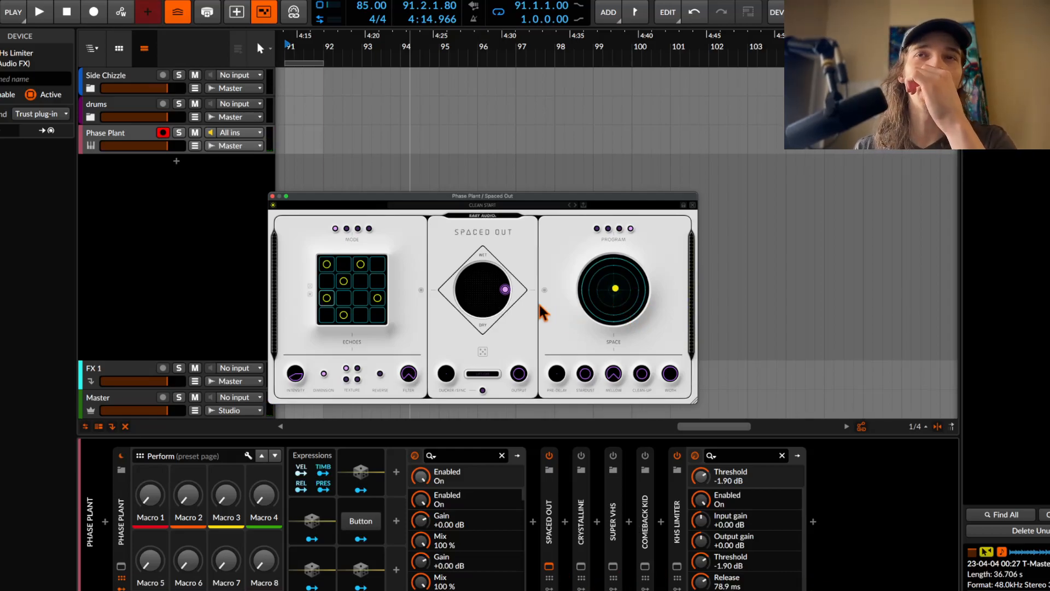
Move the Spaced Out mix pad's dot to its centre to balance echoes against space
drag(506, 290, 480, 290)
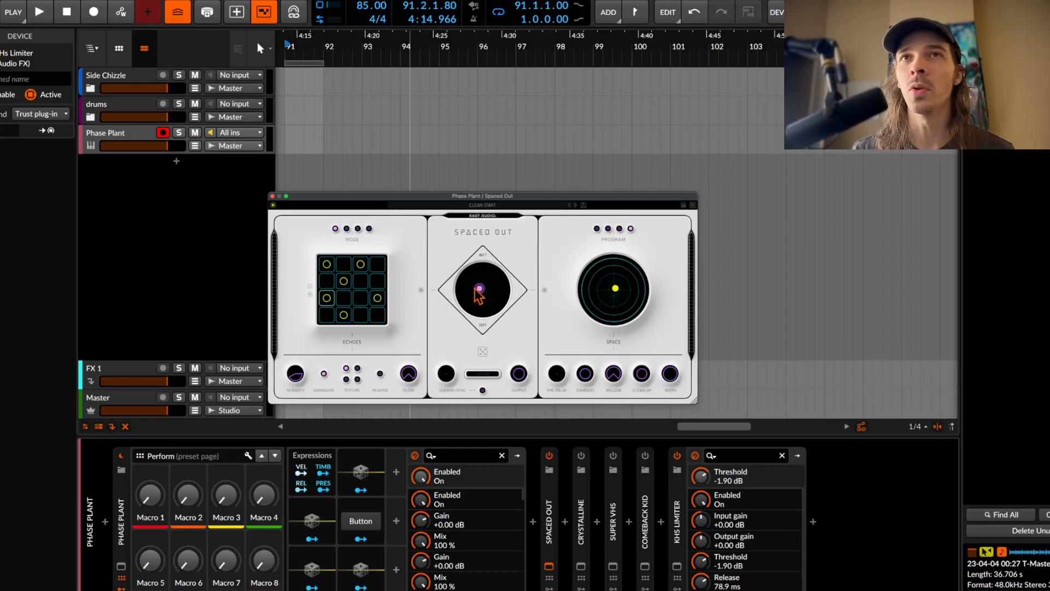
drag(481, 288, 482, 289)
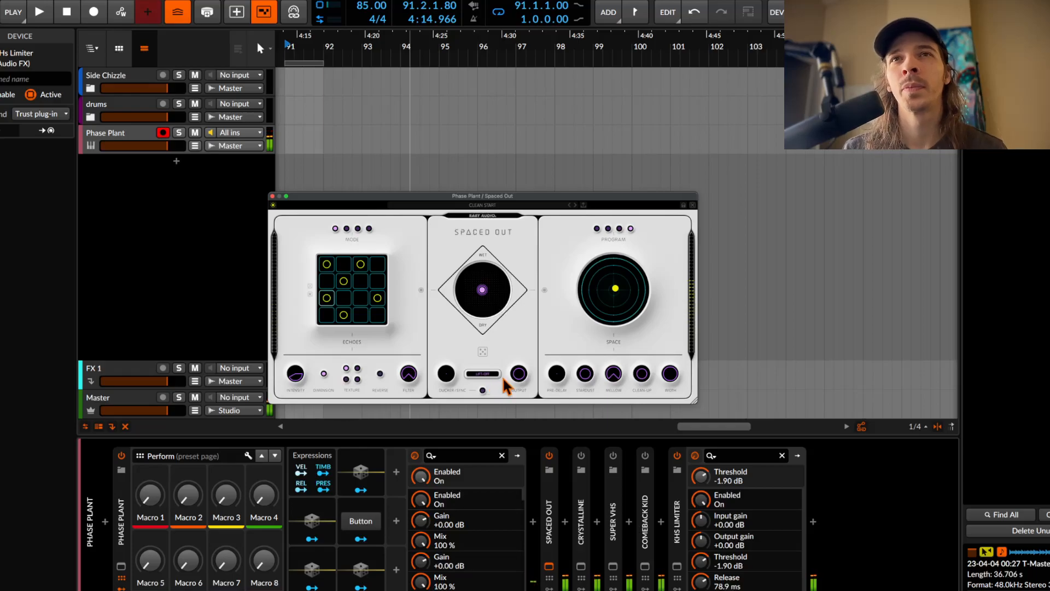
click(483, 375)
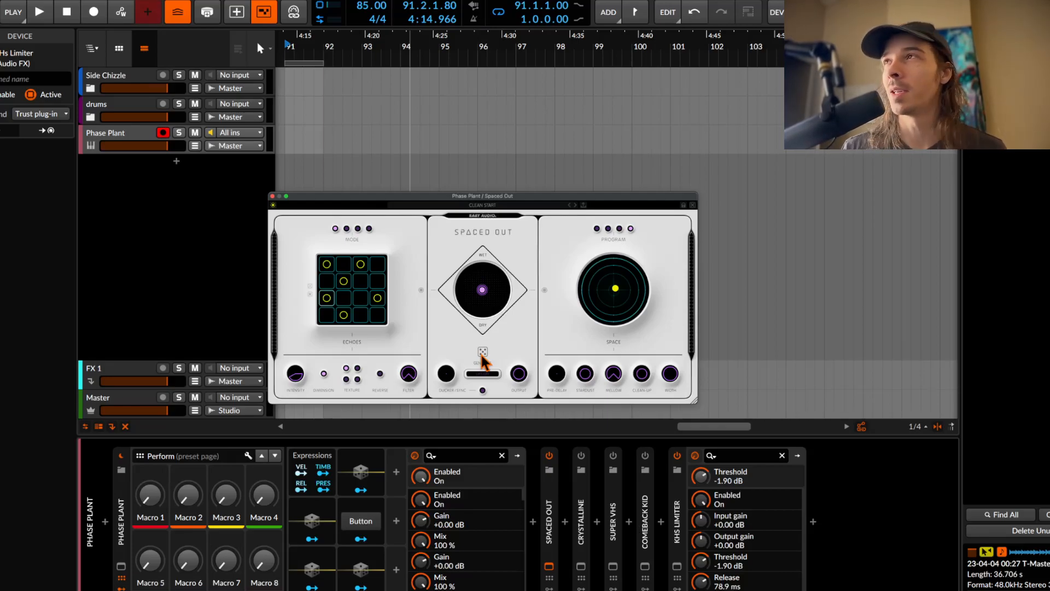
Randomize the Spaced Out settings repeatedly and move the resulting reverb pad dot to the centre of the Space pad
click(482, 353)
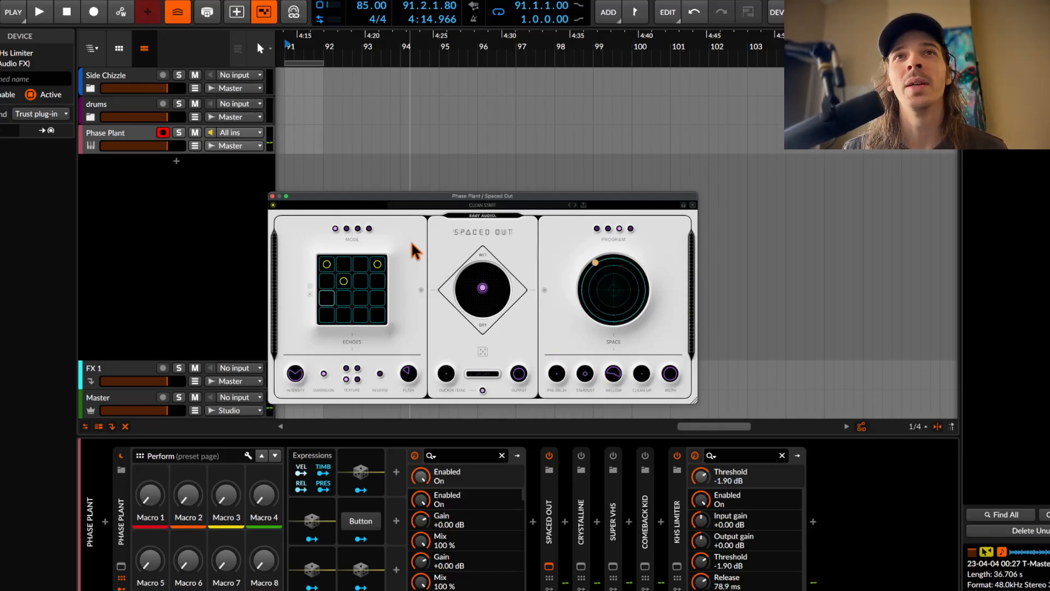
click(482, 353)
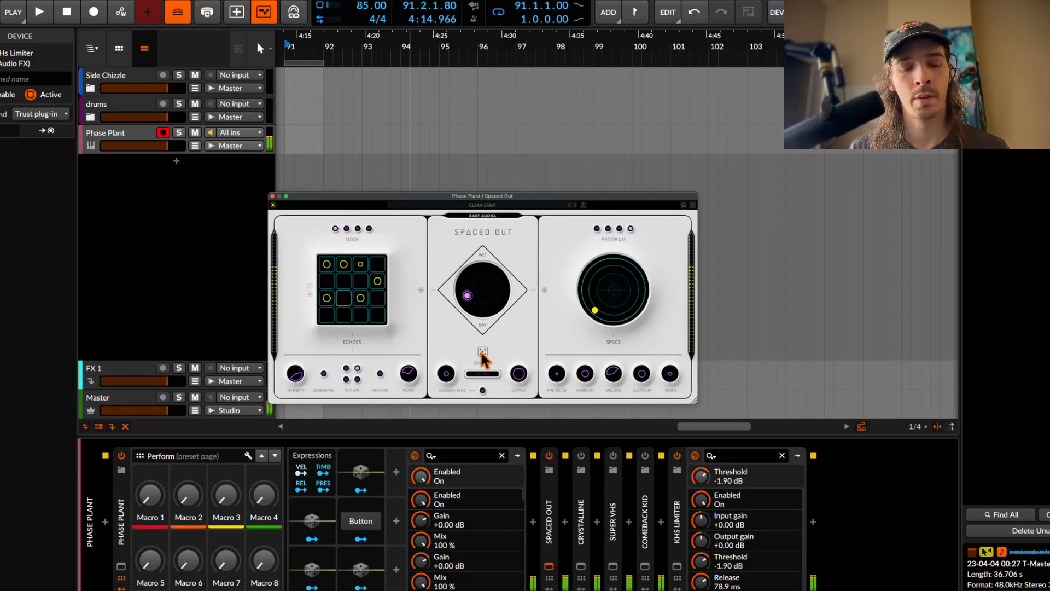
click(482, 353)
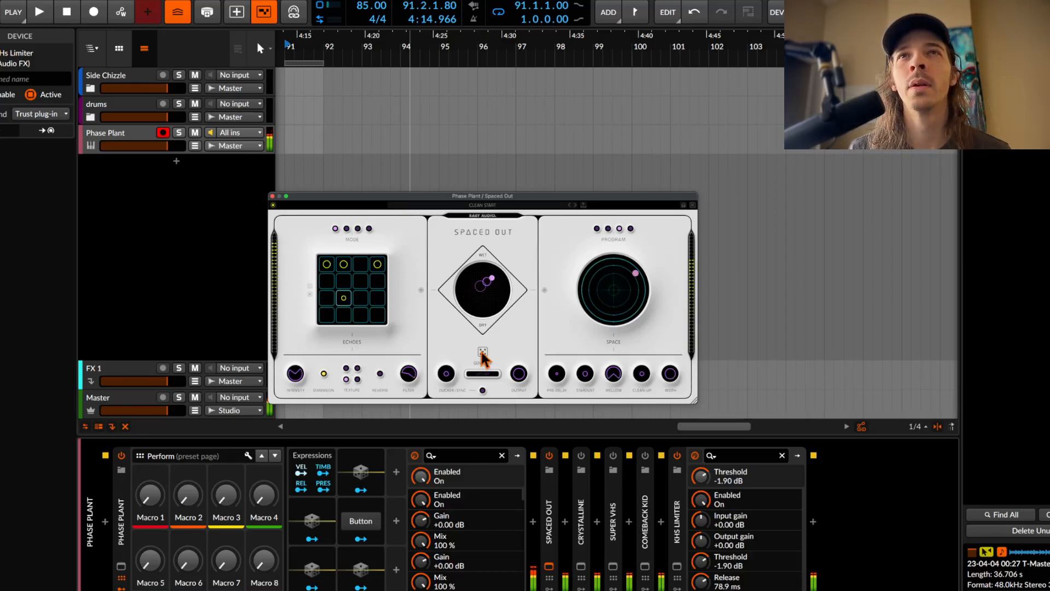
click(483, 353)
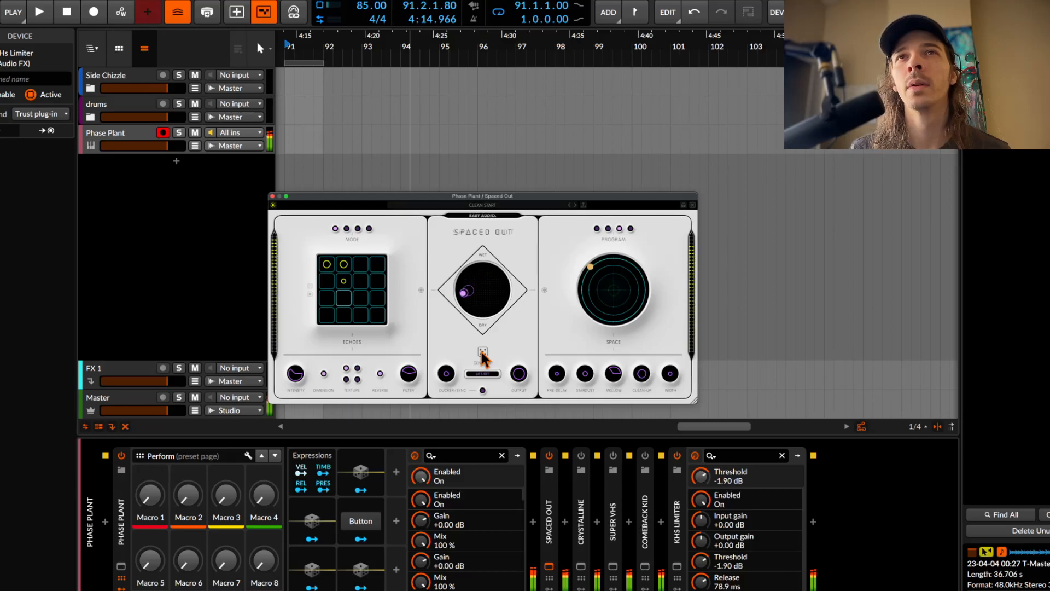
click(482, 354)
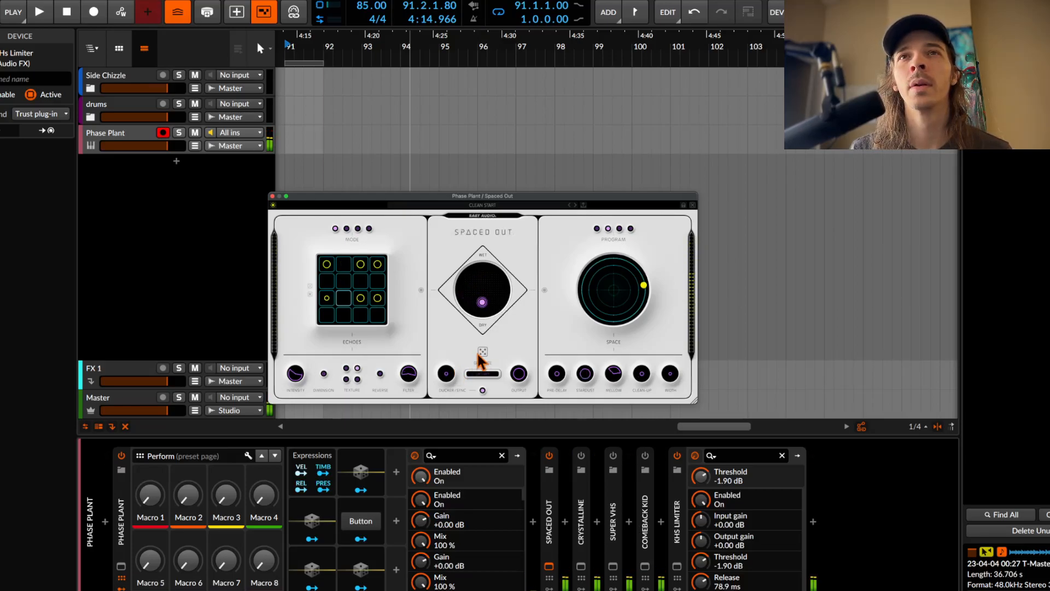
click(482, 354)
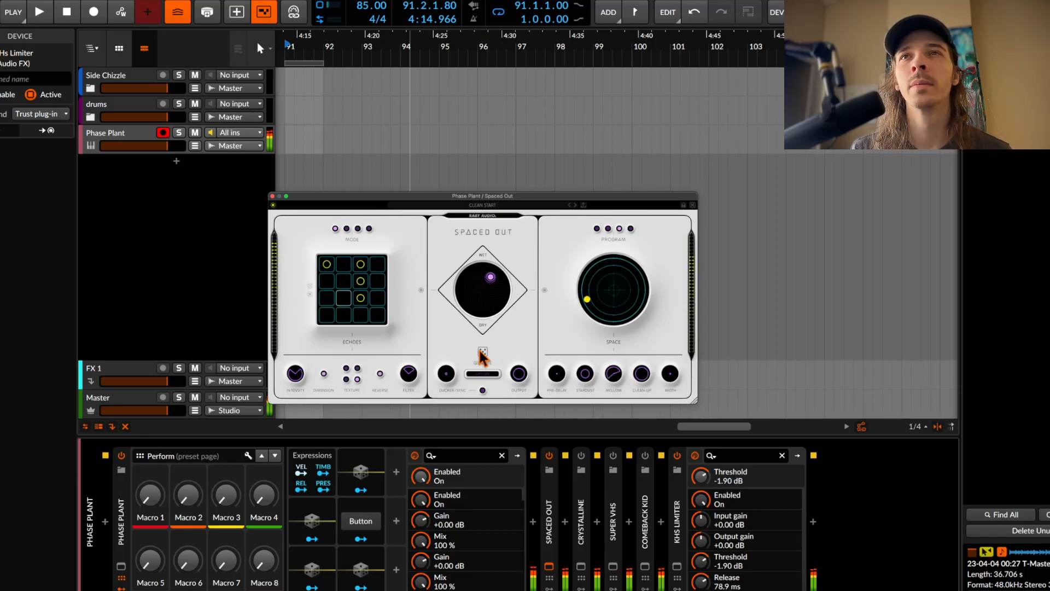
click(481, 354)
click(482, 354)
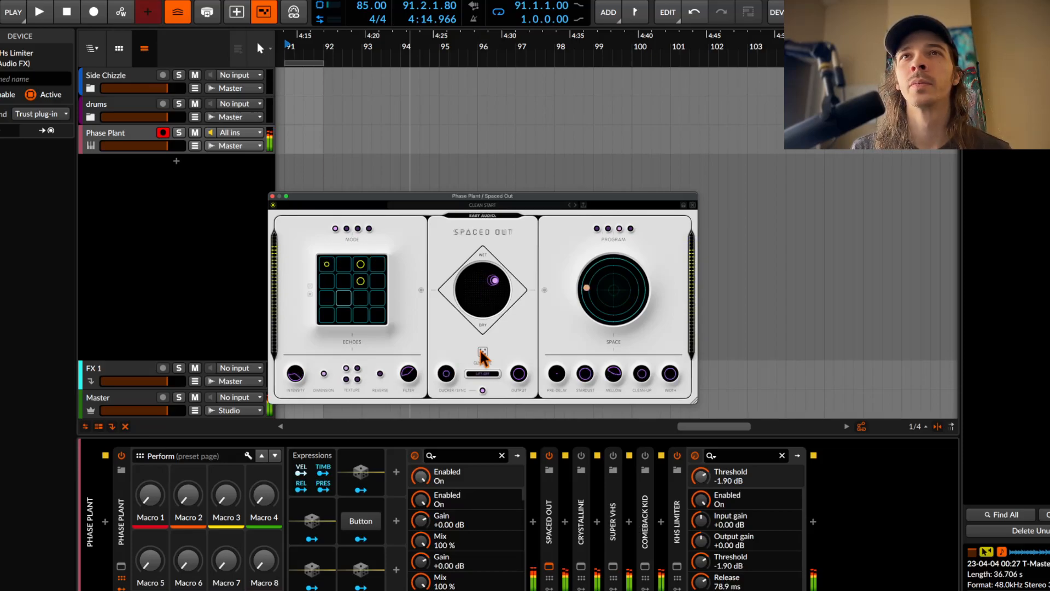
click(482, 355)
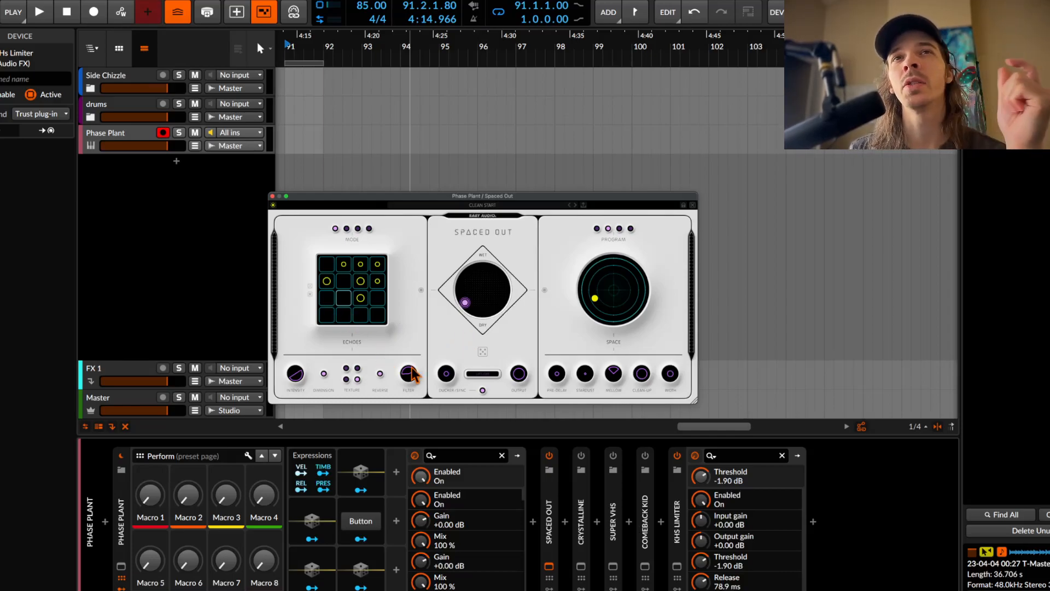
drag(592, 298, 615, 294)
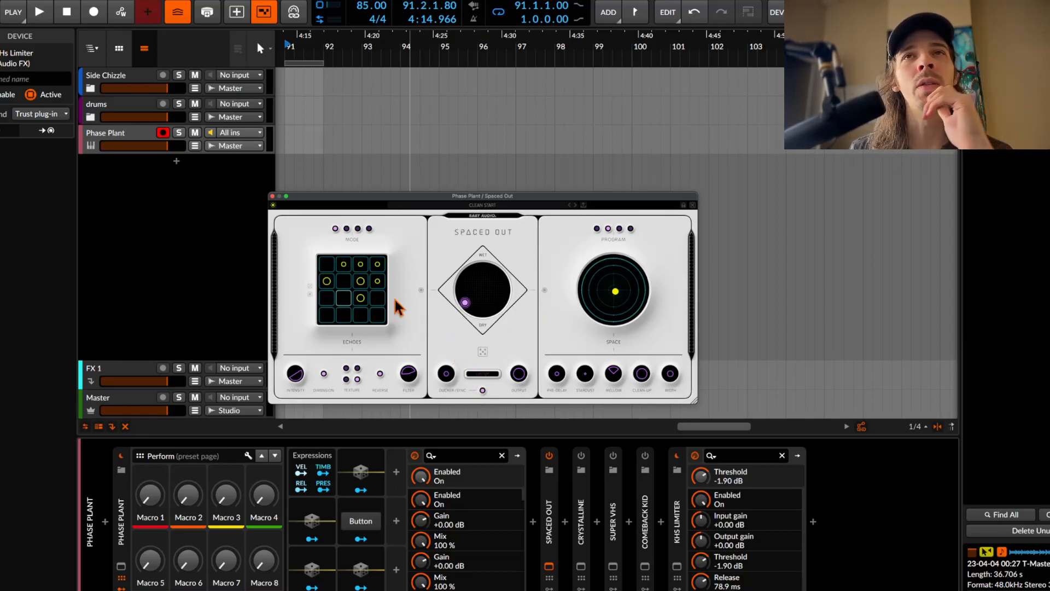
Close and bypass Spaced Out, enable the Crystalline reverb and open its window
click(273, 196)
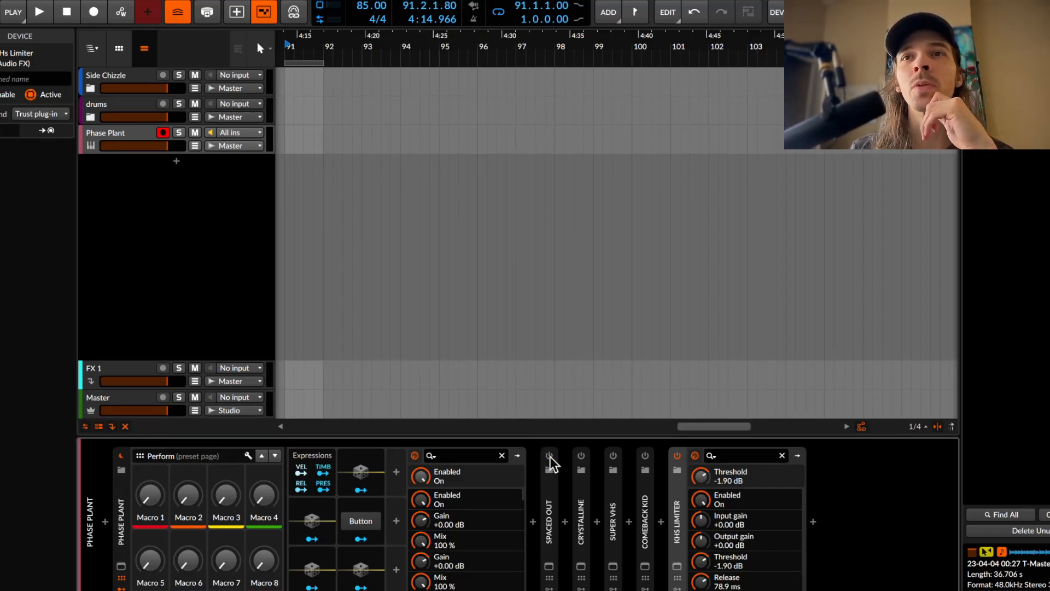
click(580, 566)
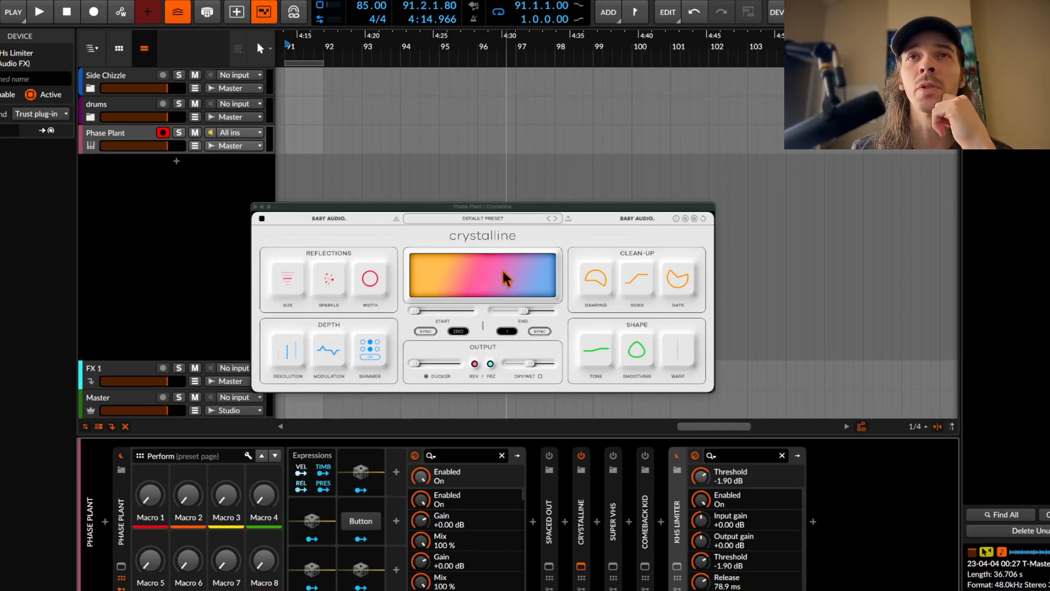
Load the Female Vowels Mid sample from the factory Vocals grains into Phase Plant's granular generator and close the synth's window
click(121, 566)
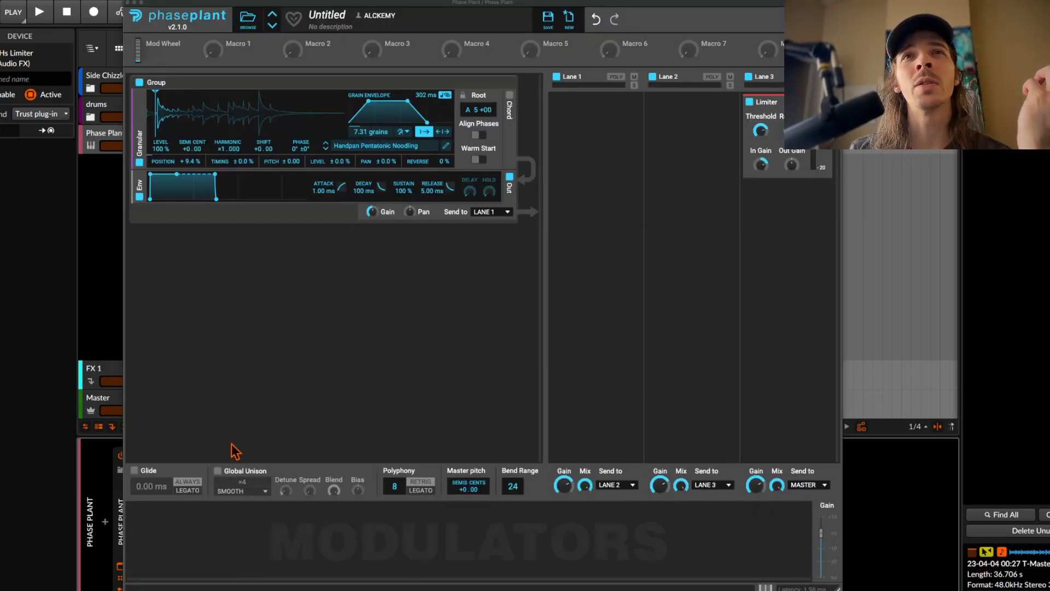
click(373, 146)
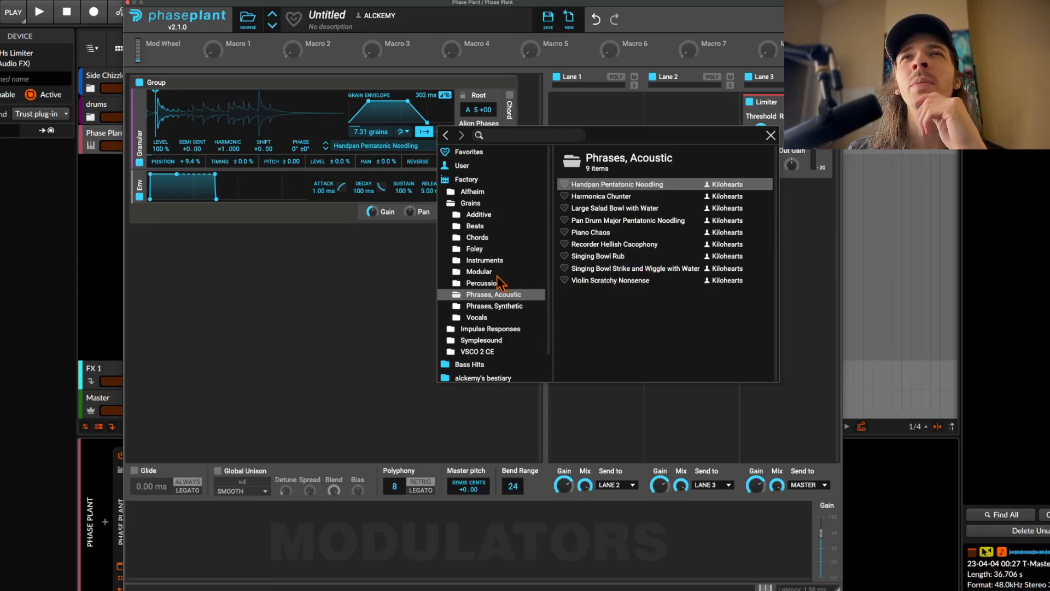
click(479, 214)
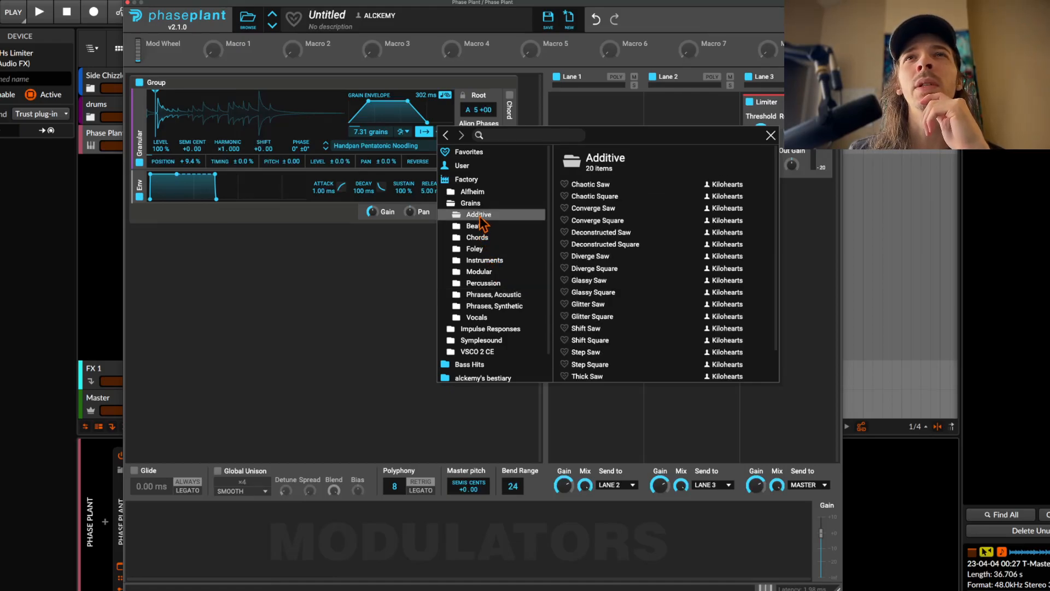
click(483, 307)
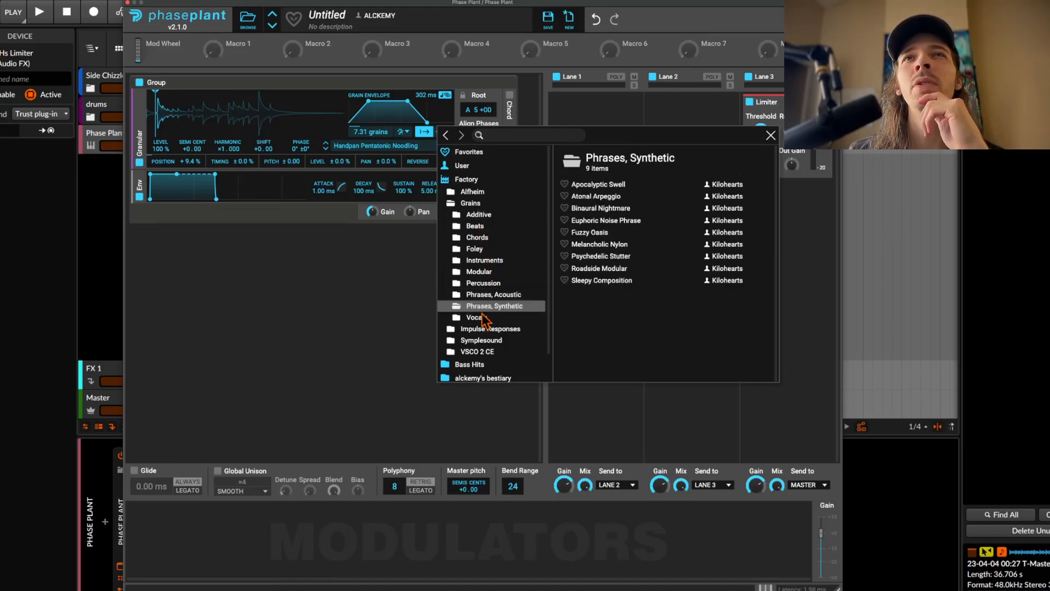
click(492, 317)
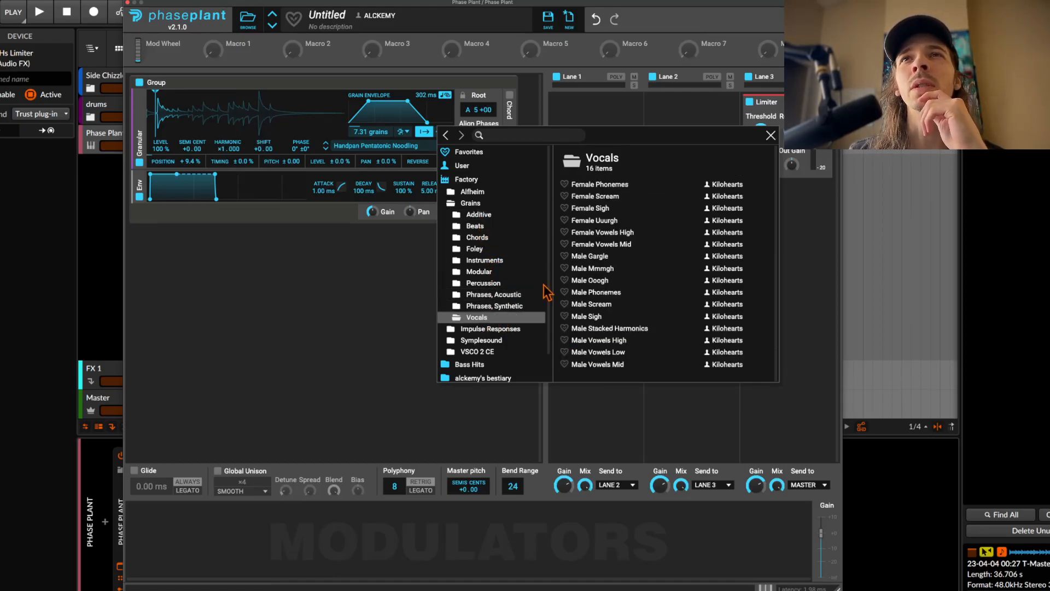
click(596, 244)
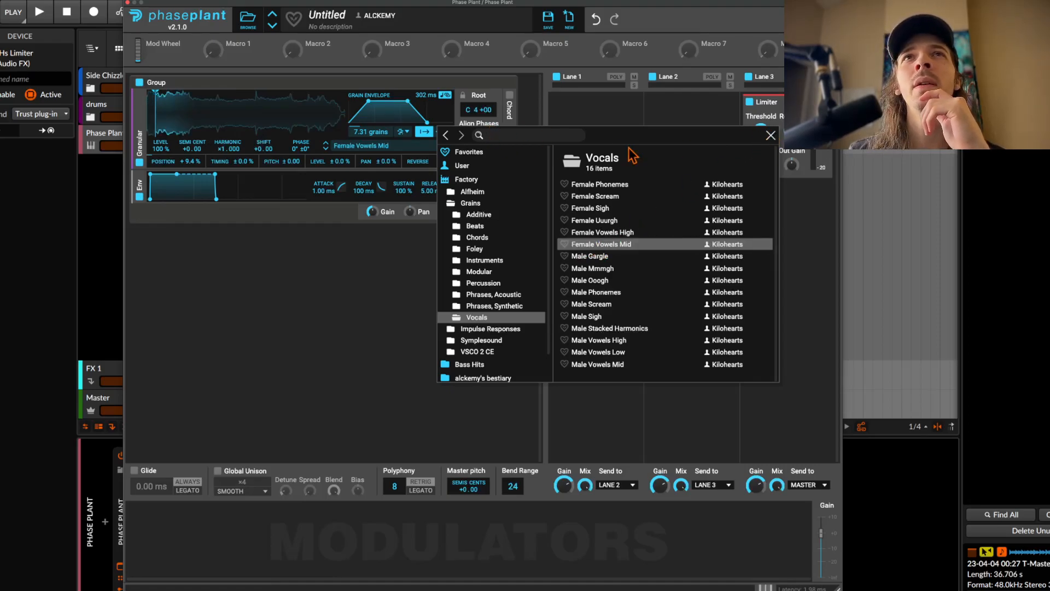
click(770, 135)
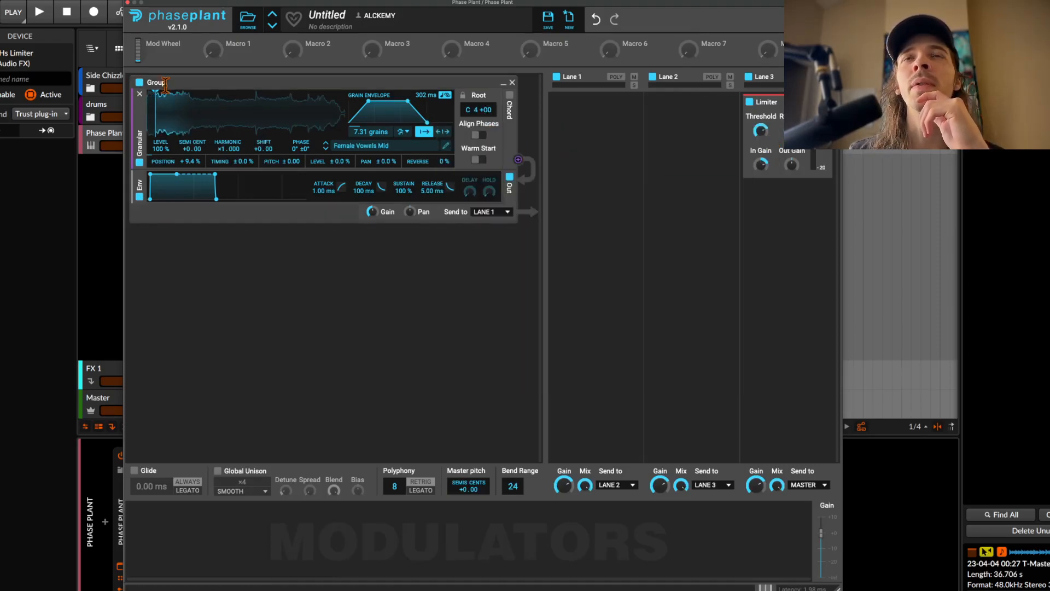
click(128, 2)
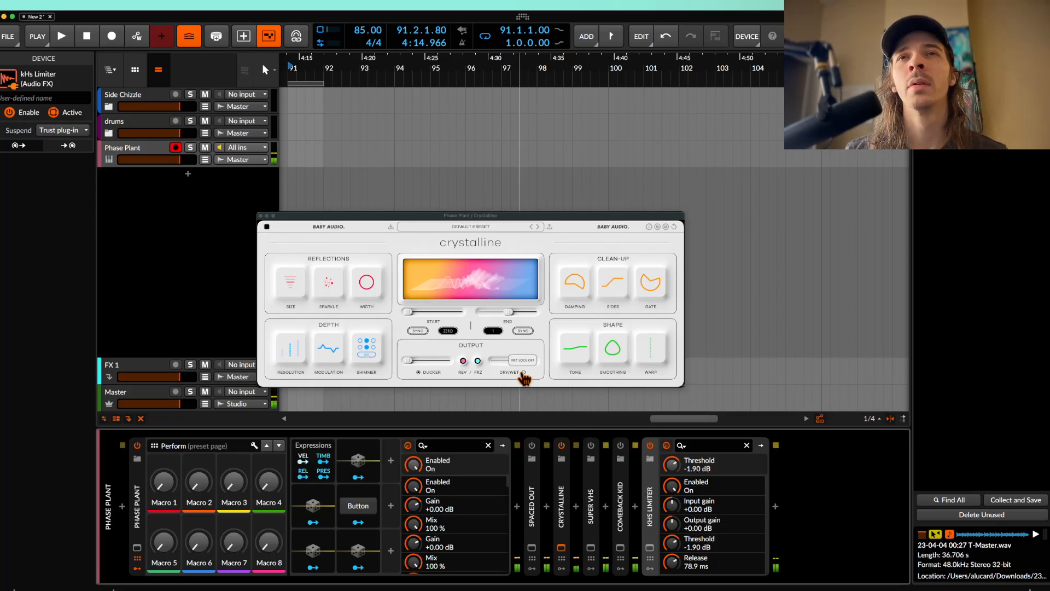
Set the Phase Plant envelope's attack to 923 ms and release to 125 ms, and close the synth's window
click(137, 547)
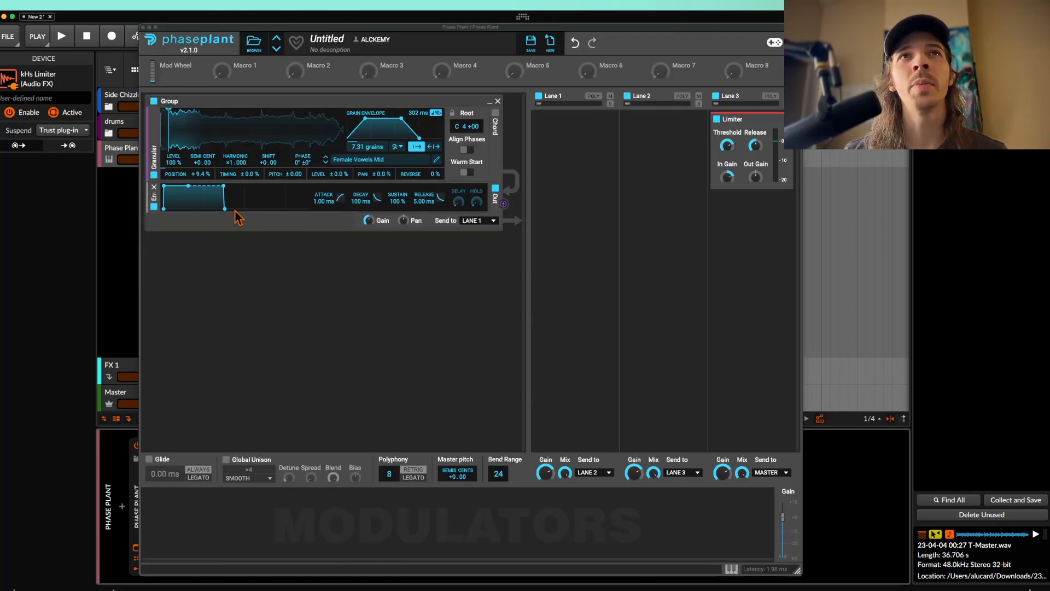
drag(164, 186, 183, 186)
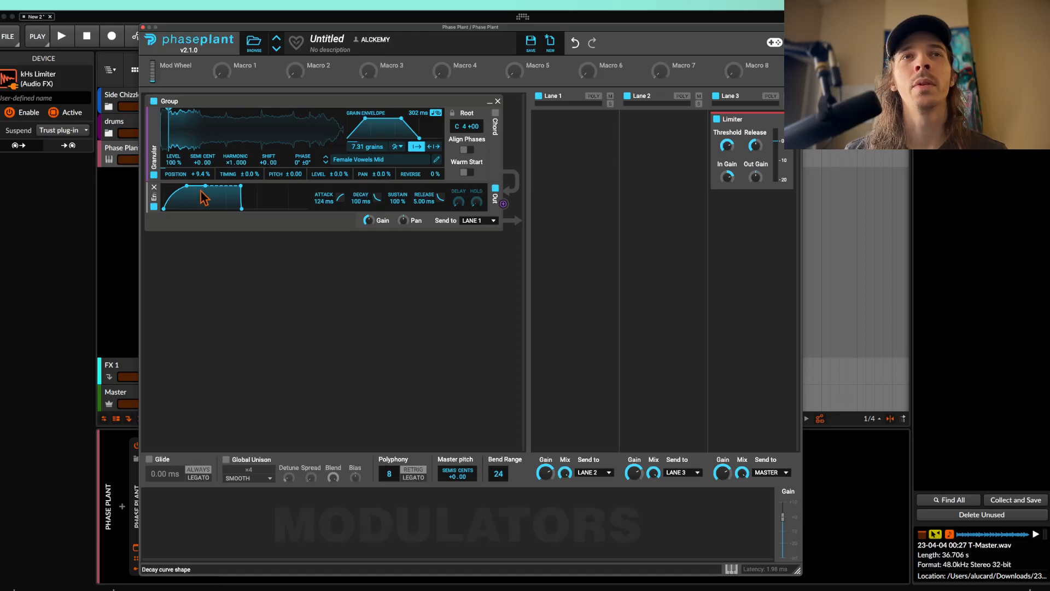
drag(237, 209, 254, 209)
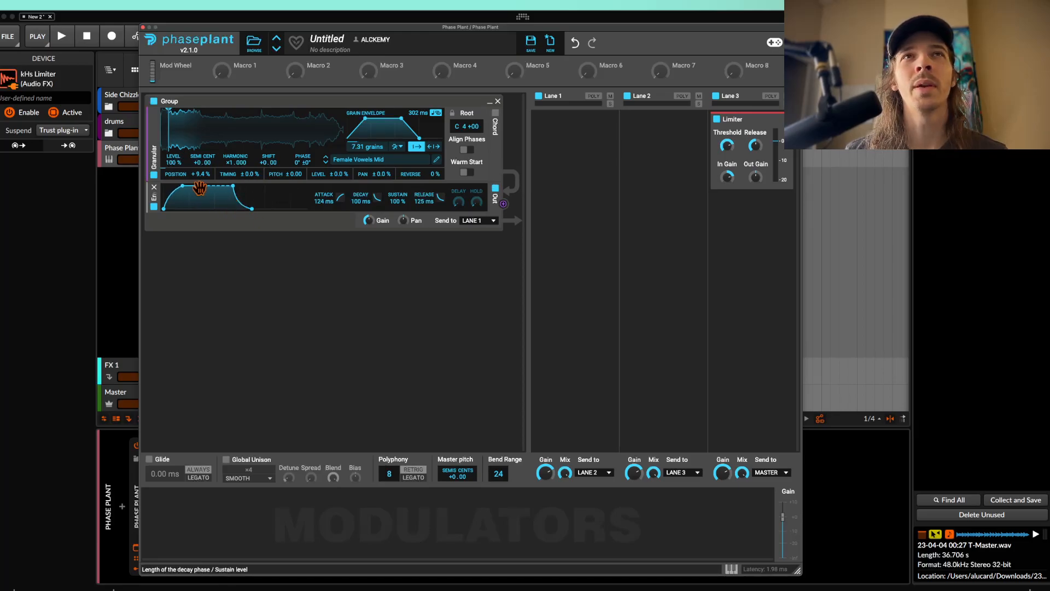
drag(183, 186, 226, 186)
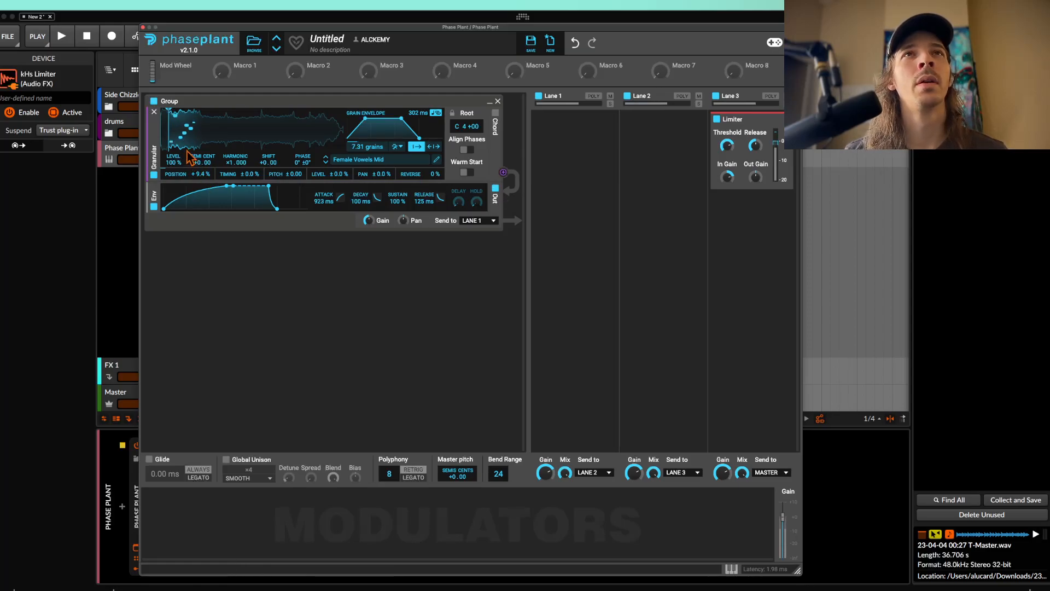
click(143, 26)
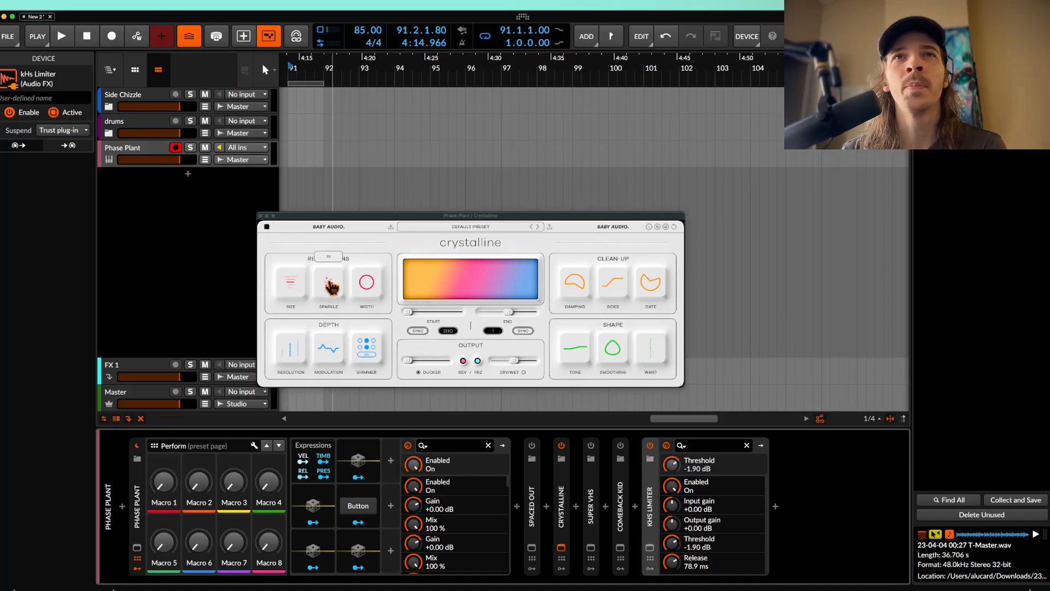
Raise the Width and Sparkle of Crystalline's reflections and try its depth Resolution control
drag(367, 285, 420, 160)
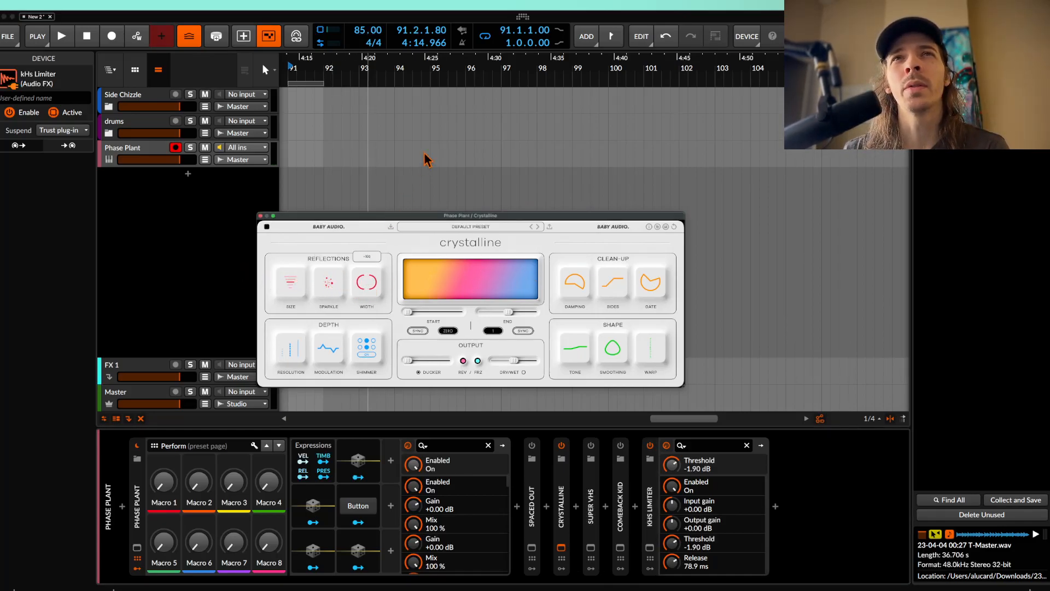
drag(331, 286, 348, 196)
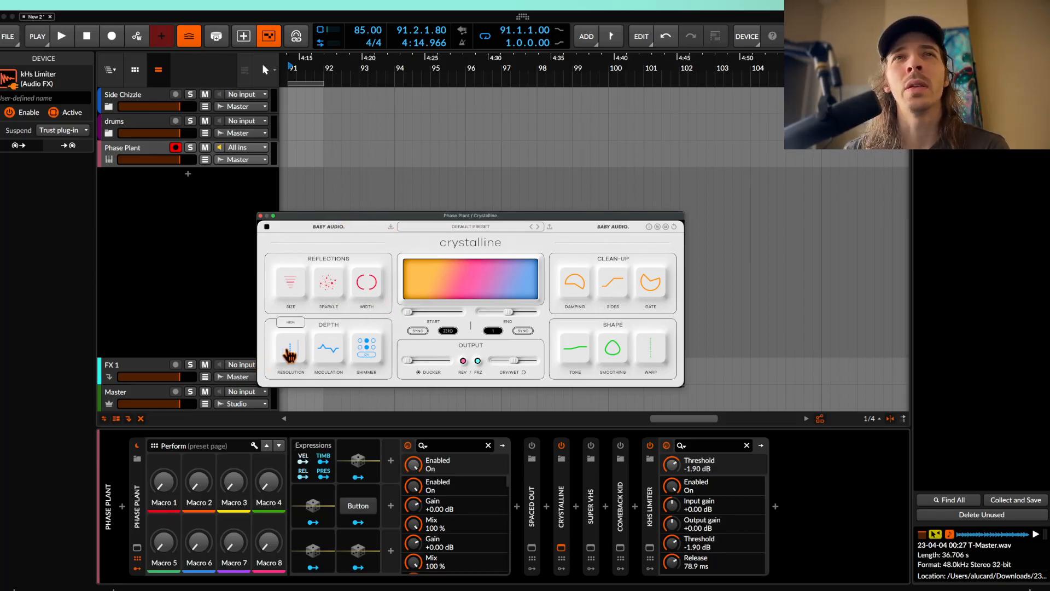
drag(292, 355, 377, 349)
Try different Shimmer settings in Crystalline's Depth section, including 2X
mouse_move(329, 350)
mouse_move(377, 353)
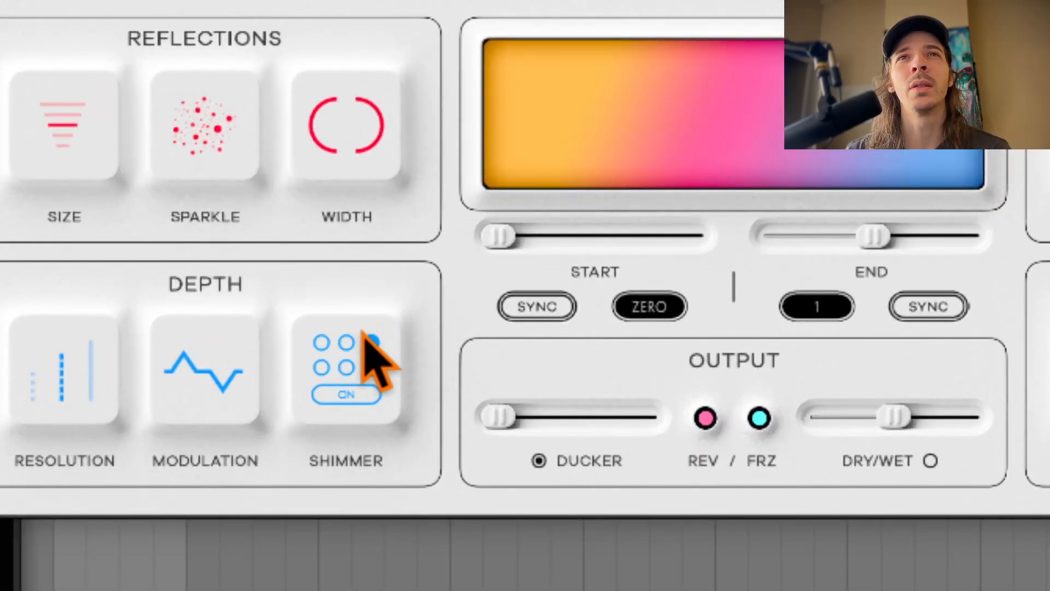
drag(362, 334, 321, 335)
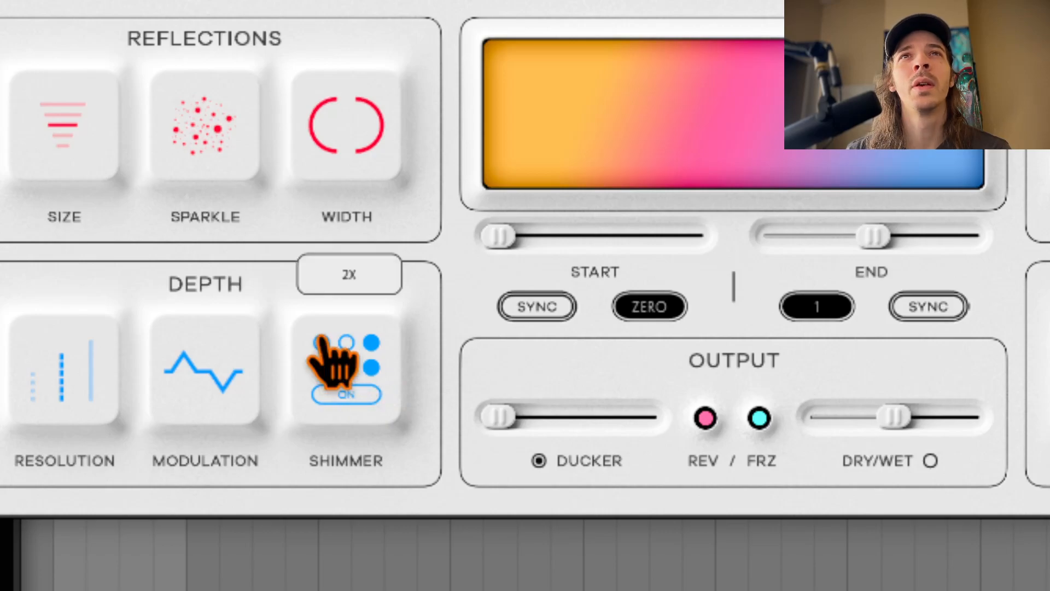
mouse_move(322, 362)
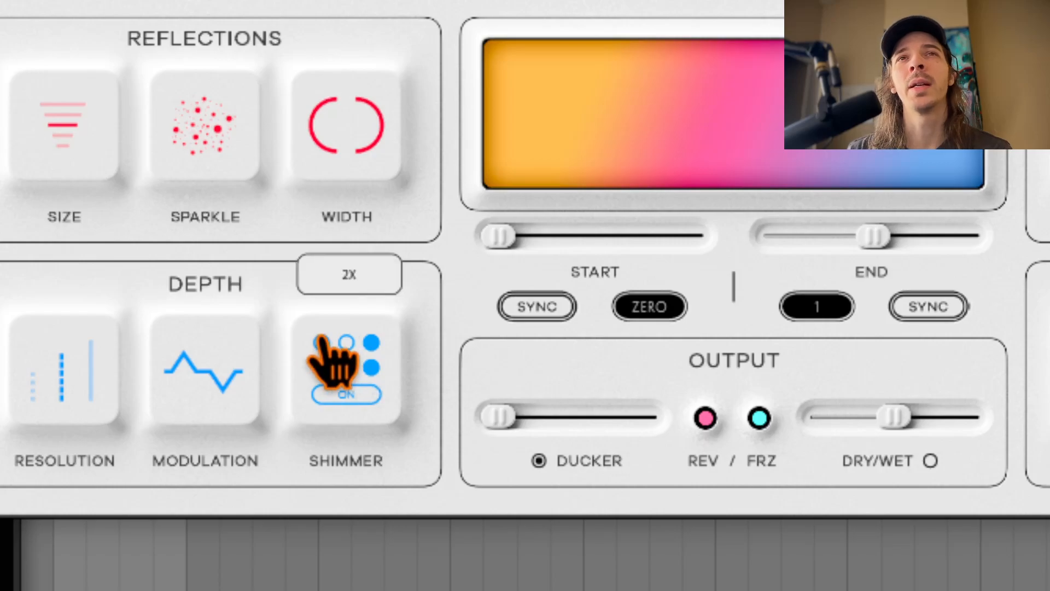
click(347, 367)
click(372, 367)
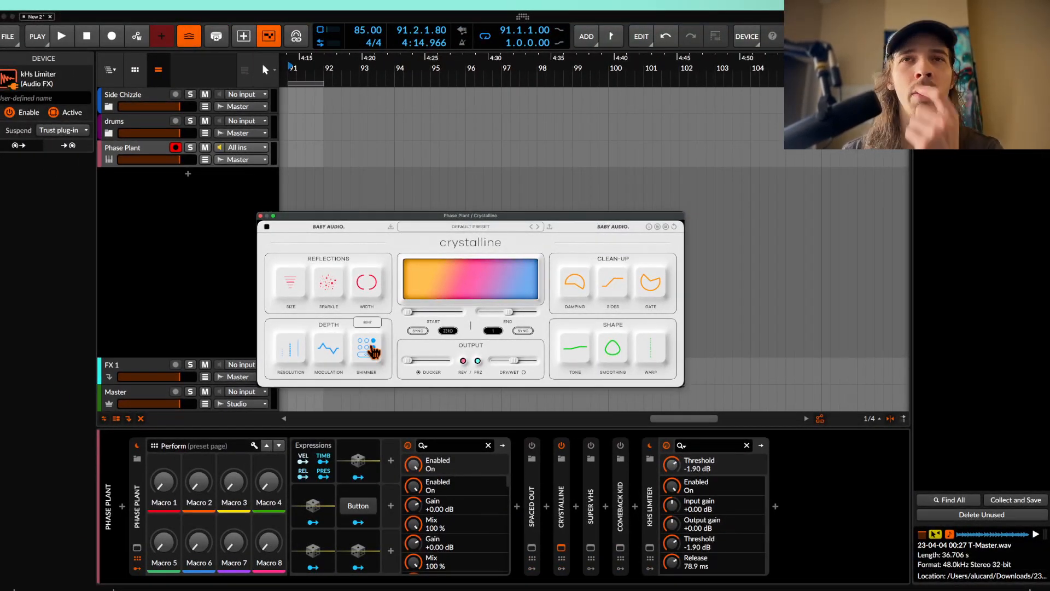
Try Crystalline's reverb Start control and raise the Tone in the Shape section
mouse_move(408, 311)
mouse_down()
mouse_move(435, 314)
mouse_move(399, 312)
mouse_up()
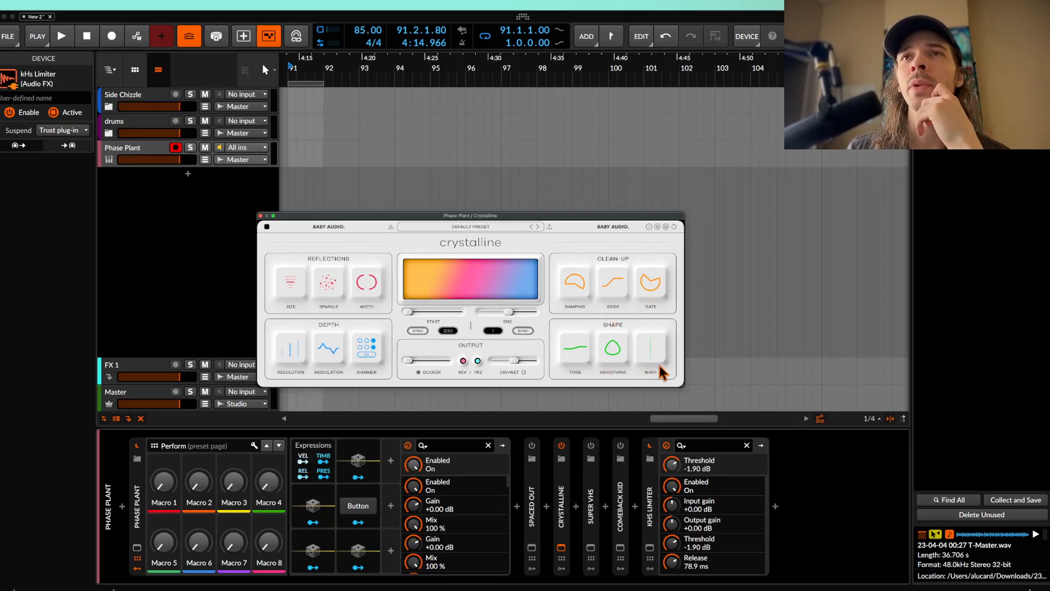
drag(578, 356, 580, 327)
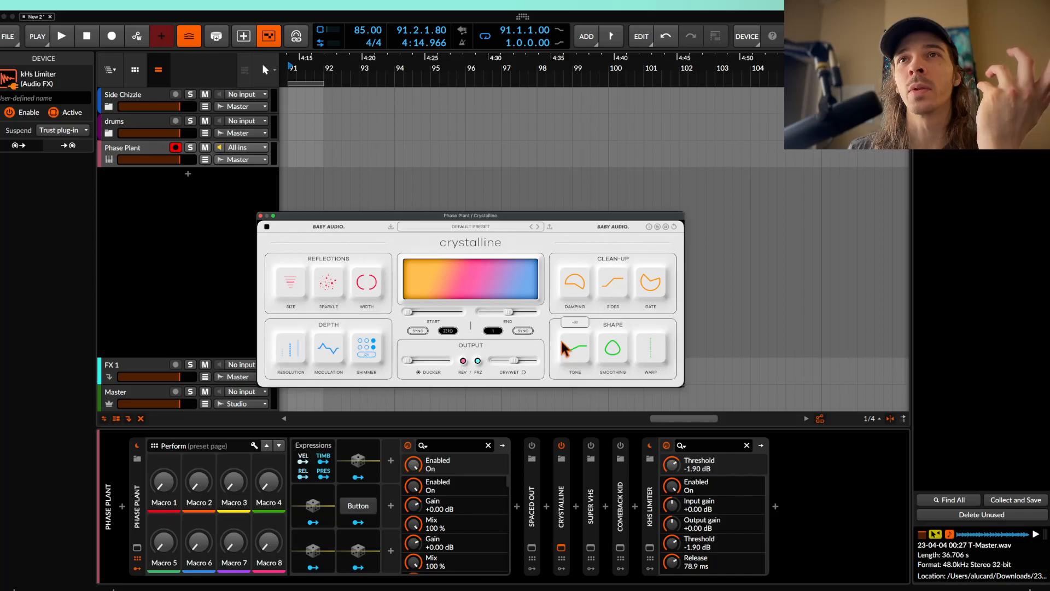
Try Crystalline's Shape Smoothing and output Ducker, returning the Ducker to zero, and set Dry/Wet to fully wet
drag(614, 352, 624, 391)
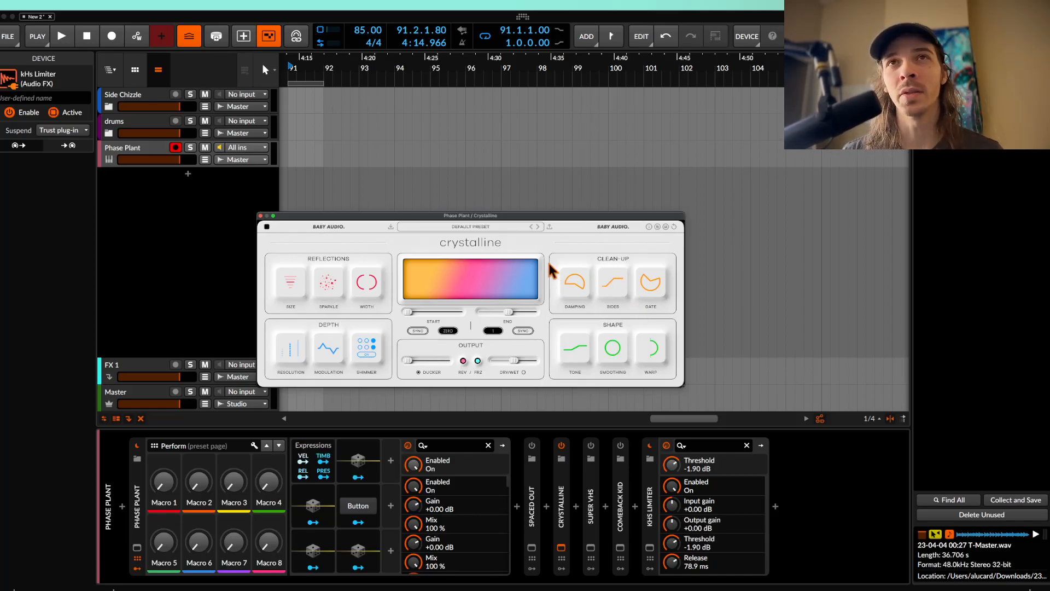
drag(394, 222, 422, 240)
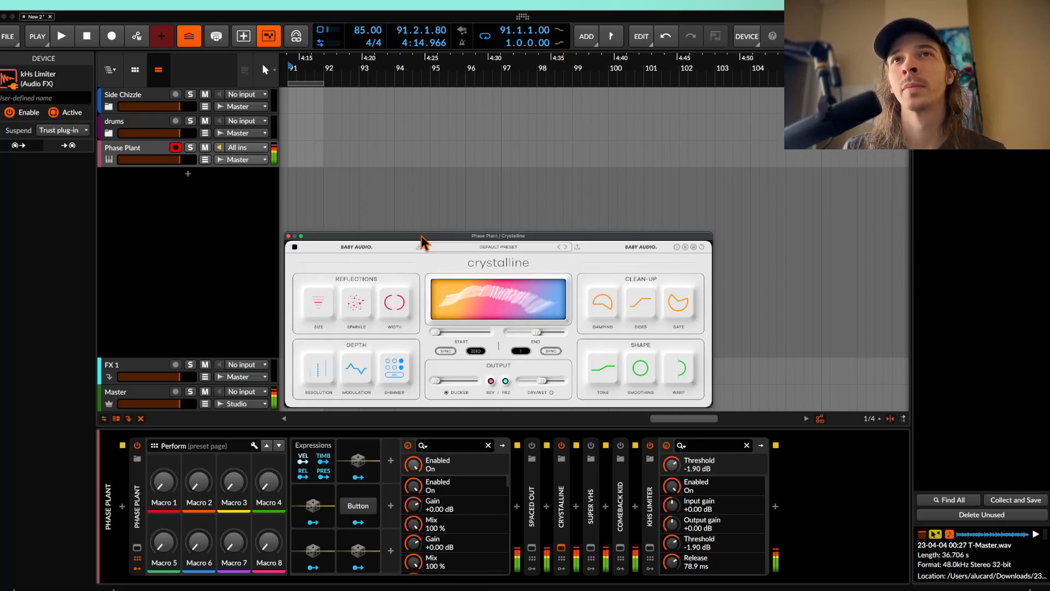
mouse_move(441, 386)
mouse_down()
mouse_move(465, 387)
mouse_move(439, 387)
mouse_move(450, 387)
mouse_up()
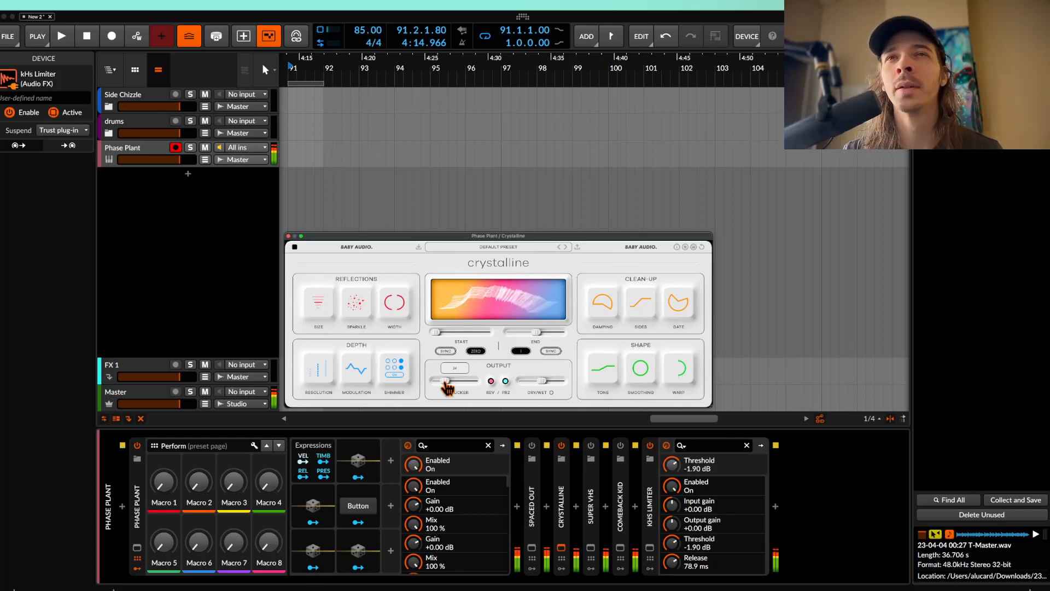
drag(448, 387, 413, 388)
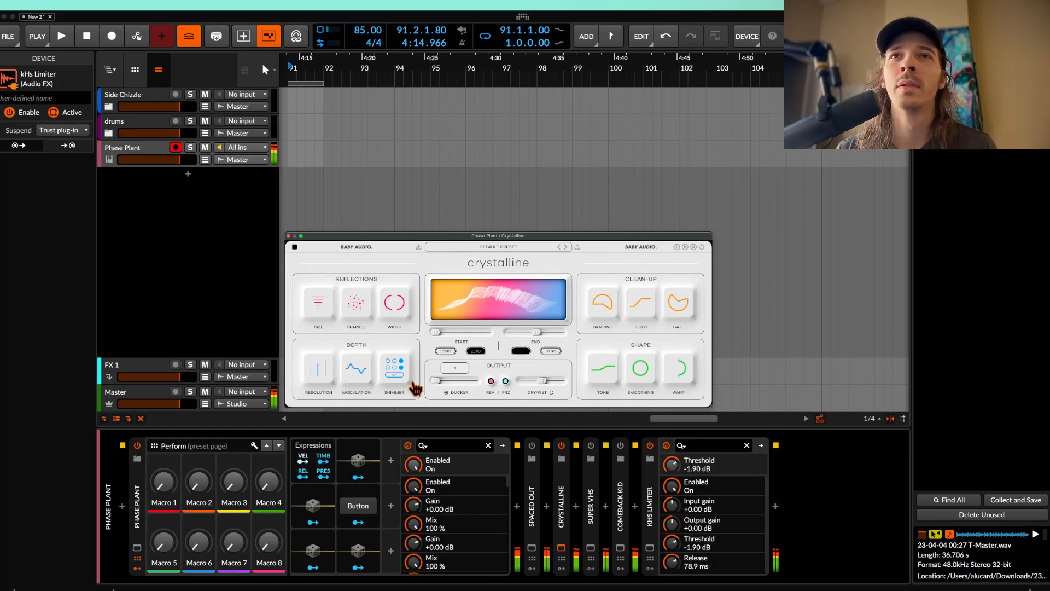
drag(548, 389, 559, 390)
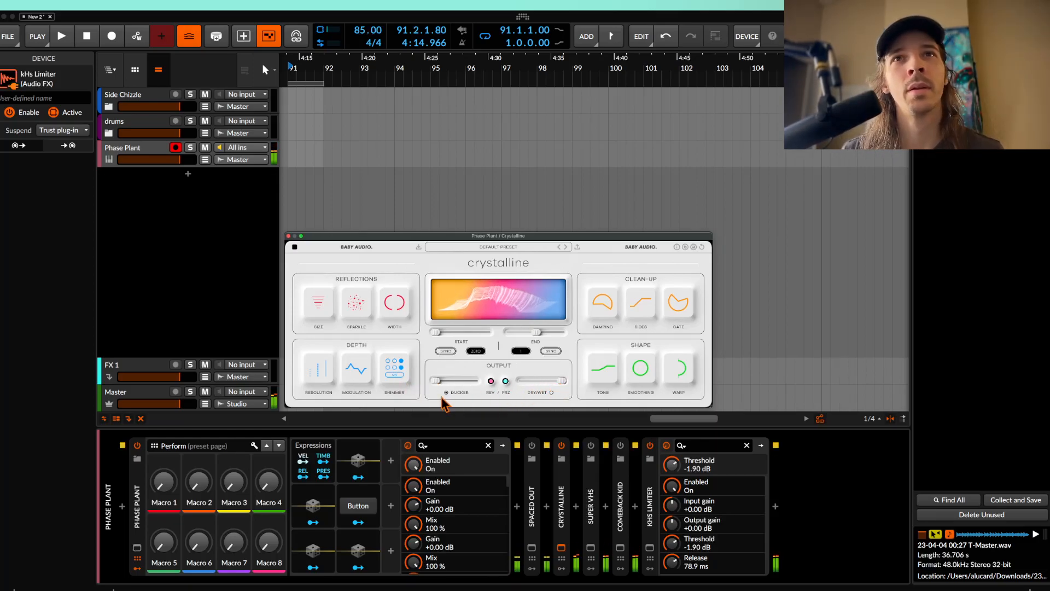
Flatten Crystalline's depth Modulation, lower Warp and Smoothing to their minimum, and raise the Tone in the Shape section
drag(362, 375, 362, 403)
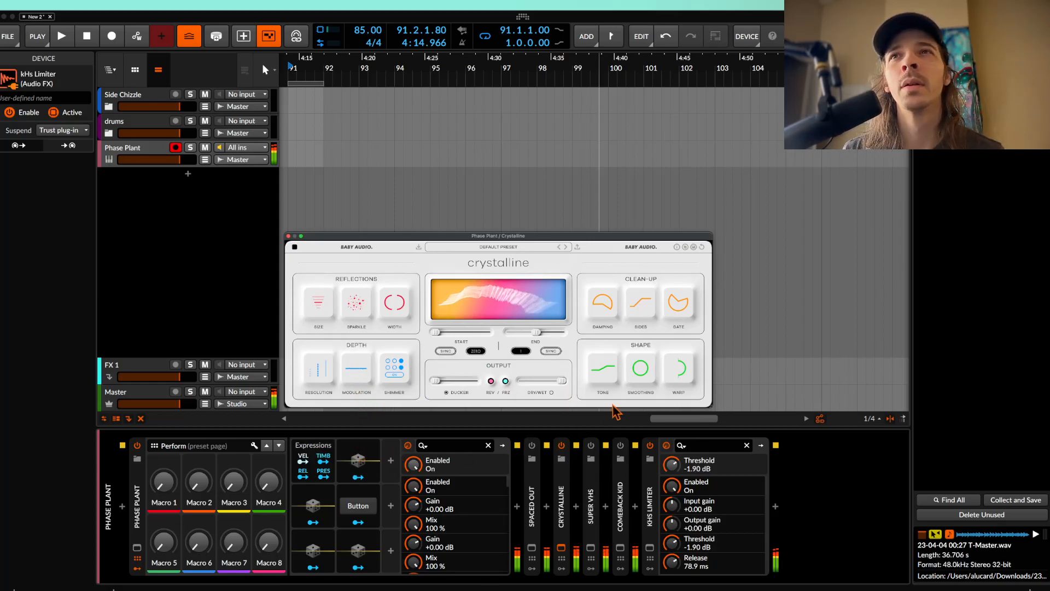
drag(664, 372, 670, 414)
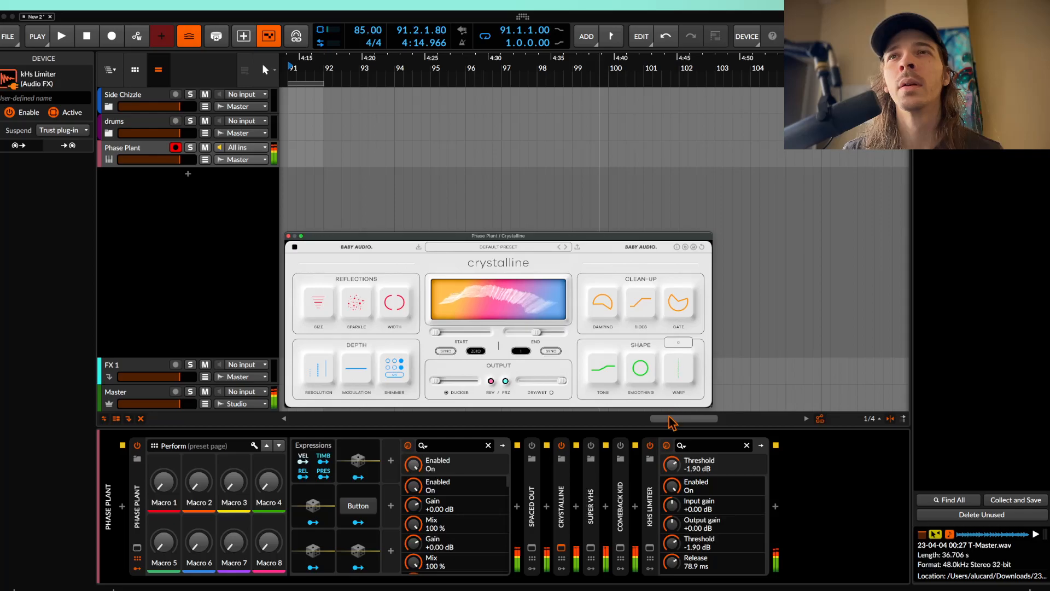
drag(643, 378, 611, 536)
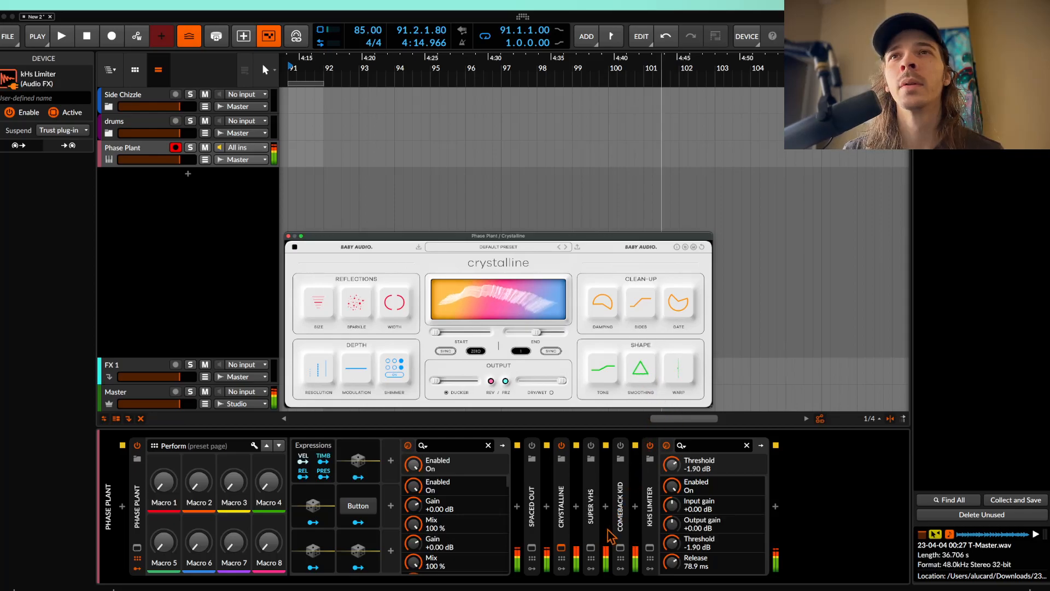
mouse_move(602, 375)
mouse_down()
mouse_move(602, 403)
mouse_move(604, 355)
mouse_up()
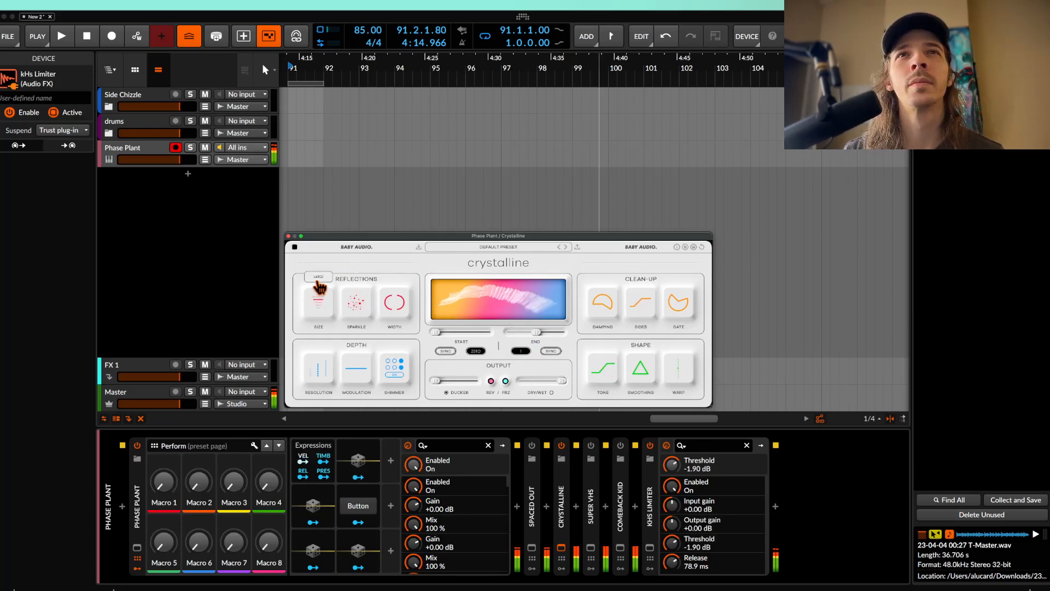
mouse_move(613, 305)
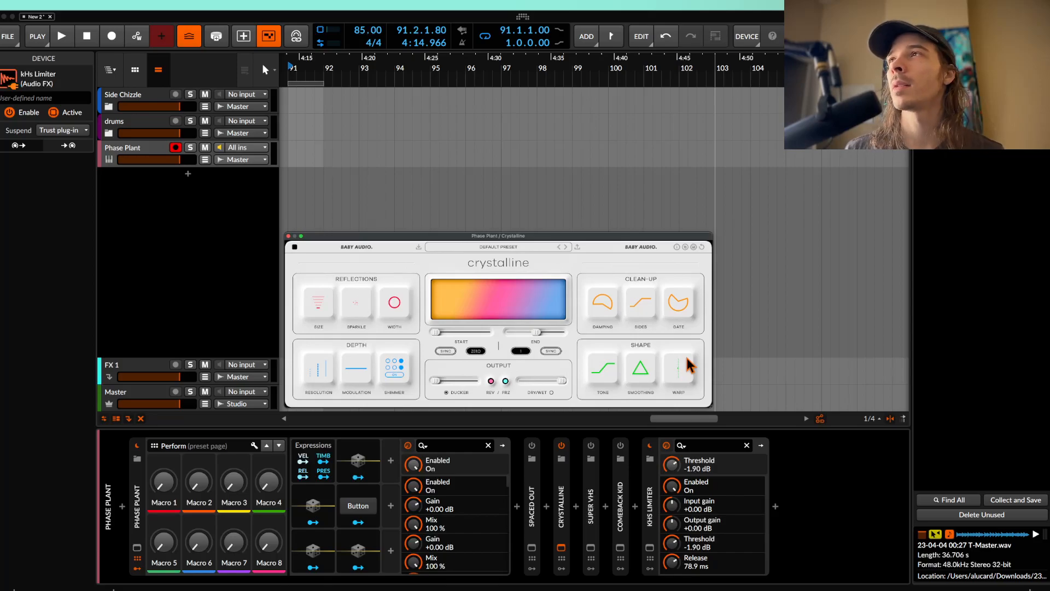
mouse_move(678, 370)
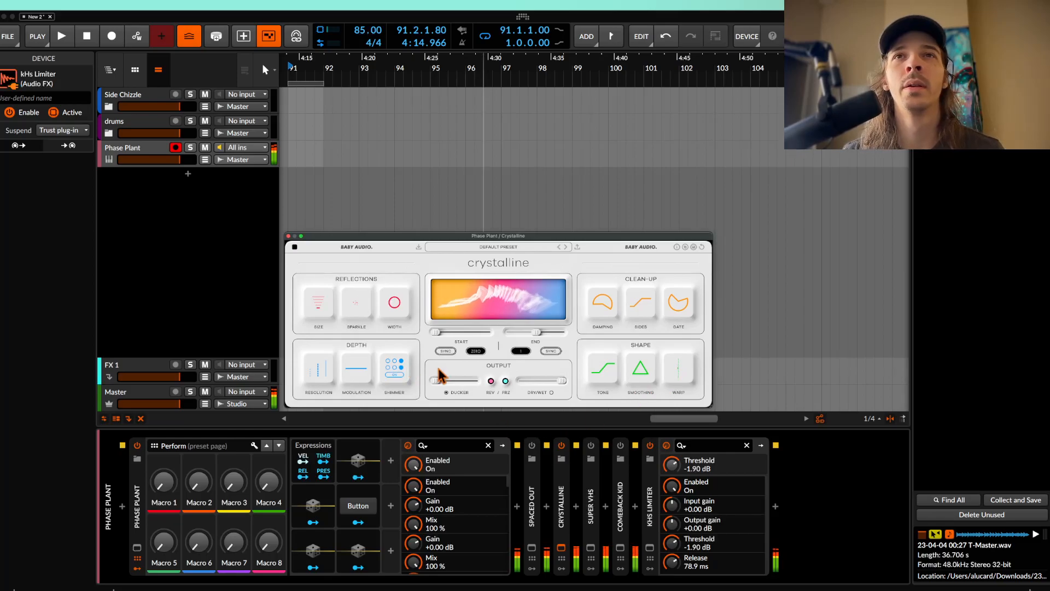
Bend the envelope's attack curve in Phase Plant and add a Filter to Lane 1, adjusting its cutoff
click(136, 567)
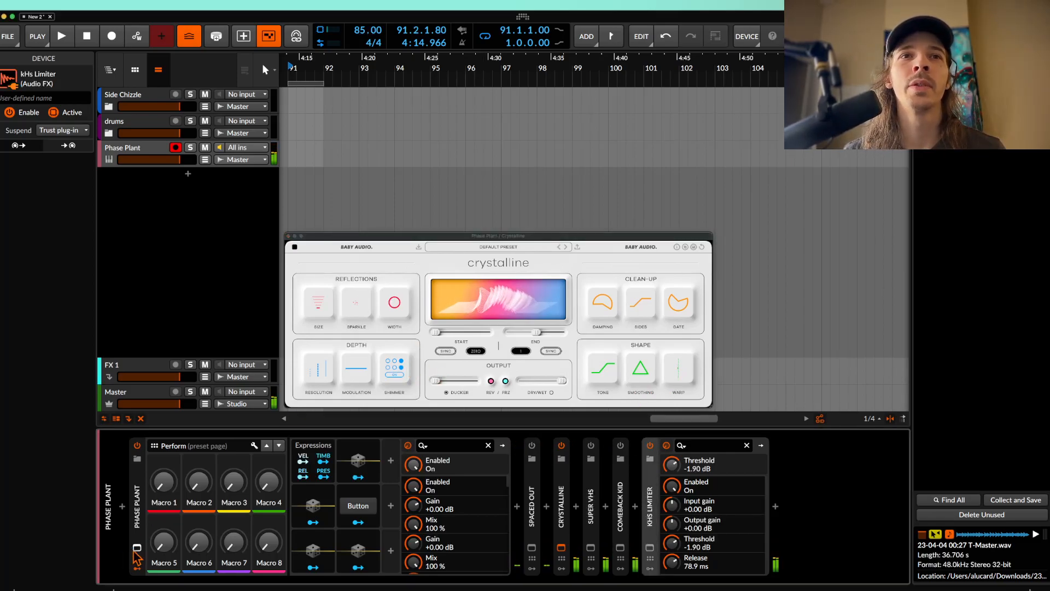
drag(340, 197, 340, 224)
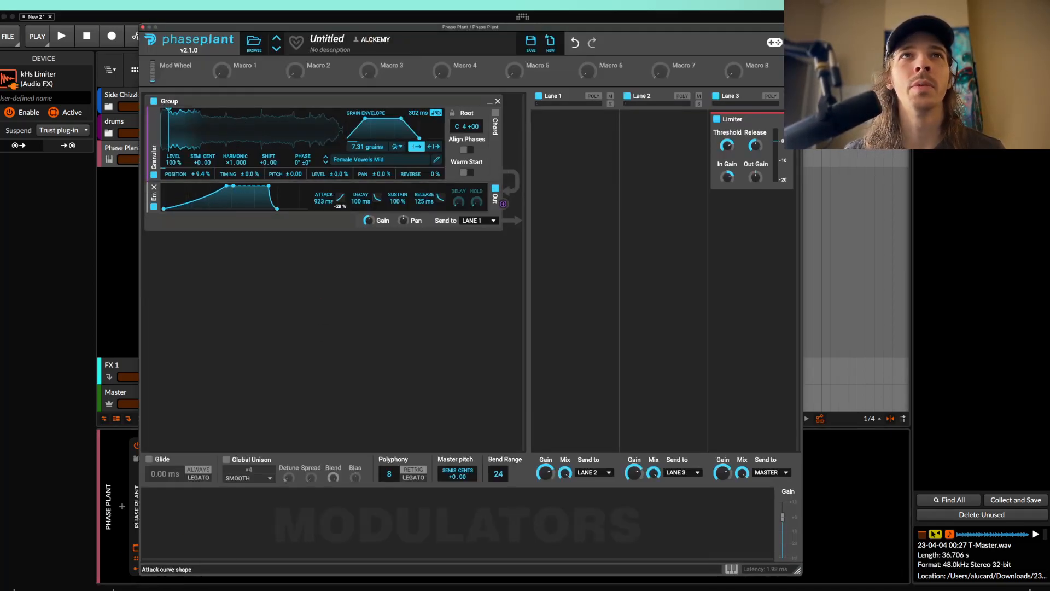
click(571, 120)
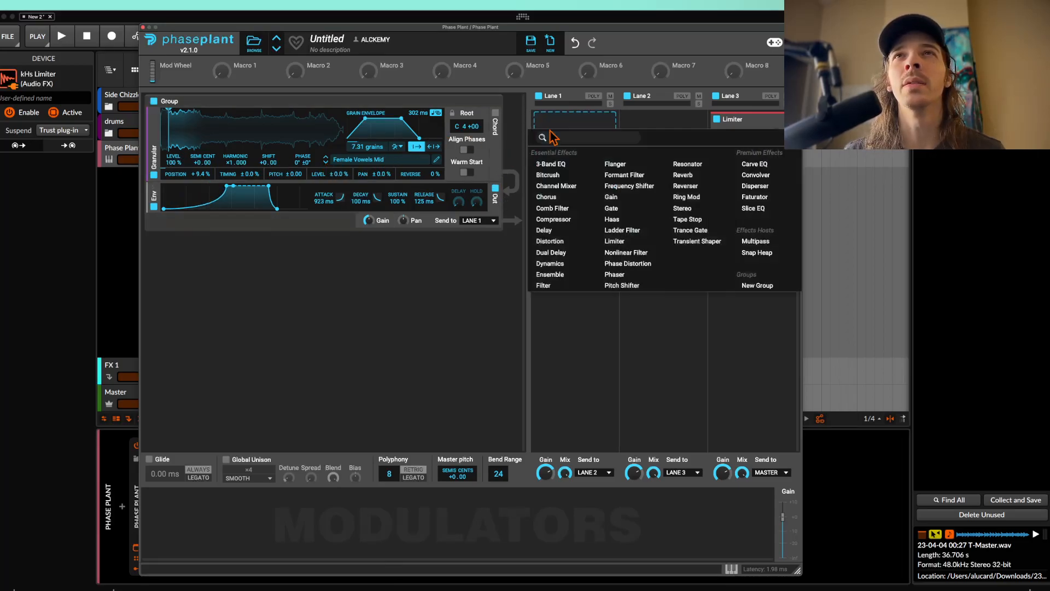
click(547, 285)
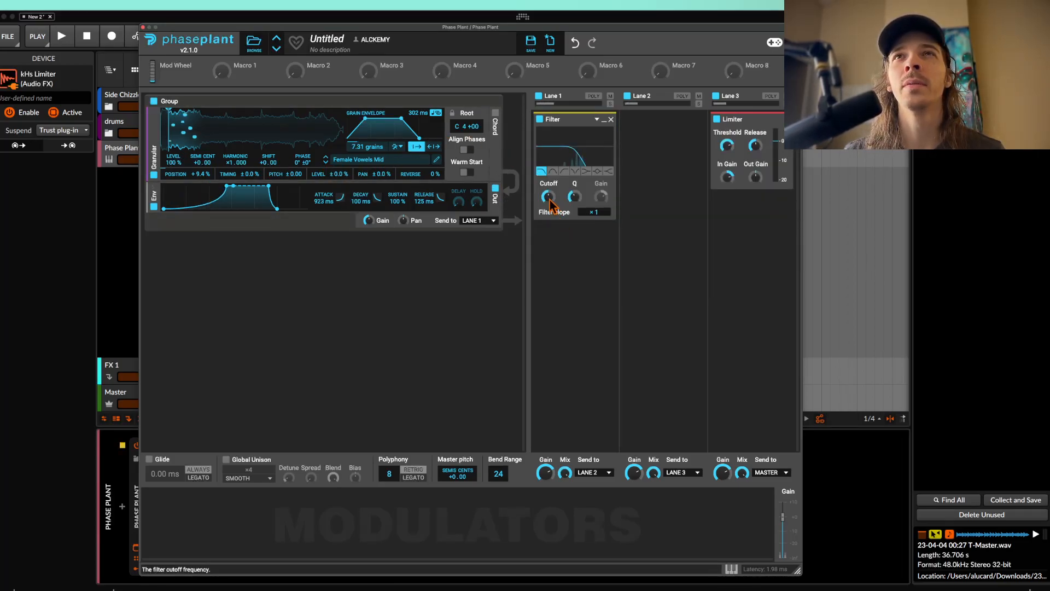
drag(548, 198, 550, 203)
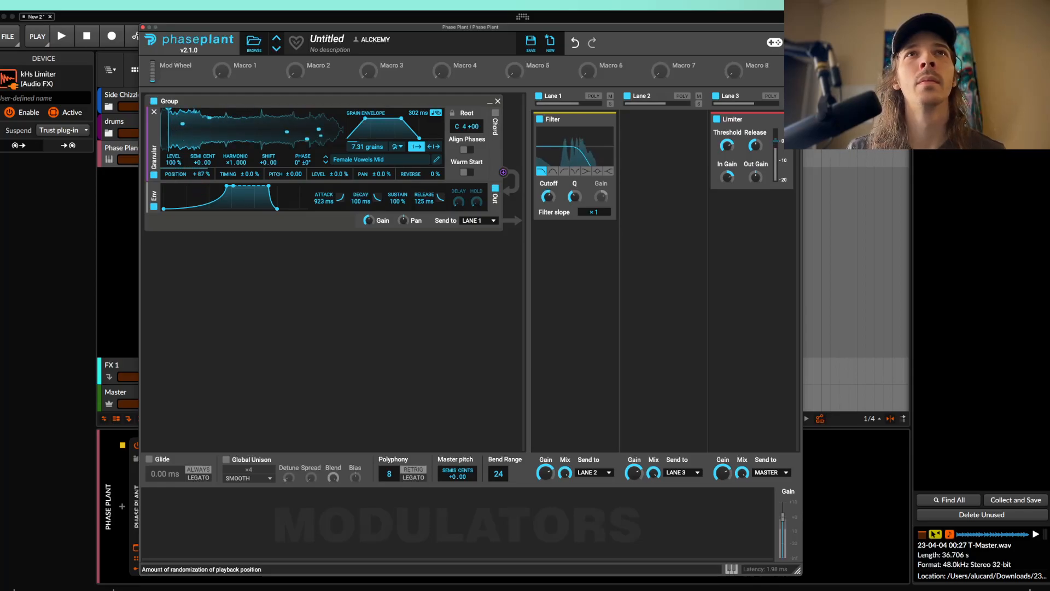
Set the granular generator's position randomization to 88% and close the Phase Plant window
drag(201, 174, 201, 172)
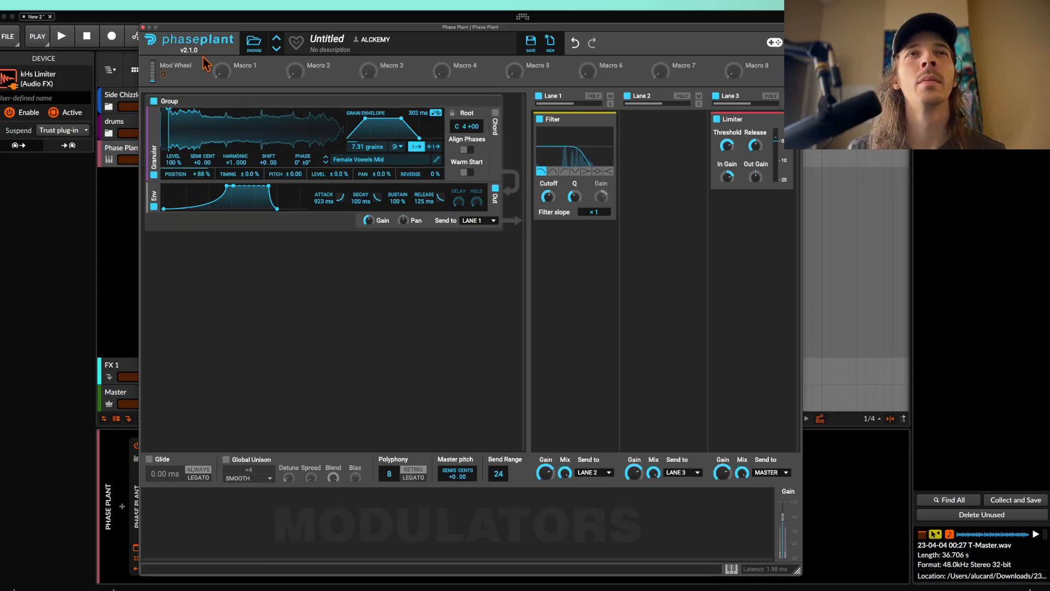
click(143, 27)
key(space)
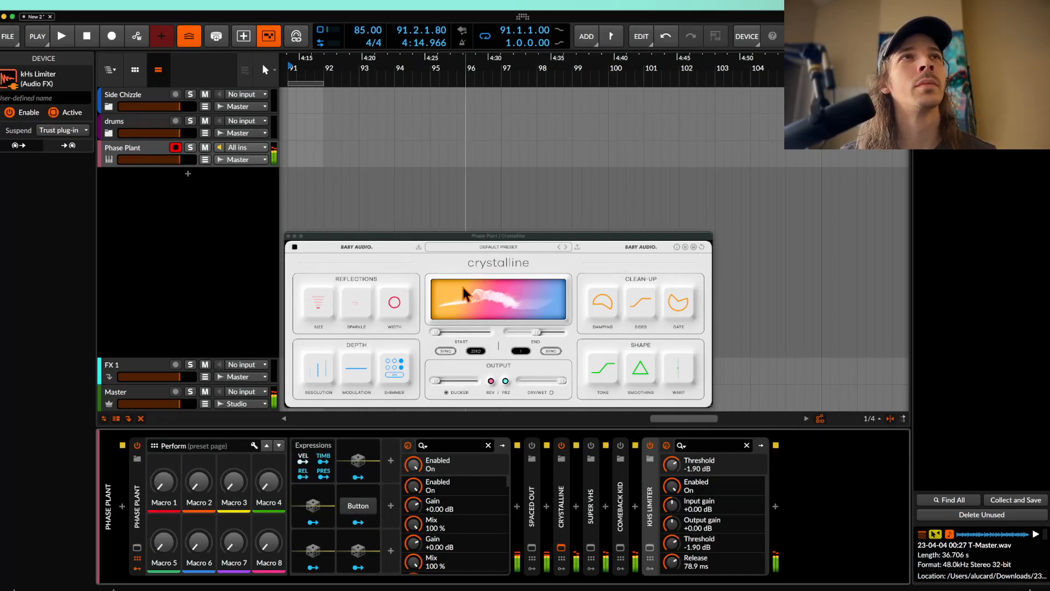
Raise the Width of Crystalline's reflections, switch the reverb End's sync mode and move End to its maximum
drag(405, 307, 410, 252)
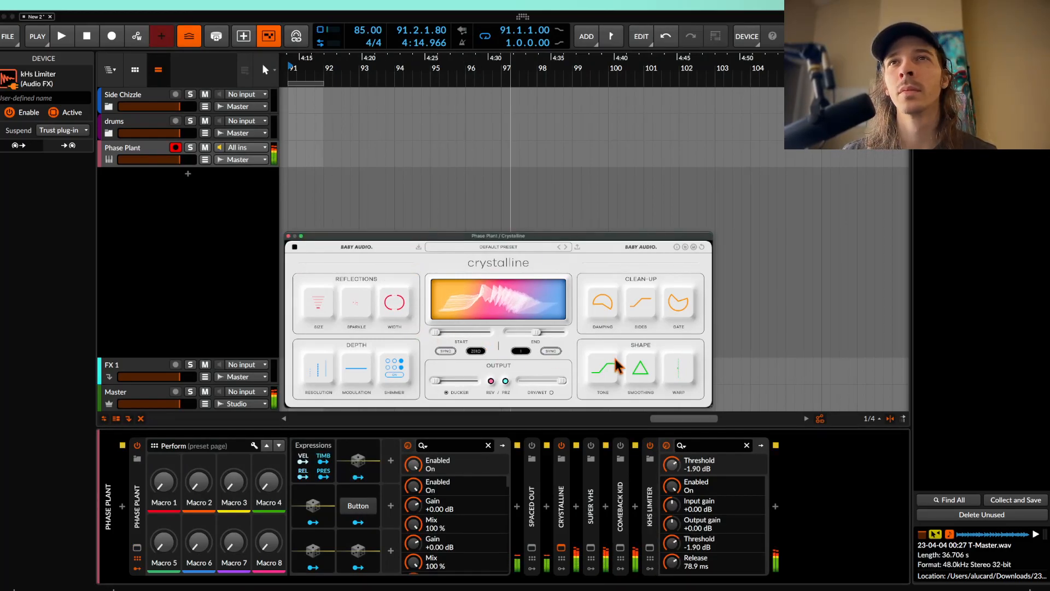
click(552, 351)
drag(539, 335, 503, 338)
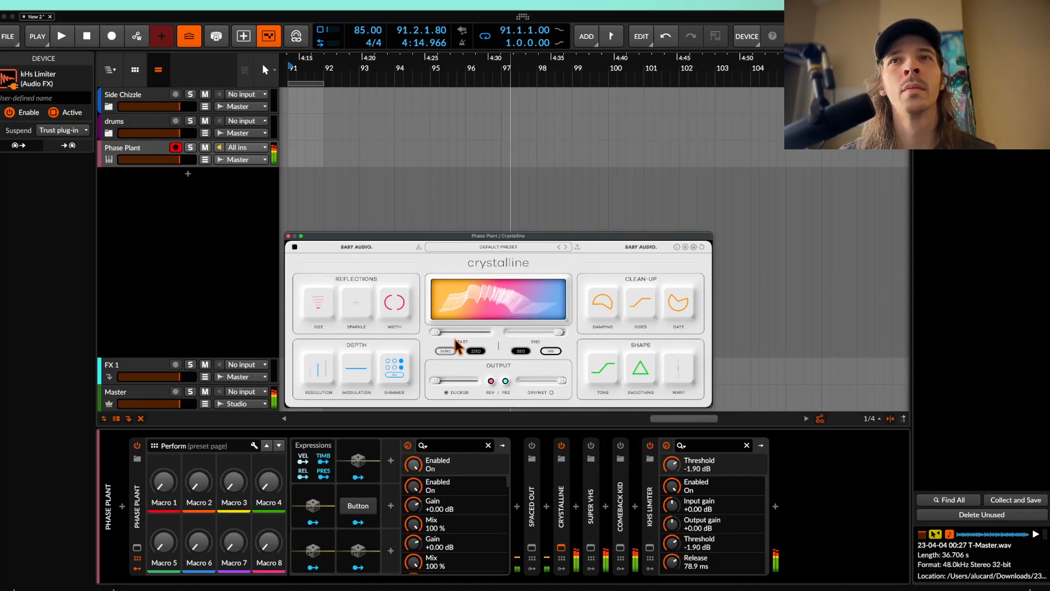
click(531, 446)
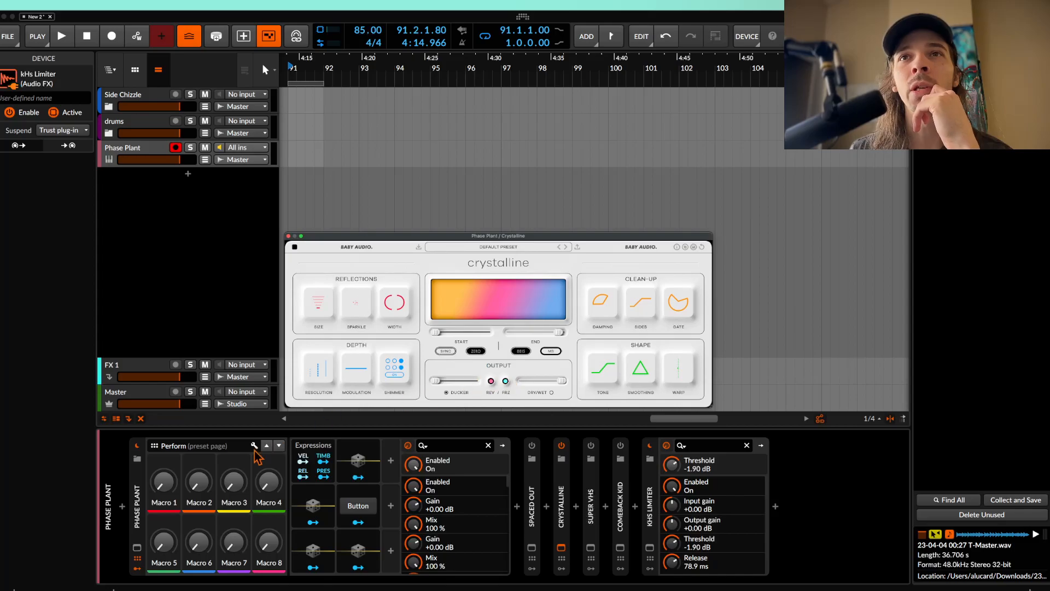
Disable the Filter in Phase Plant's Lane 1 and close the synth's window
click(137, 547)
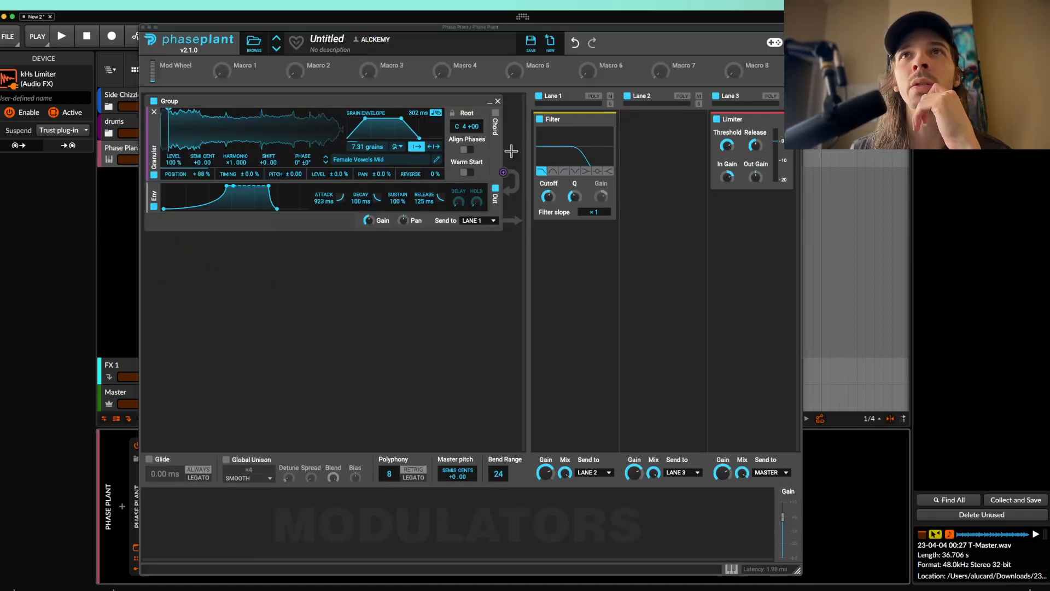
click(538, 118)
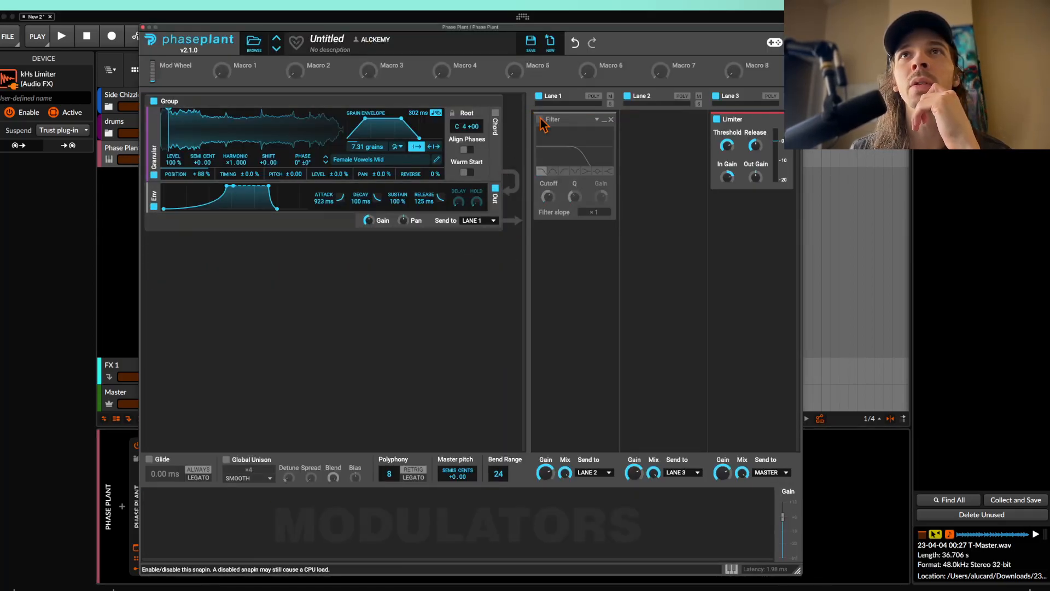
click(143, 28)
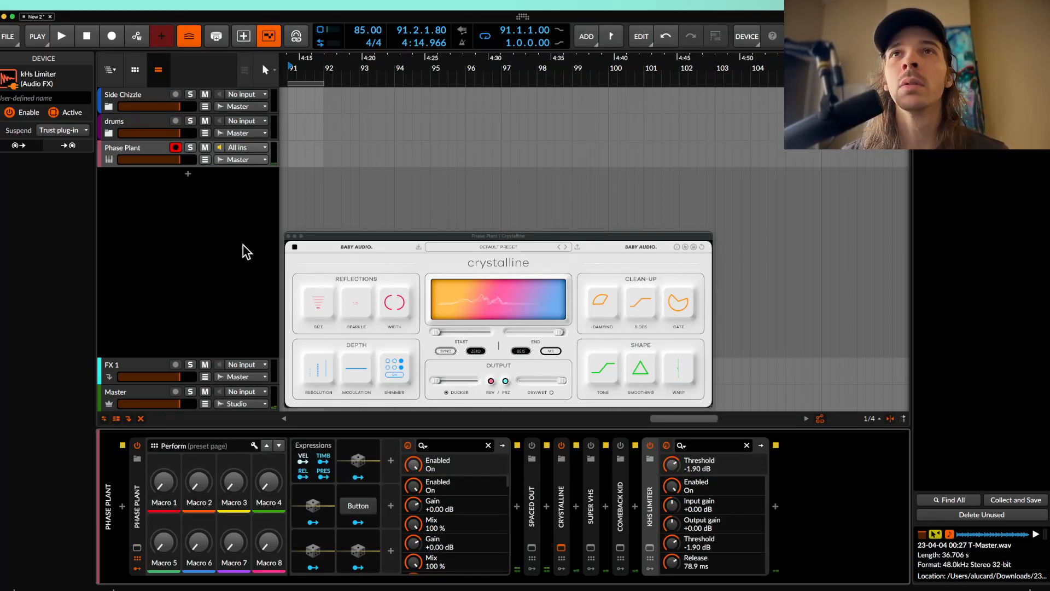
Try different Damping settings in Crystalline's Clean-Up section and adjust the Tone in the Shape section
mouse_move(599, 295)
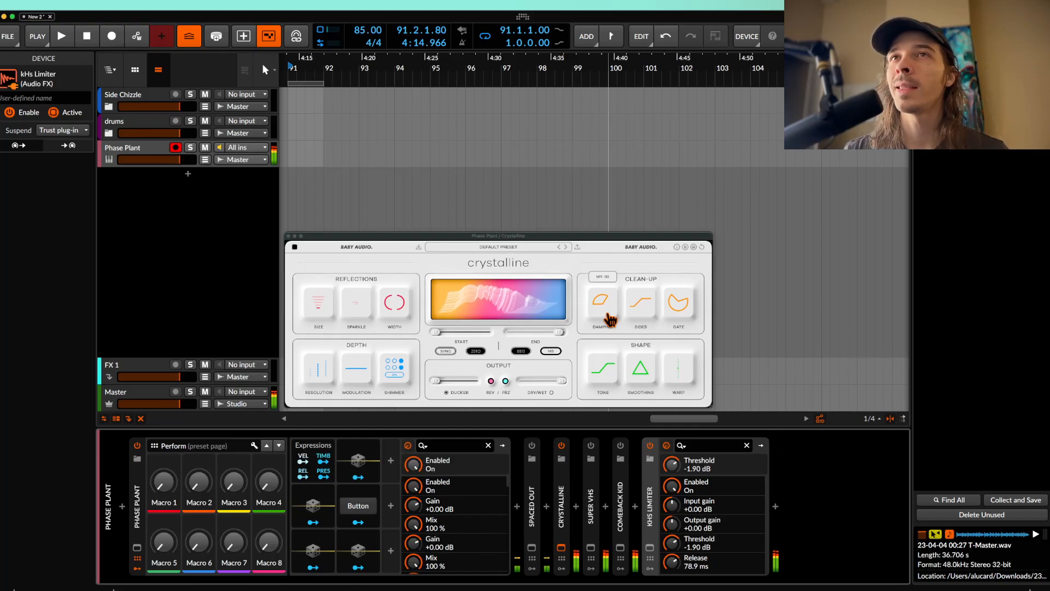
click(610, 306)
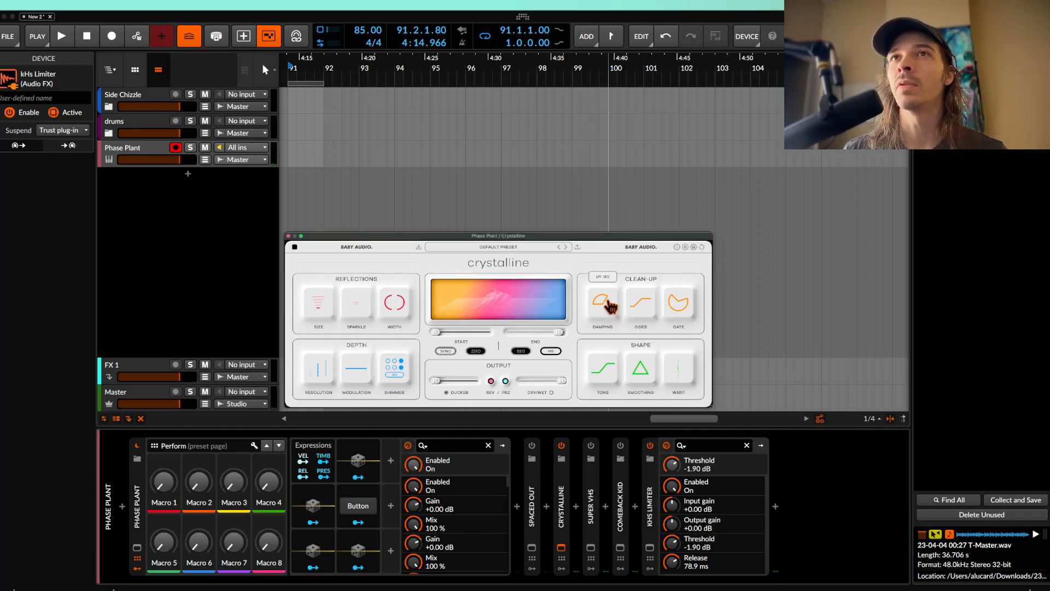
drag(616, 293, 611, 327)
drag(602, 278, 600, 361)
mouse_move(597, 284)
mouse_down()
mouse_move(589, 252)
mouse_move(595, 356)
mouse_move(590, 281)
mouse_up()
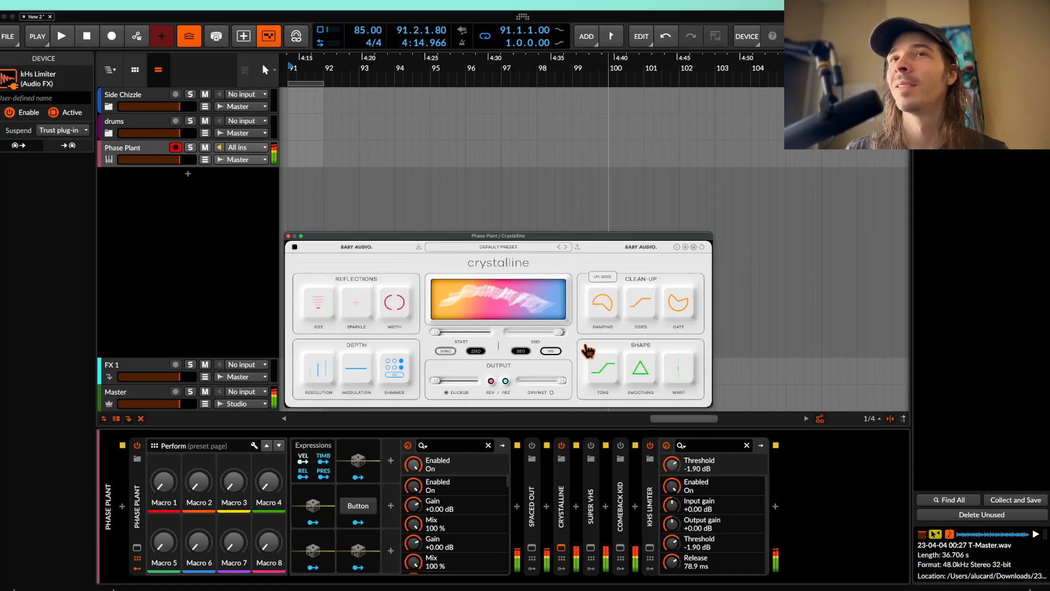
drag(594, 360, 583, 312)
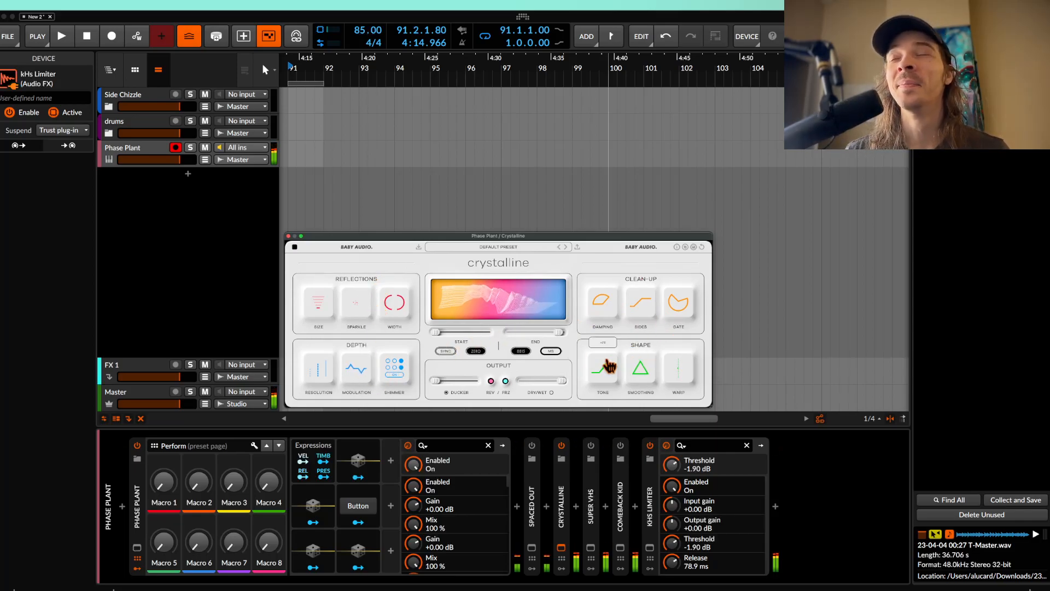
Close Crystalline's window and disable the effect in the Phase Plant track's device chain
click(288, 237)
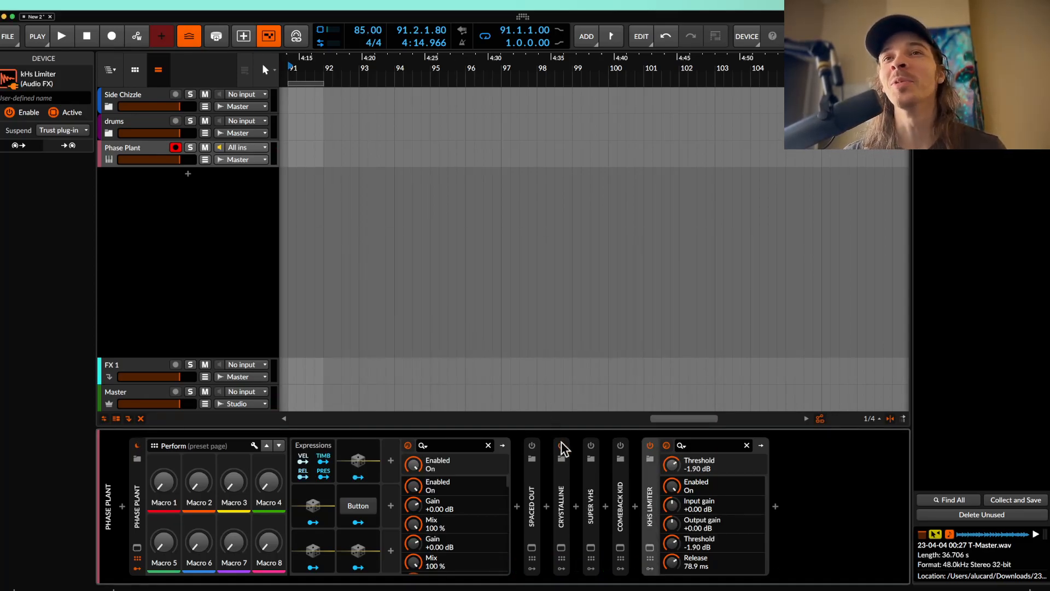
click(562, 484)
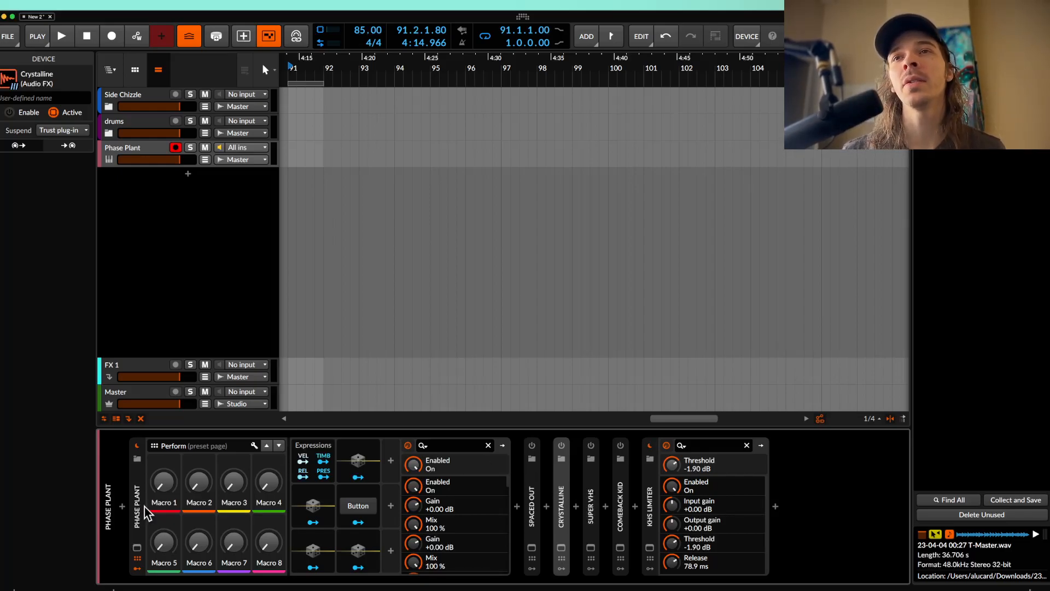
Browse Phase Plant's Favorites and User presets, then return to the current patch without loading one
click(137, 548)
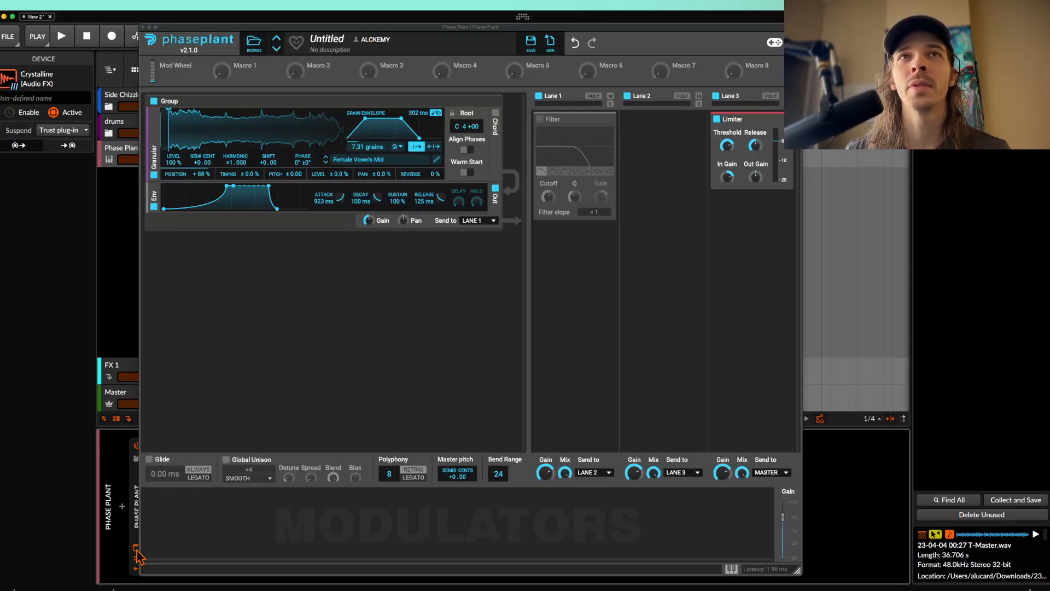
click(254, 44)
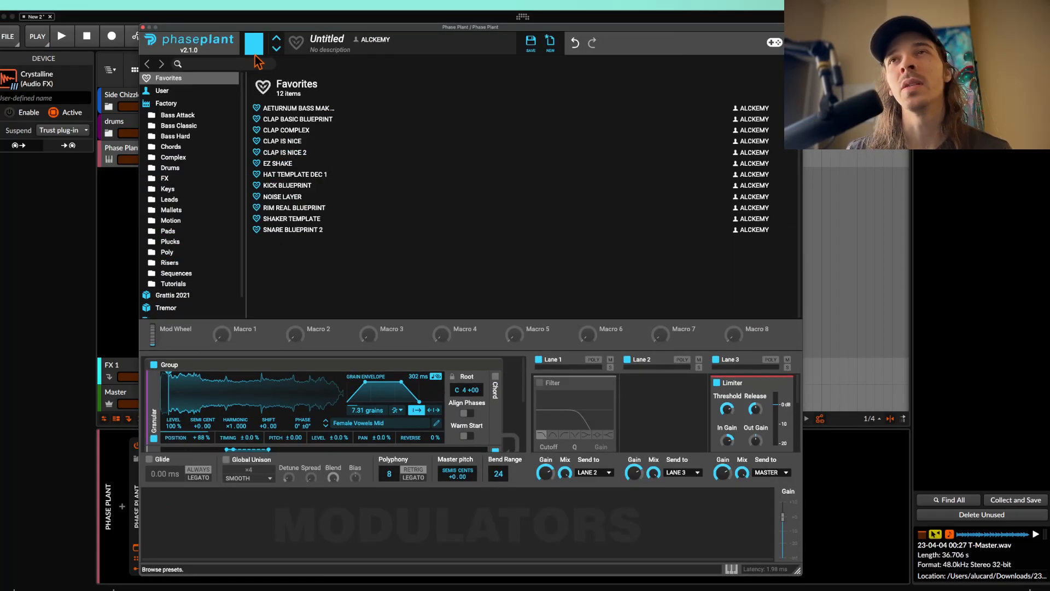
click(143, 28)
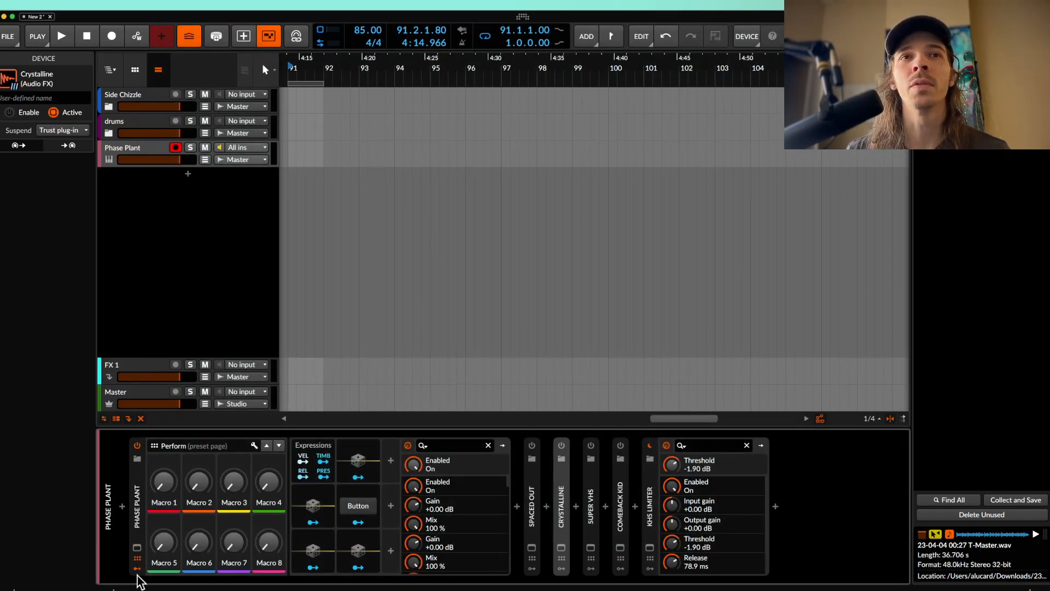
click(137, 549)
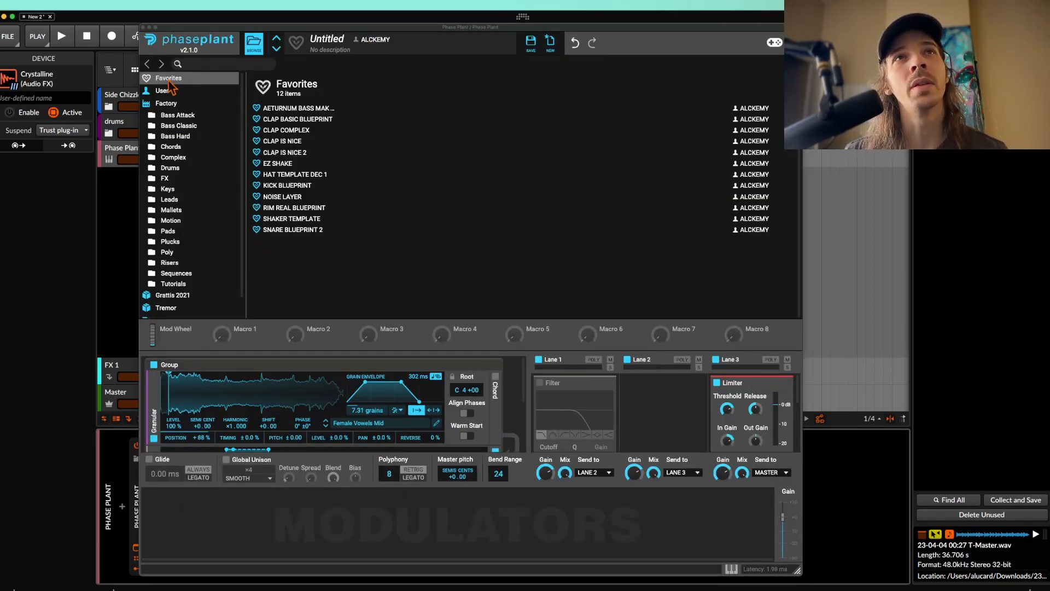
click(163, 91)
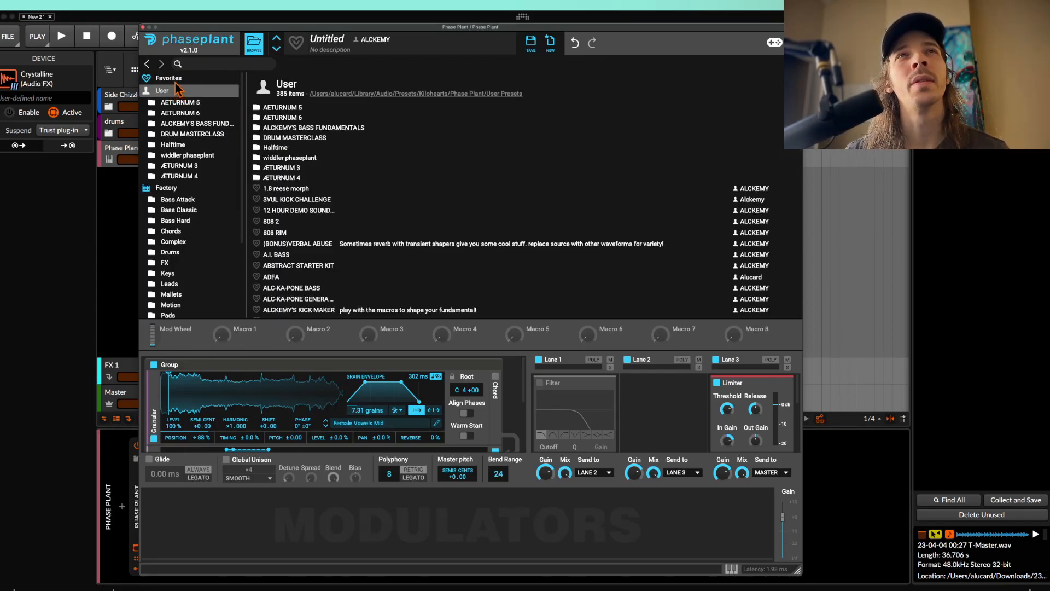
click(174, 80)
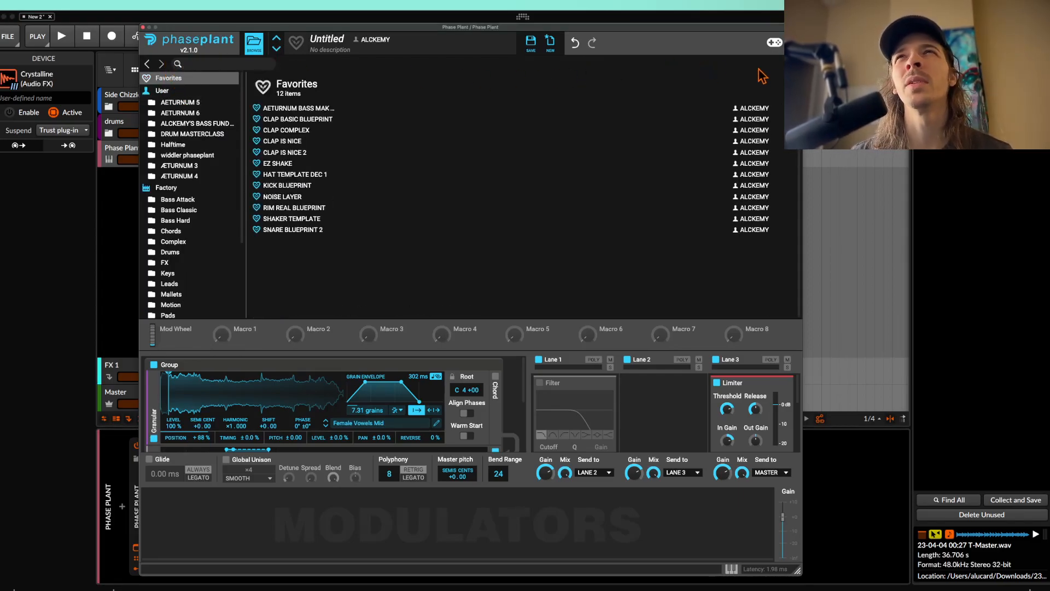
click(253, 43)
Load the factory Percussion grain sample Sleigh Bells into Phase Plant's Granular generator, set Position to 0.0 % and close the synth's window
click(355, 159)
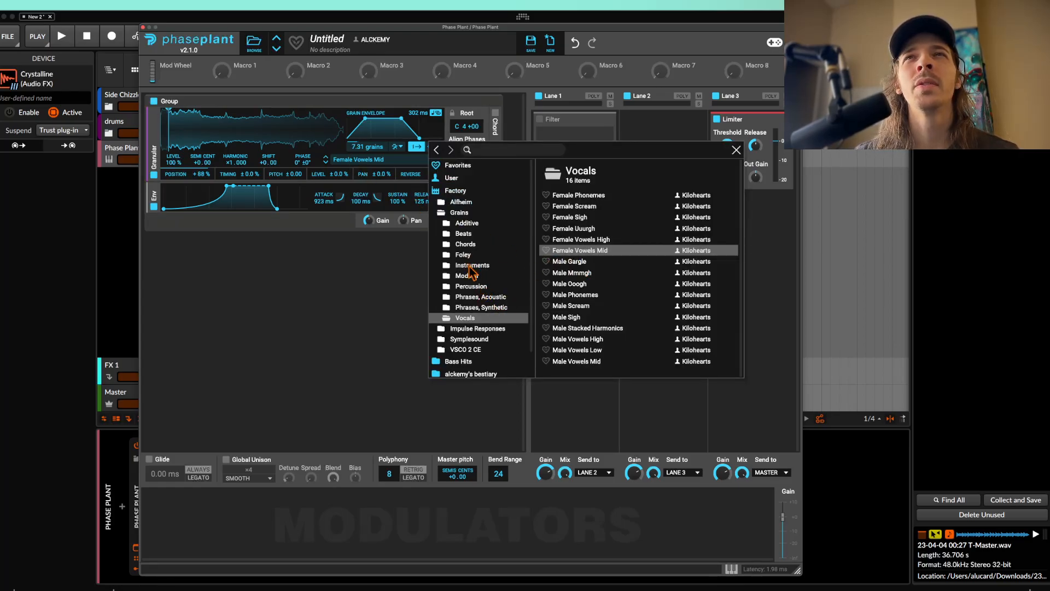
click(474, 287)
click(577, 240)
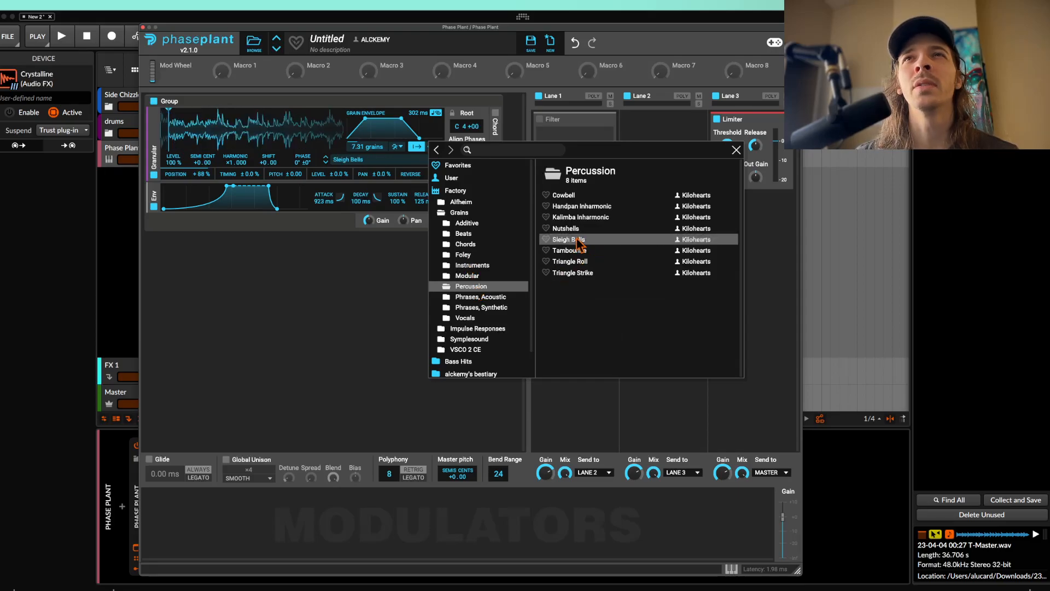
click(362, 160)
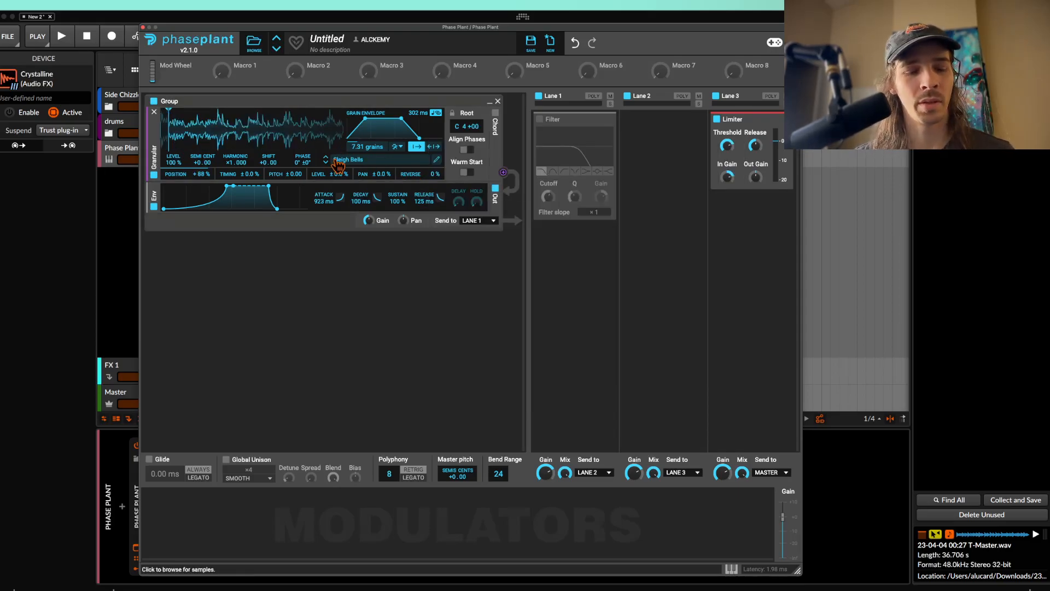
mouse_move(200, 175)
mouse_down()
mouse_move(199, 219)
mouse_move(198, 182)
mouse_up()
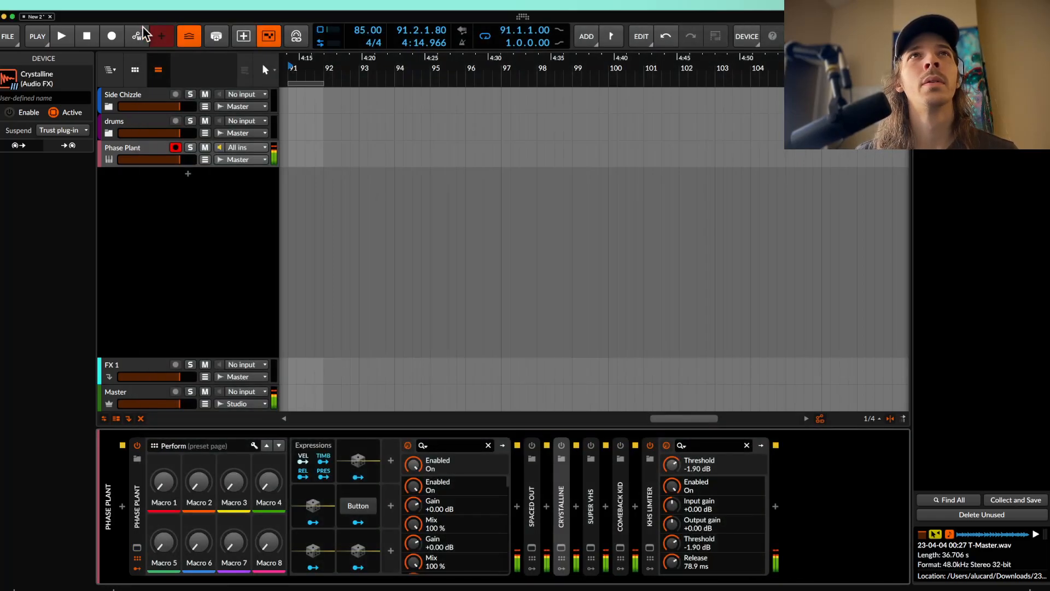
click(142, 27)
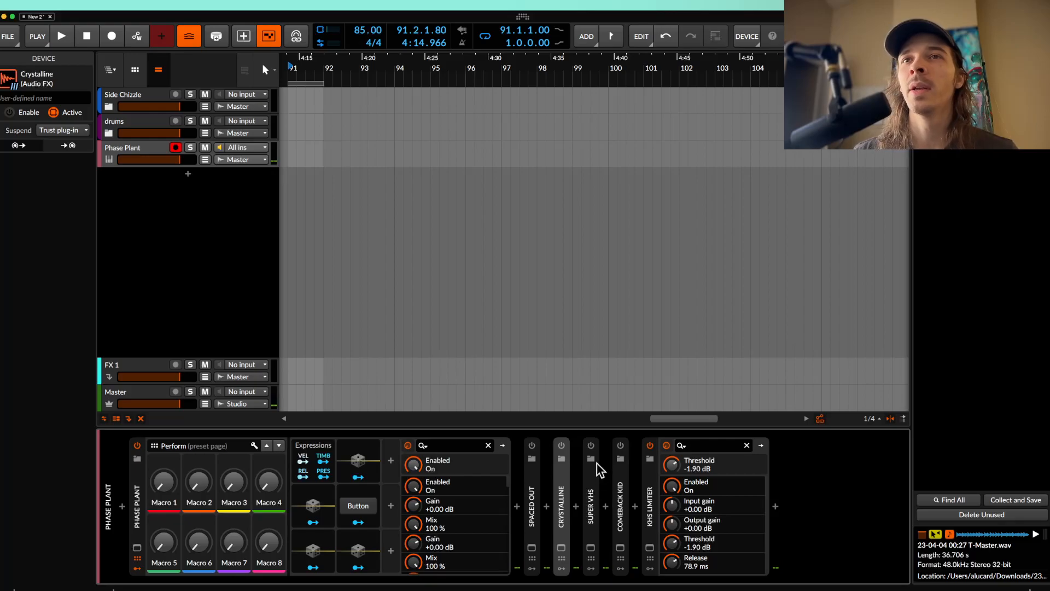
Move Comeback Kid ahead of Super VHS in the device chain, enable and open it, and switch its delay to Free timing
drag(619, 458, 586, 473)
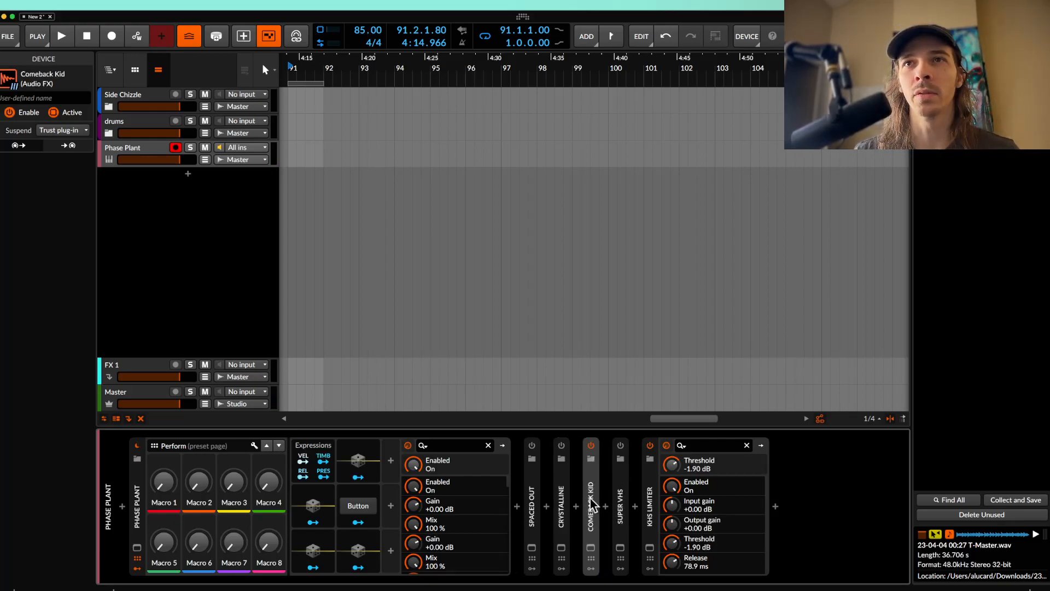
click(590, 547)
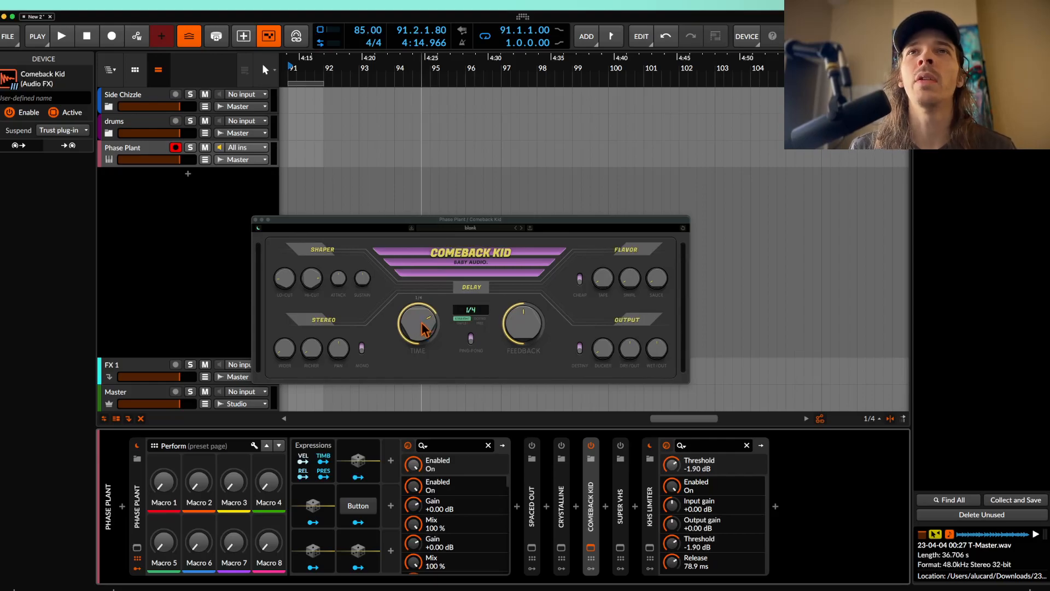
click(478, 319)
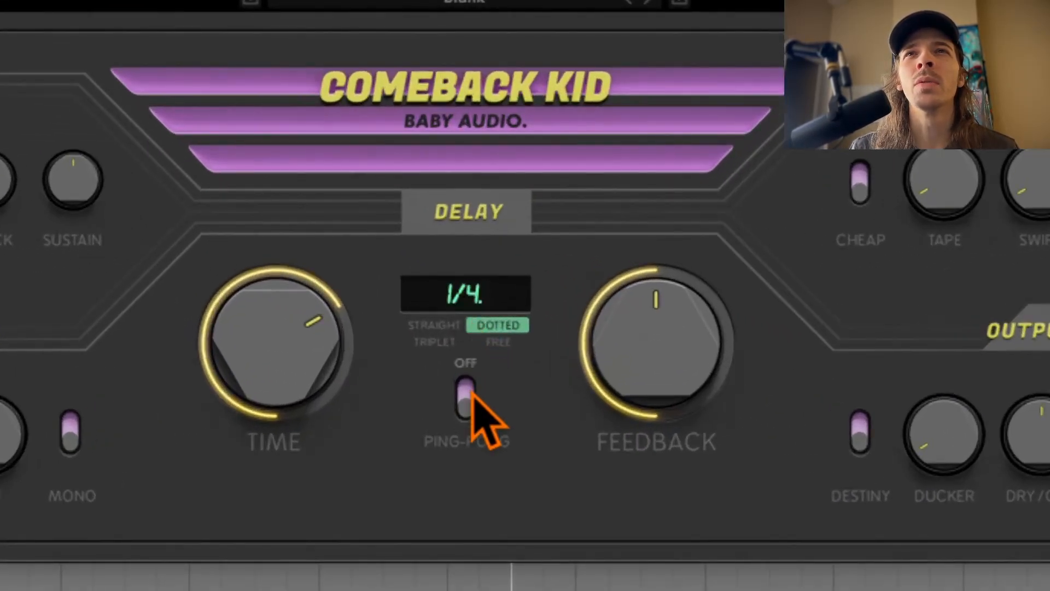
click(498, 342)
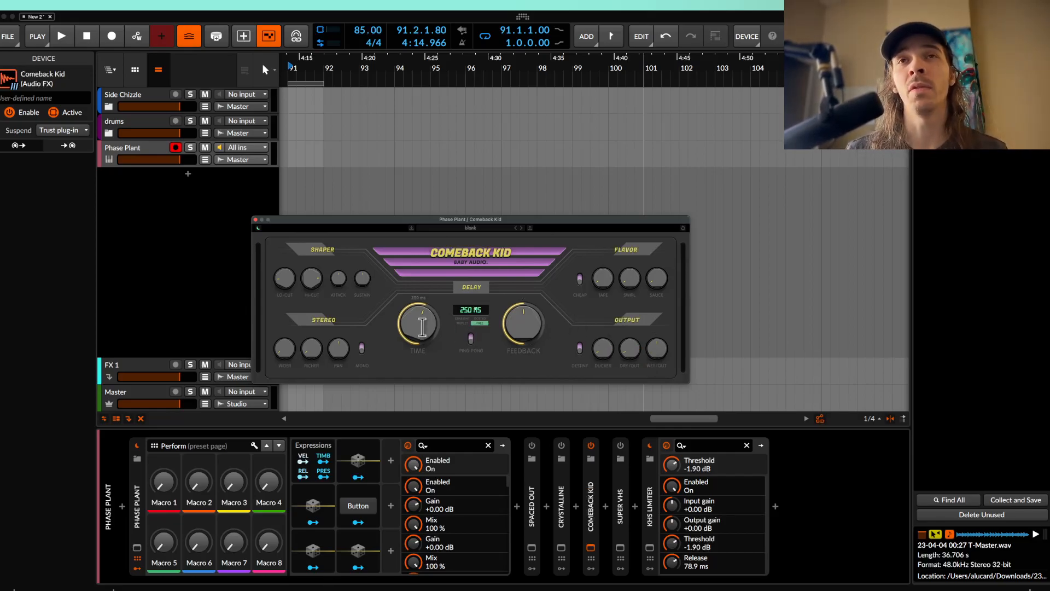
Turn Comeback Kid's delay Time down to Off and lower its Feedback to about 12
drag(420, 326, 409, 386)
drag(514, 349, 517, 378)
drag(434, 342, 420, 372)
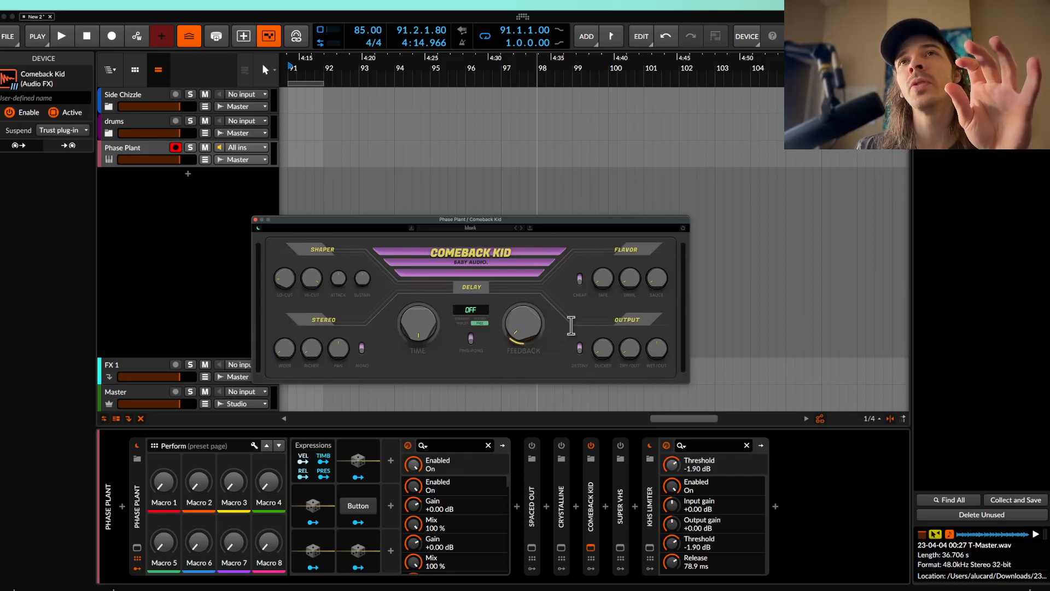
Expand the modulator slots of Comeback Kid in the device chain and try its Cheap switch on and off
click(593, 572)
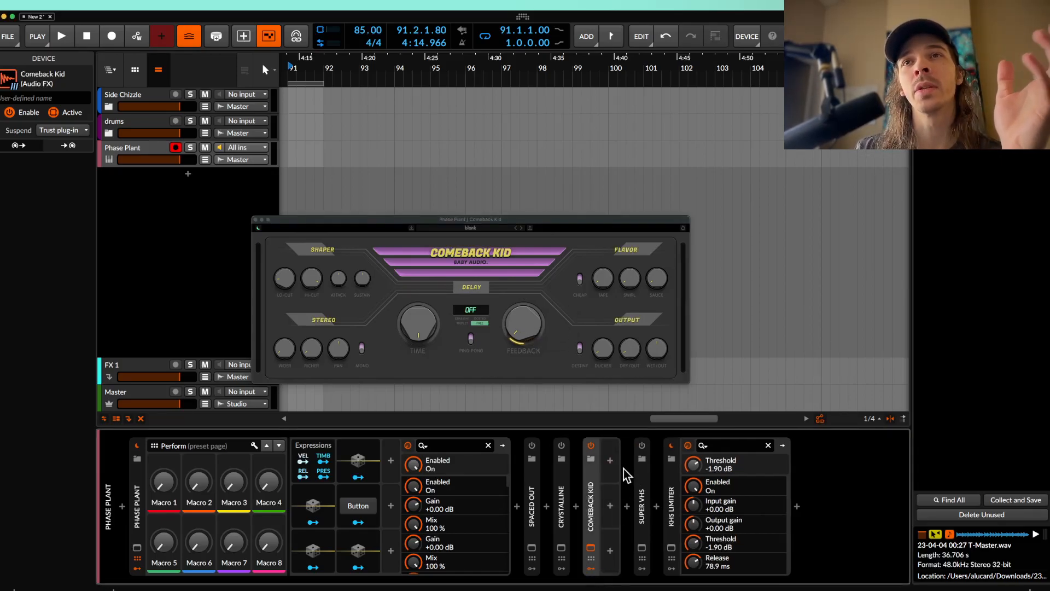
click(589, 288)
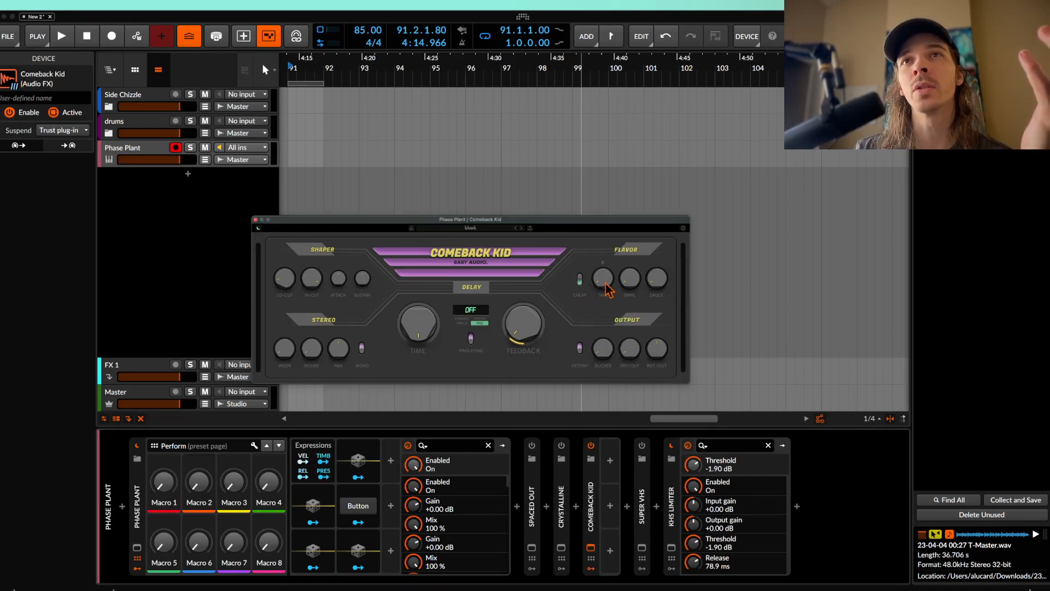
click(580, 280)
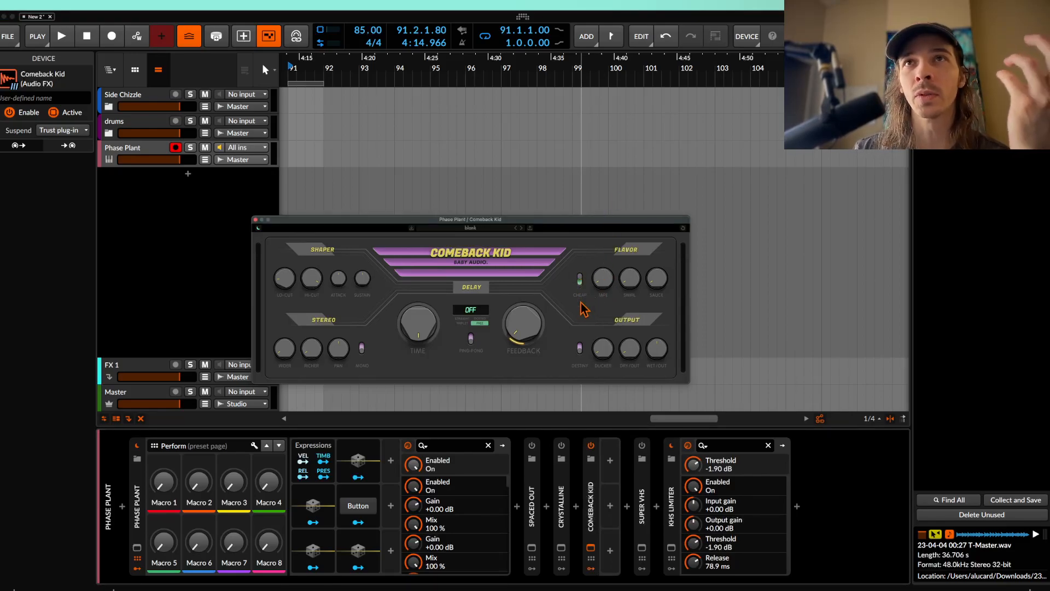
click(580, 279)
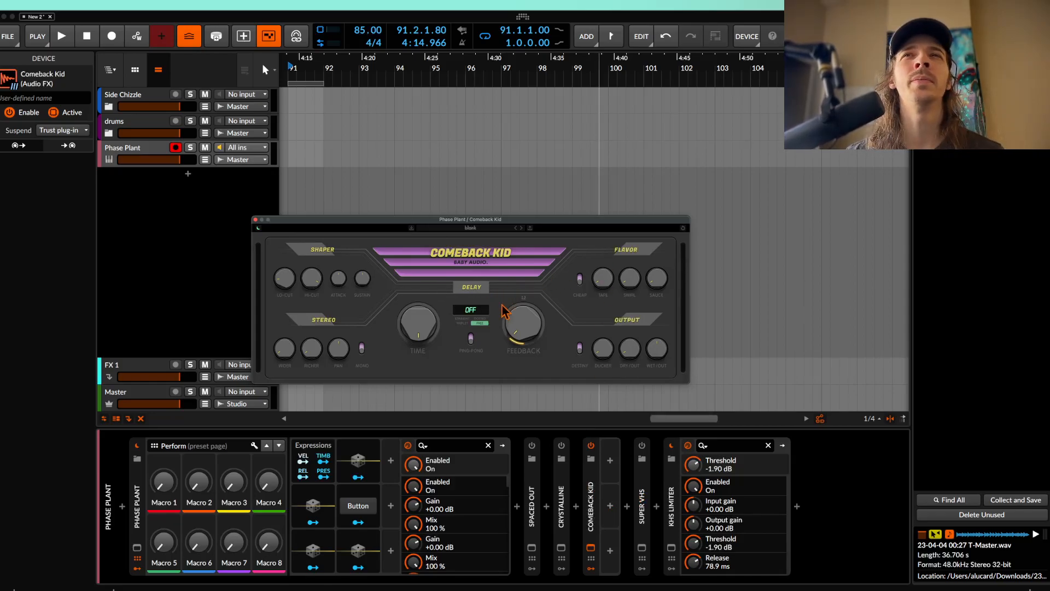
Try a higher Feedback in Comeback Kid, set the delay Time to 3.06 ms and bring Feedback back down
drag(514, 315, 515, 281)
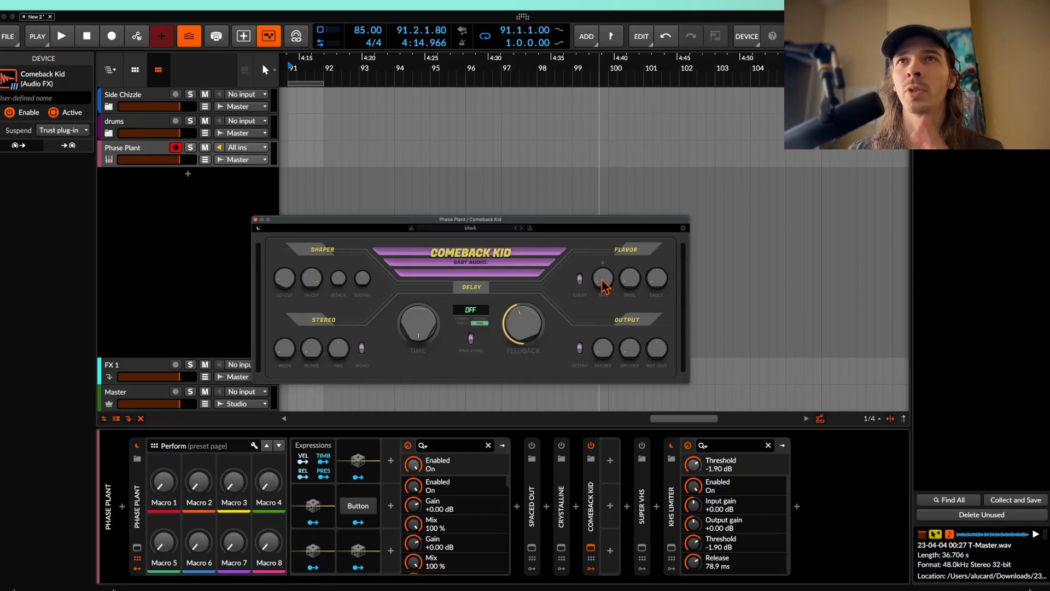
drag(418, 323, 420, 296)
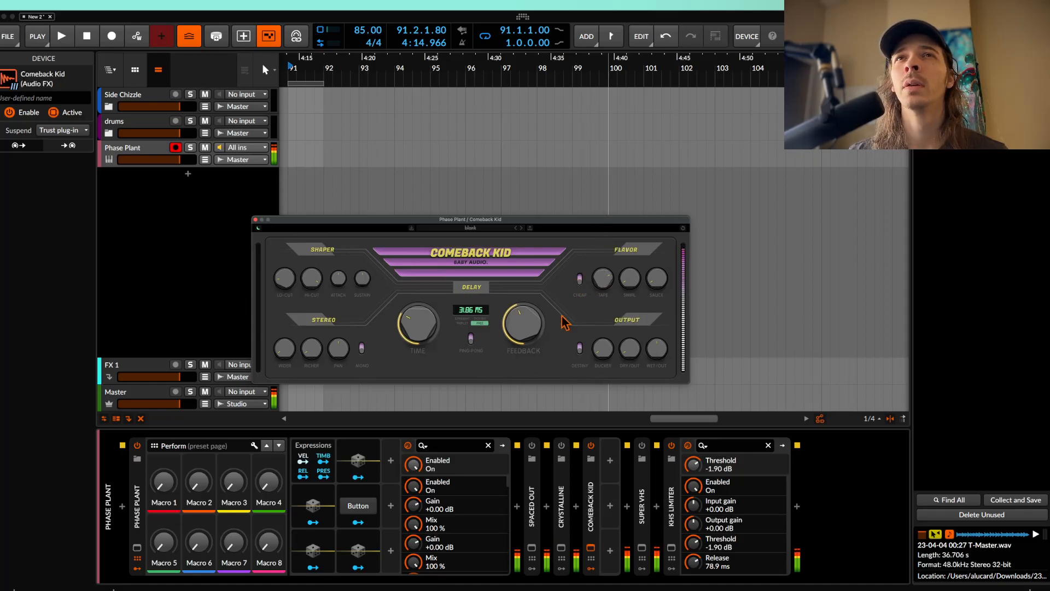
drag(509, 339, 514, 364)
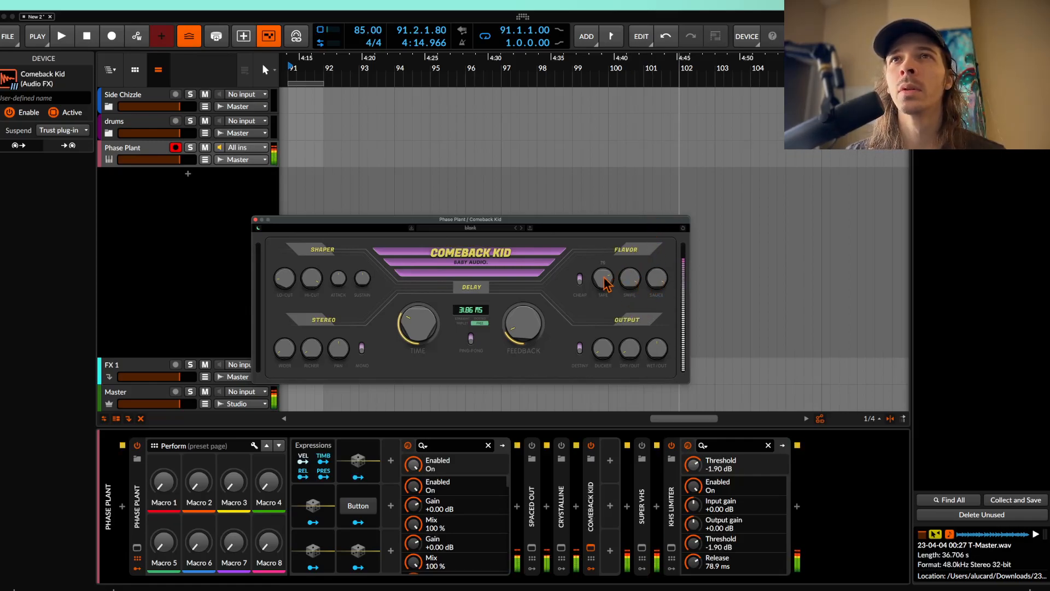
Lower Tape in Comeback Kid's Flavor section, enable Cheap and reduce Sauce
drag(602, 300, 597, 336)
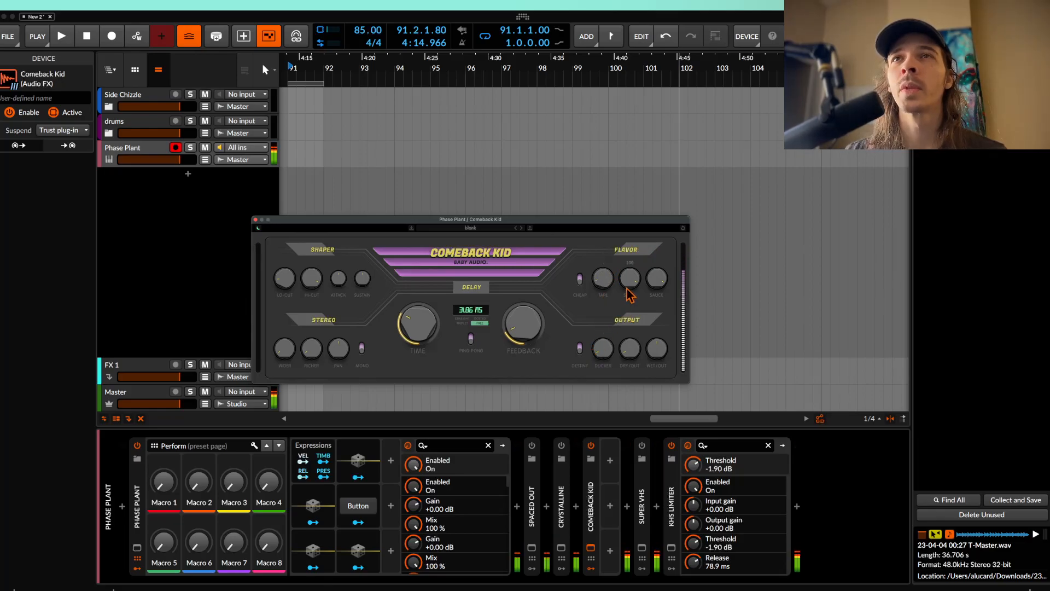
click(580, 279)
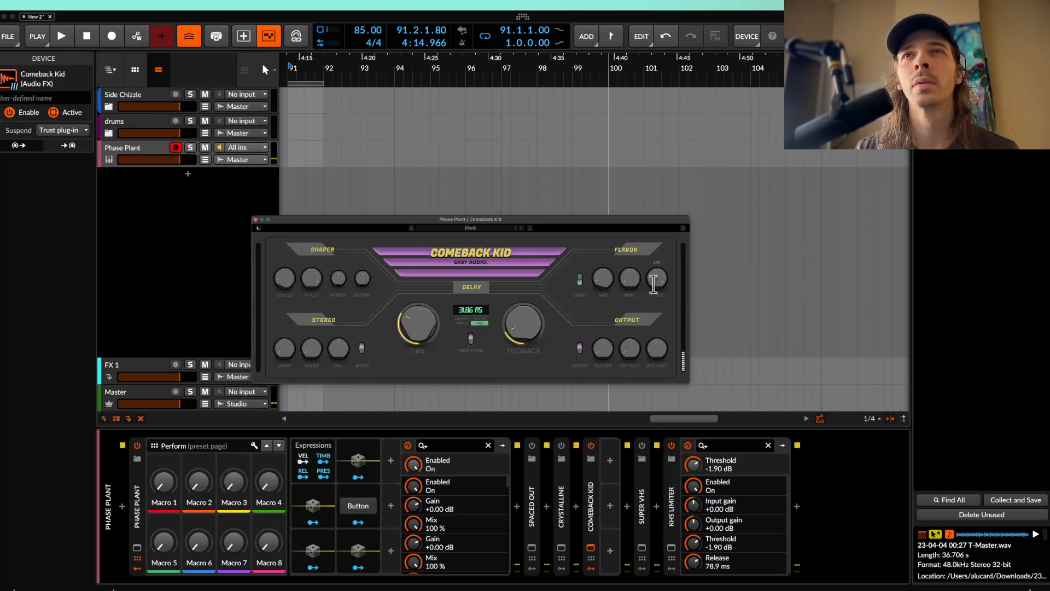
drag(651, 284, 637, 358)
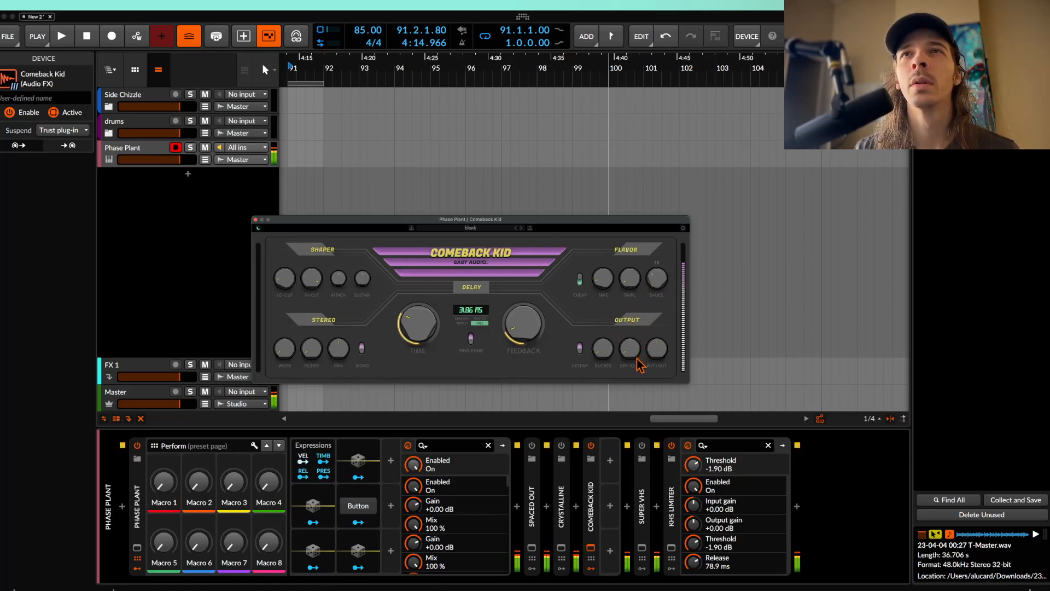
Sweep Comeback Kid's free-running delay Time down to Off and back up to a long delay
drag(426, 329, 434, 381)
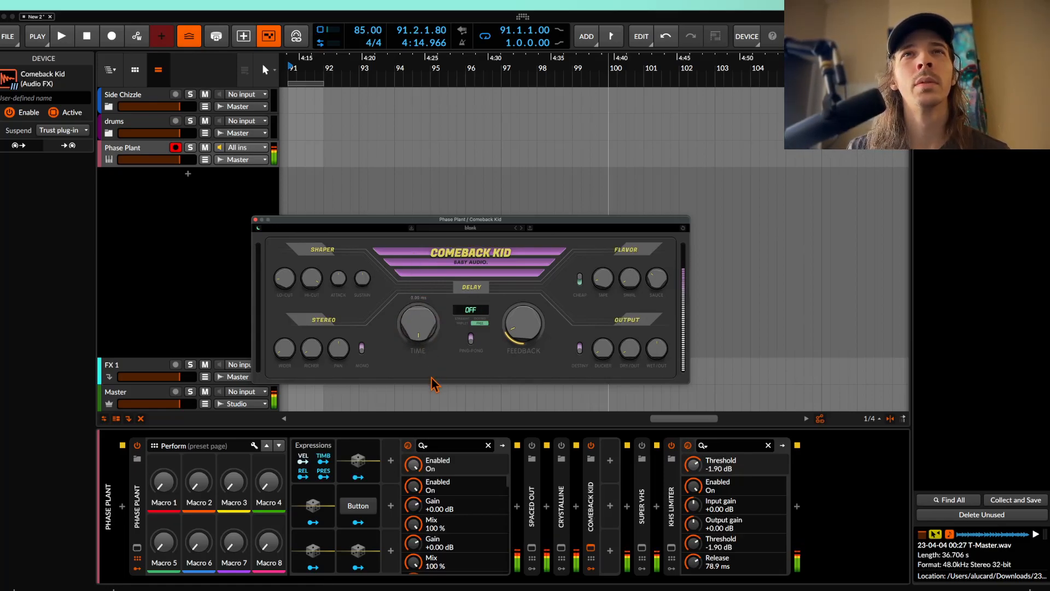
mouse_move(419, 313)
drag(419, 313, 416, 255)
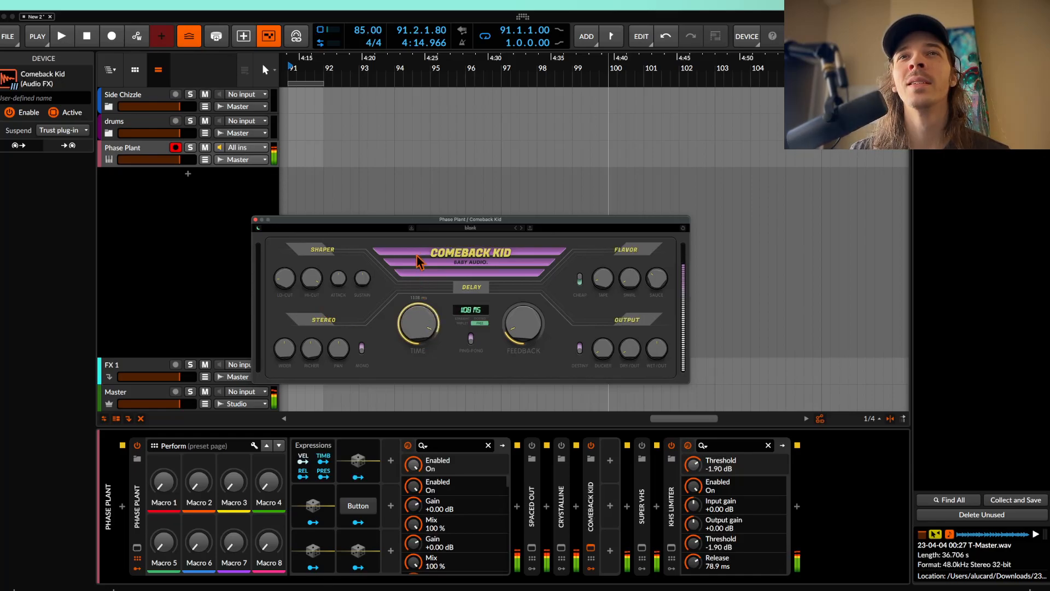
Switch Comeback Kid's delay to Straight sync, set Time to 1/16, raise Feedback slightly and turn on Ping-Pong
click(460, 318)
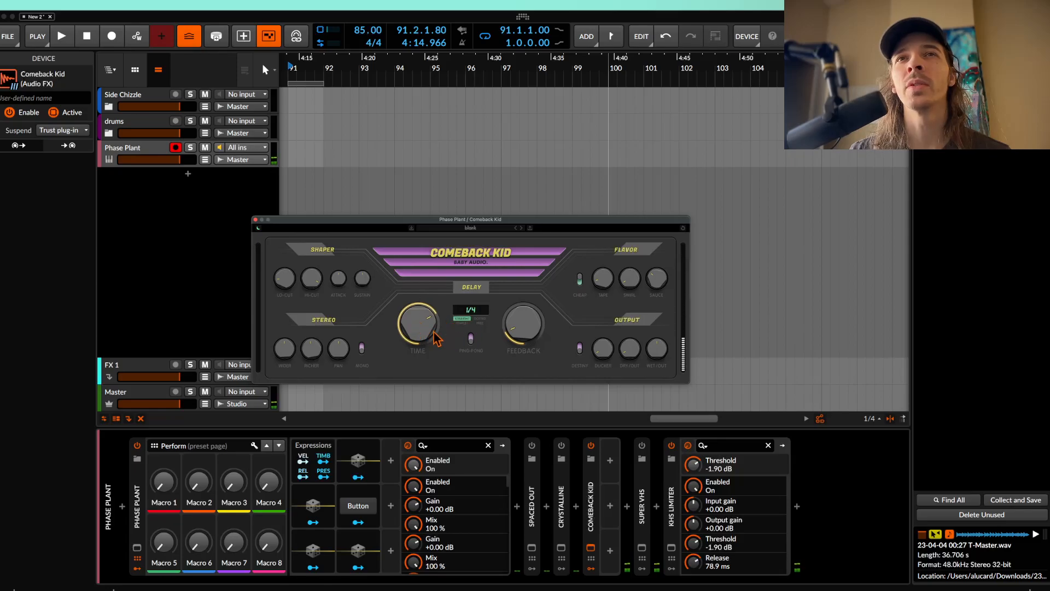
drag(438, 332, 401, 370)
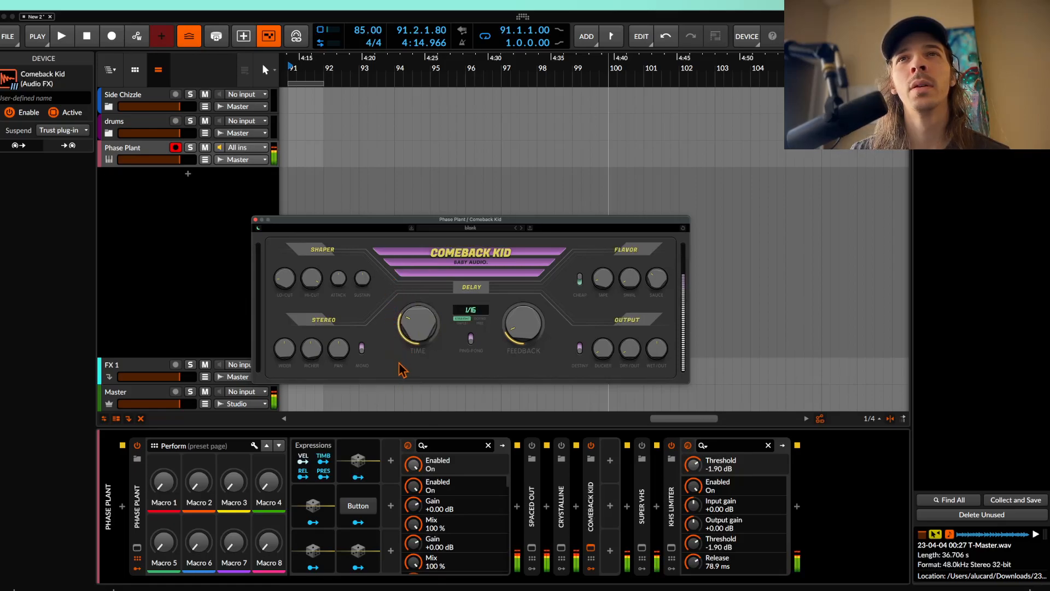
mouse_move(419, 328)
mouse_down()
mouse_move(417, 358)
mouse_move(405, 245)
mouse_move(405, 312)
mouse_up()
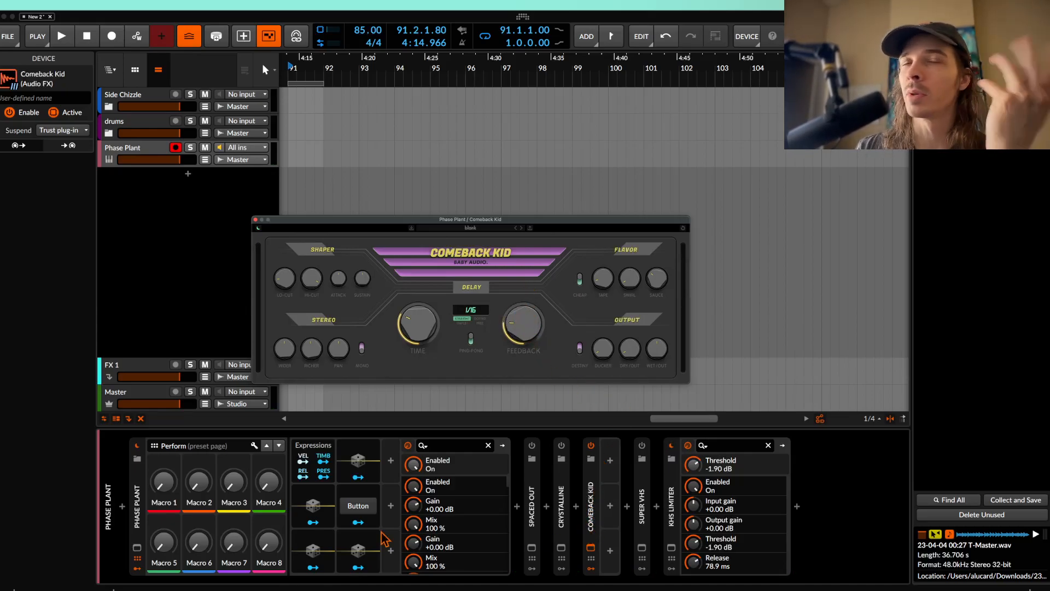
Replace the Granular generator's sample in Phase Plant with the Percussion sample Kalimba Inharmonic and close the synth's window
click(136, 547)
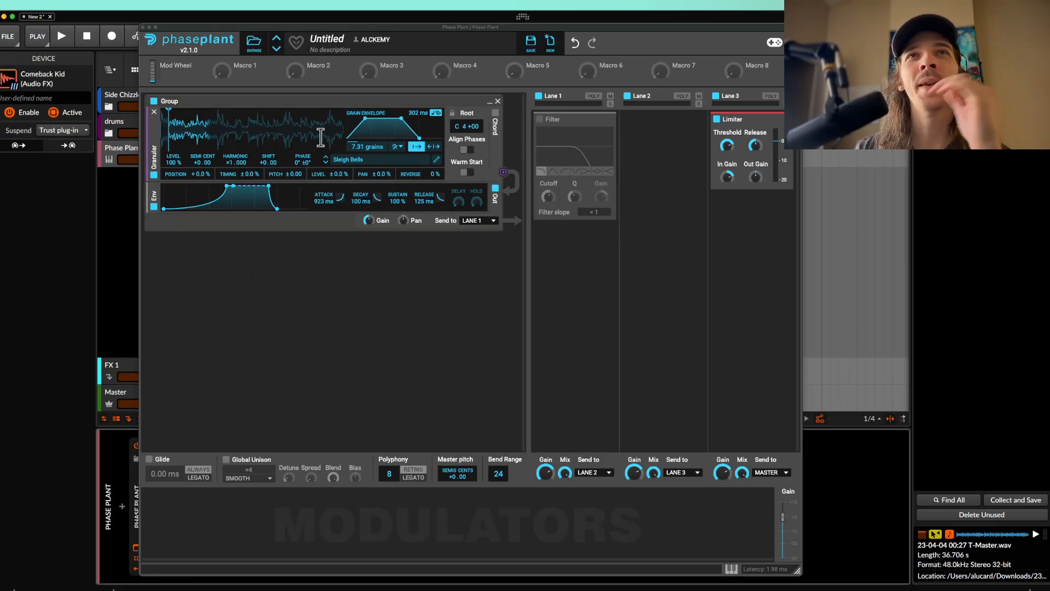
click(385, 159)
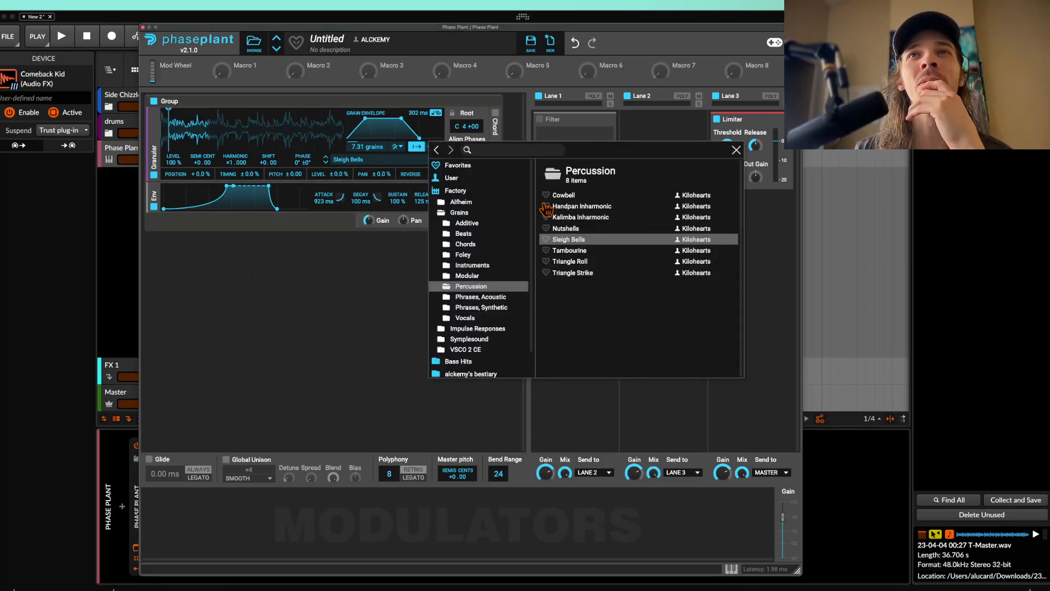
click(585, 217)
click(268, 136)
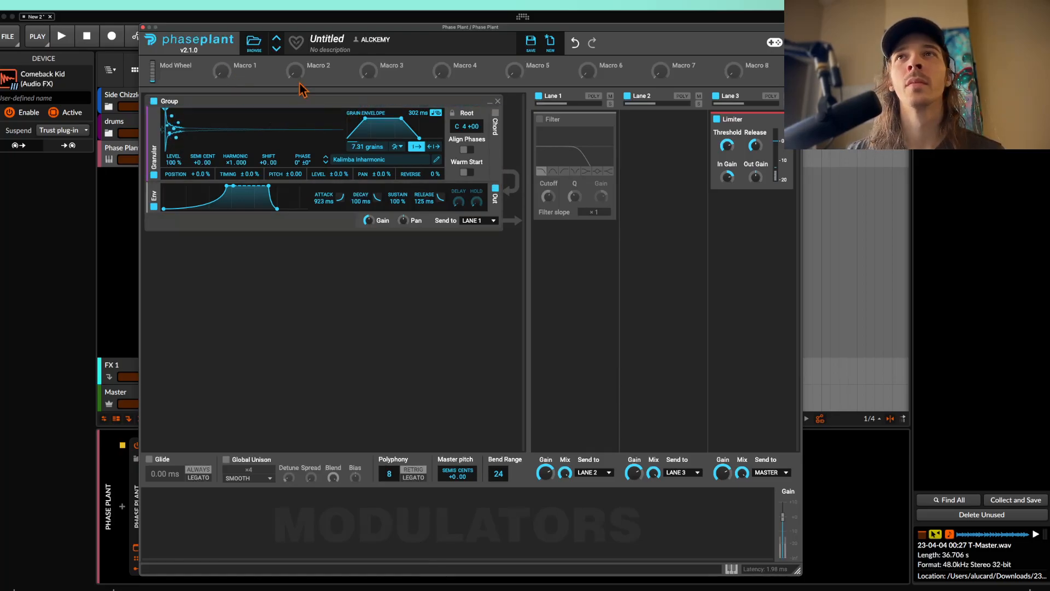
click(143, 27)
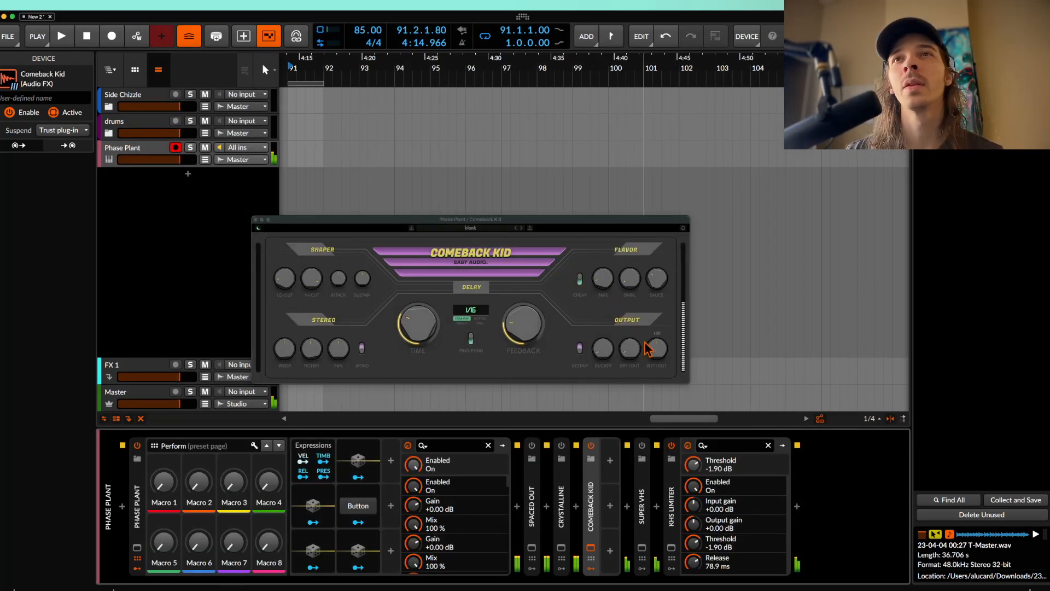
Load the 00 Analog Delay preset in Comeback Kid
click(472, 229)
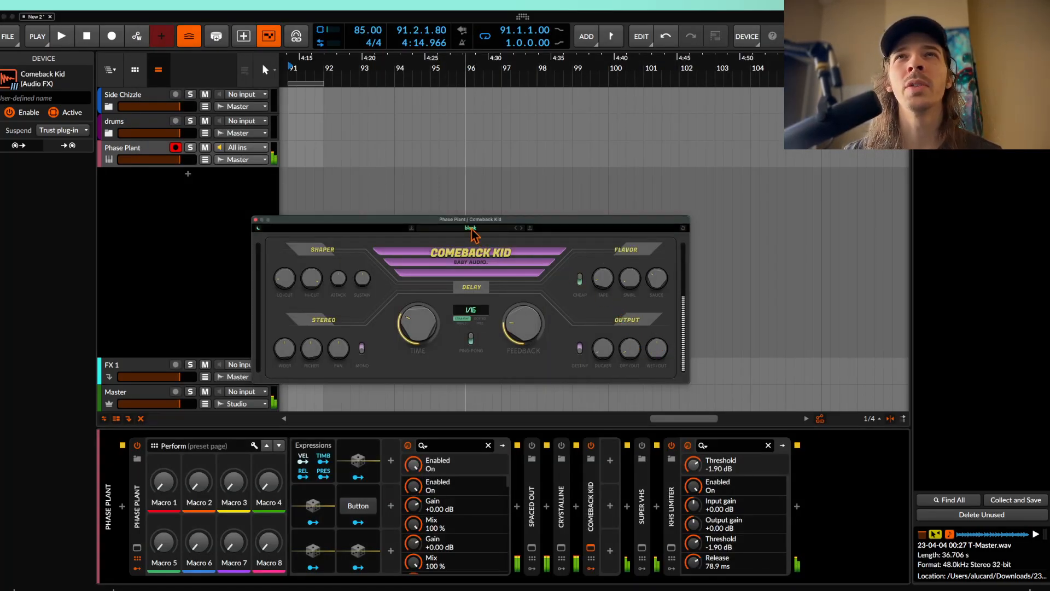
click(459, 231)
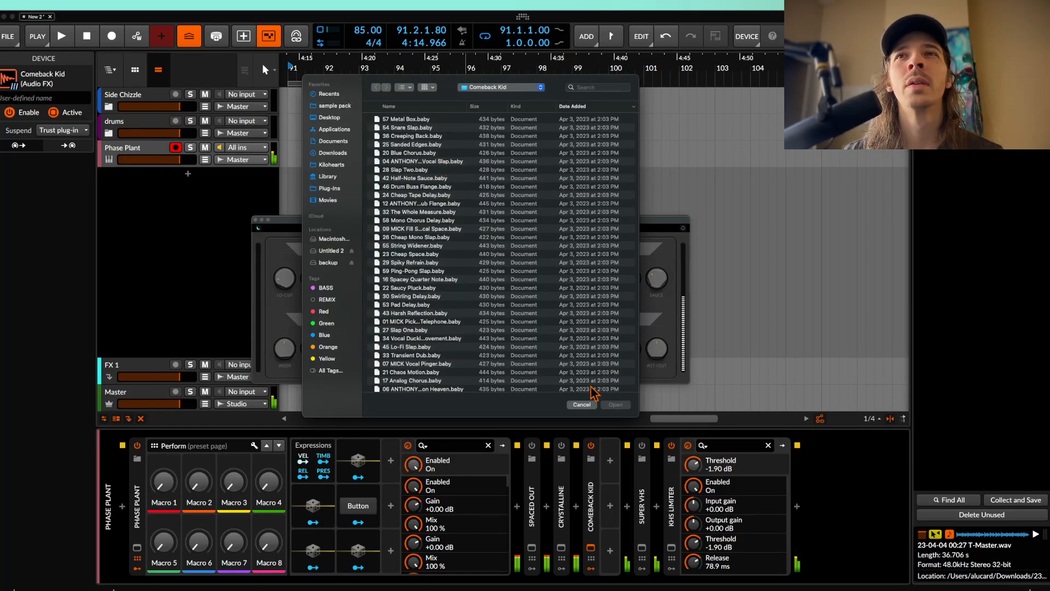
click(581, 405)
click(521, 228)
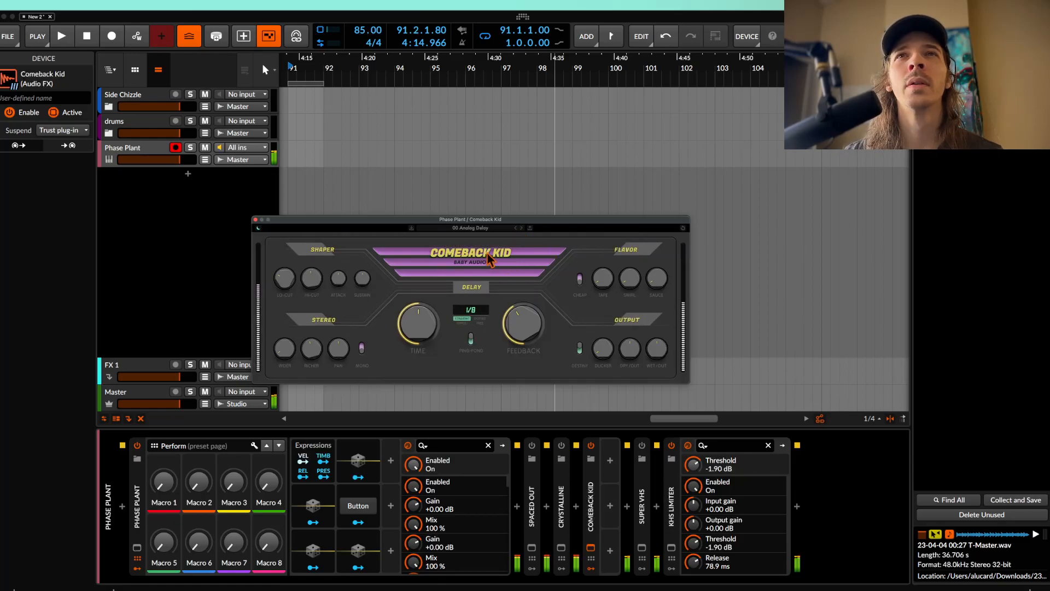
Raise Comeback Kid's Feedback and increase Tape and Swirl in the Flavor section
drag(525, 332, 523, 315)
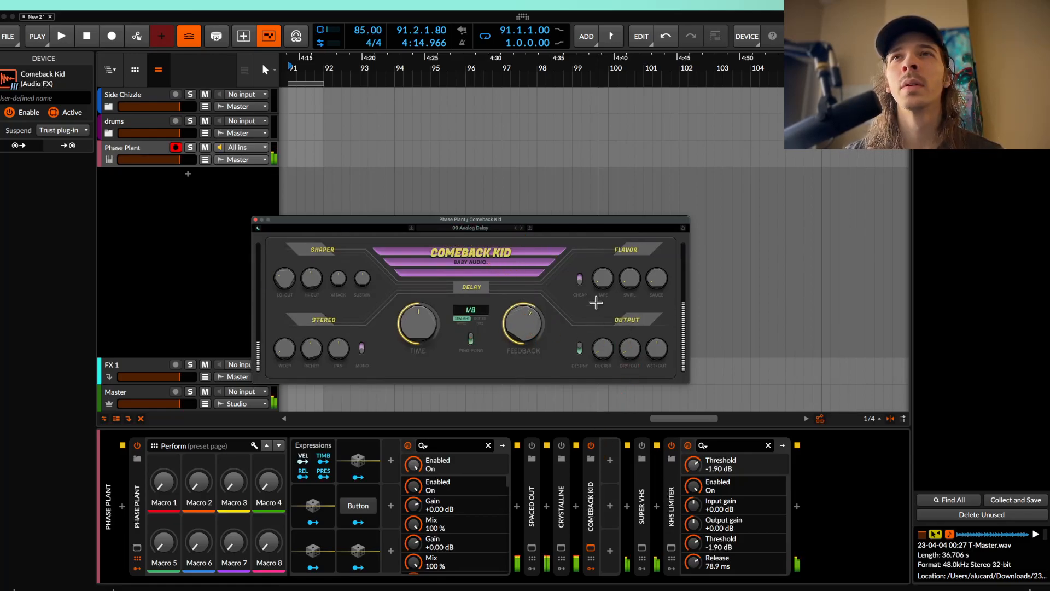
drag(605, 253, 602, 227)
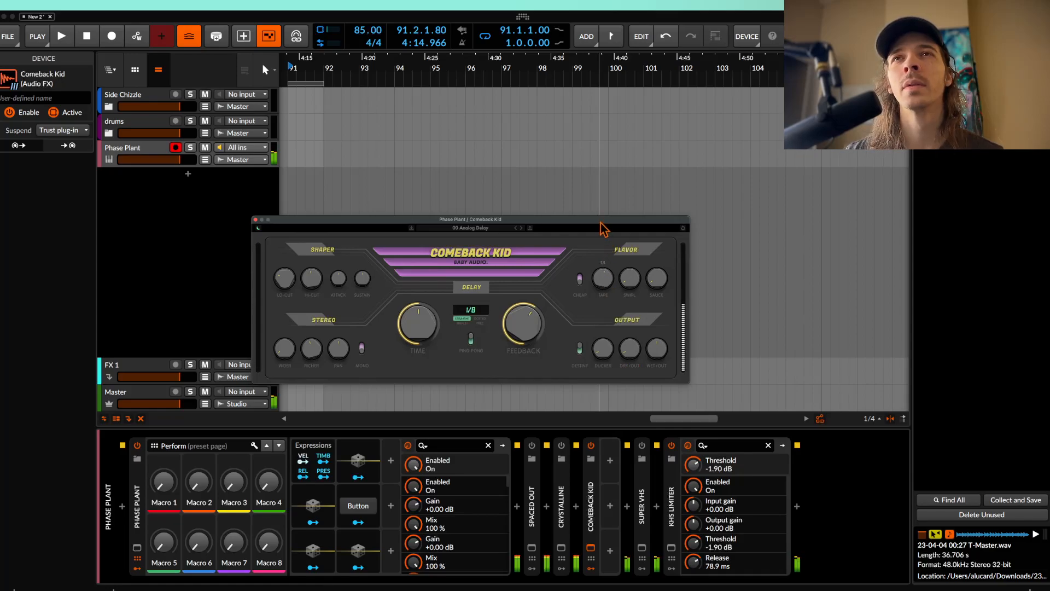
drag(634, 280, 630, 226)
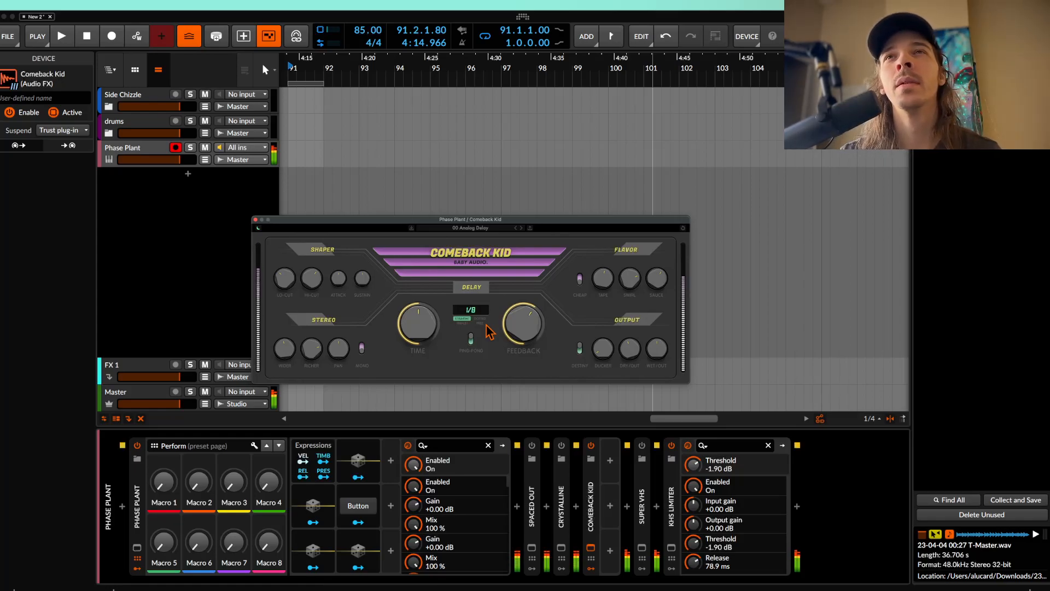
Set Comeback Kid's delay Time to 1/4, reduce Feedback and adjust the Wet Out level
drag(518, 323, 518, 356)
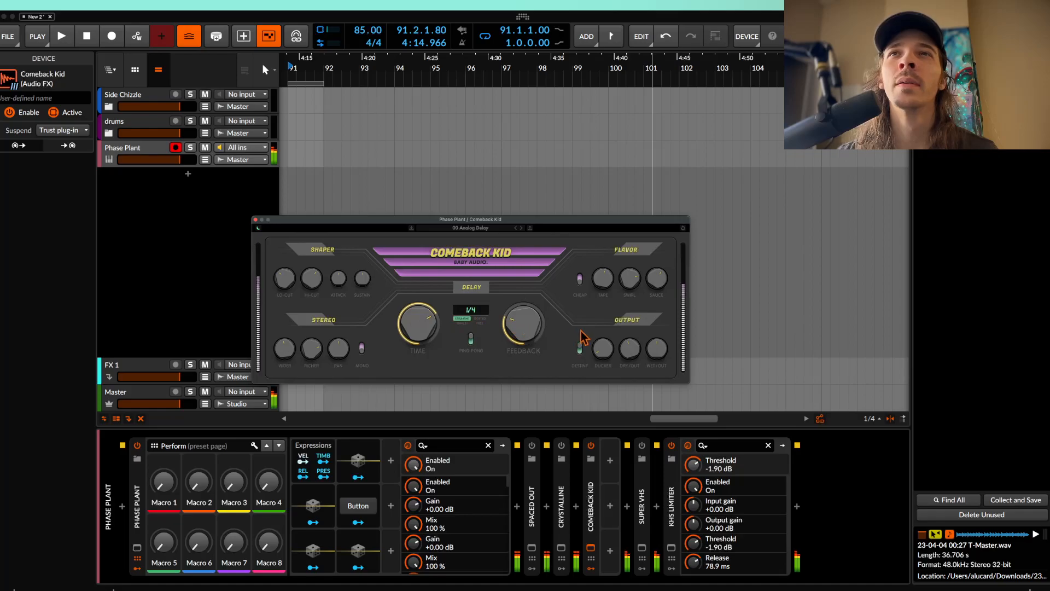
drag(652, 357, 654, 322)
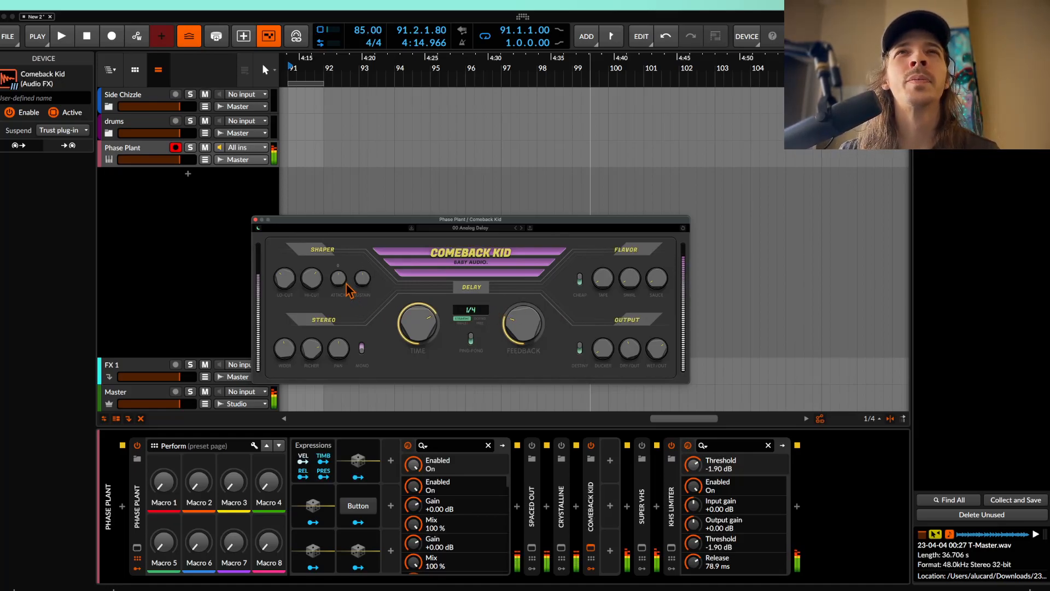
Sweep Attack in Comeback Kid's Shaper section, and raise Feedback briefly before lowering it again
drag(339, 285, 337, 385)
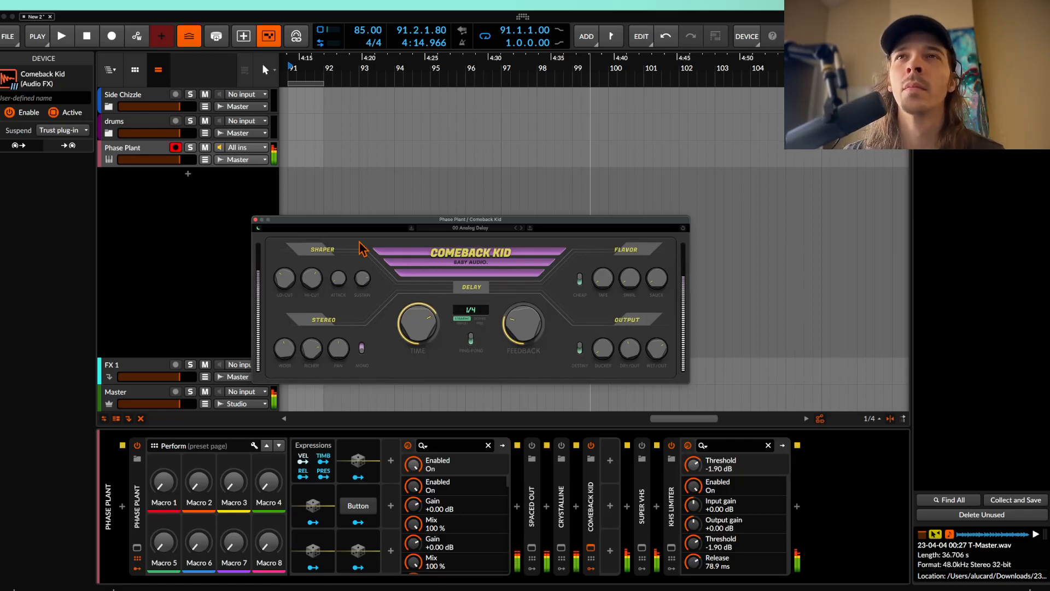
drag(526, 324, 526, 309)
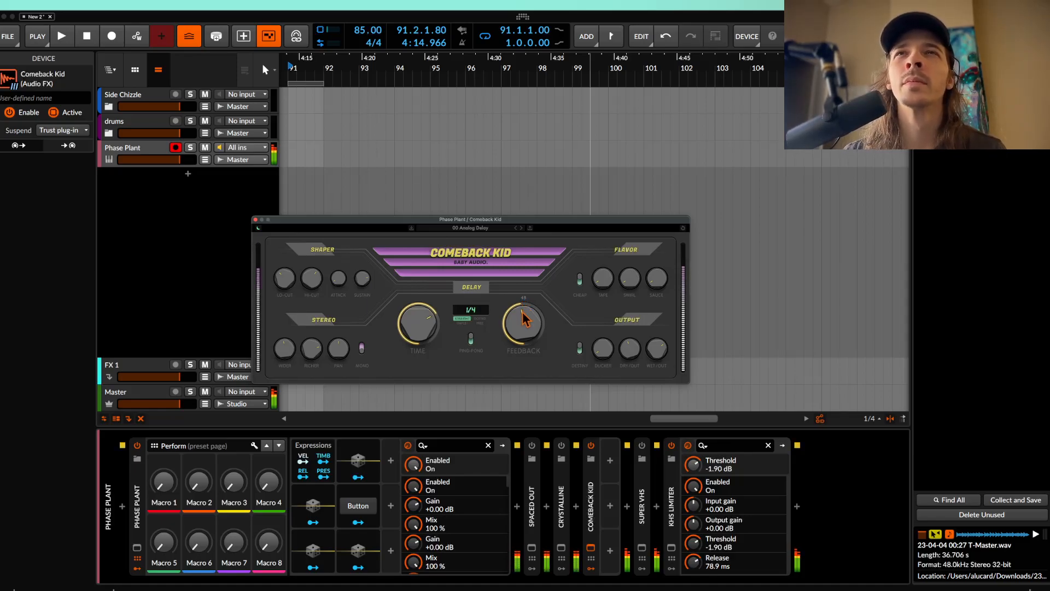
drag(525, 329, 526, 350)
mouse_move(593, 343)
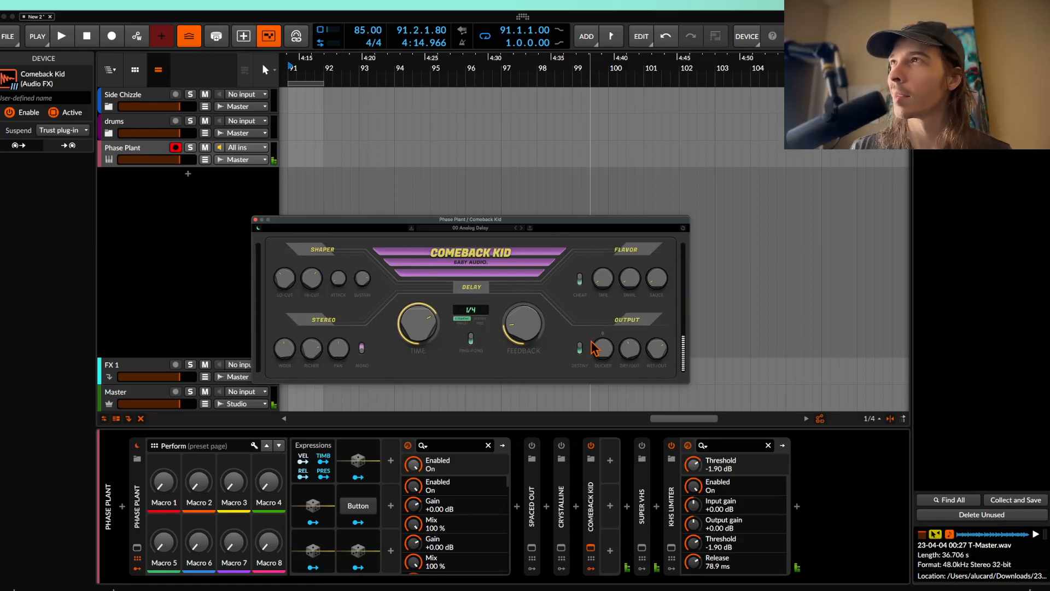
mouse_move(530, 323)
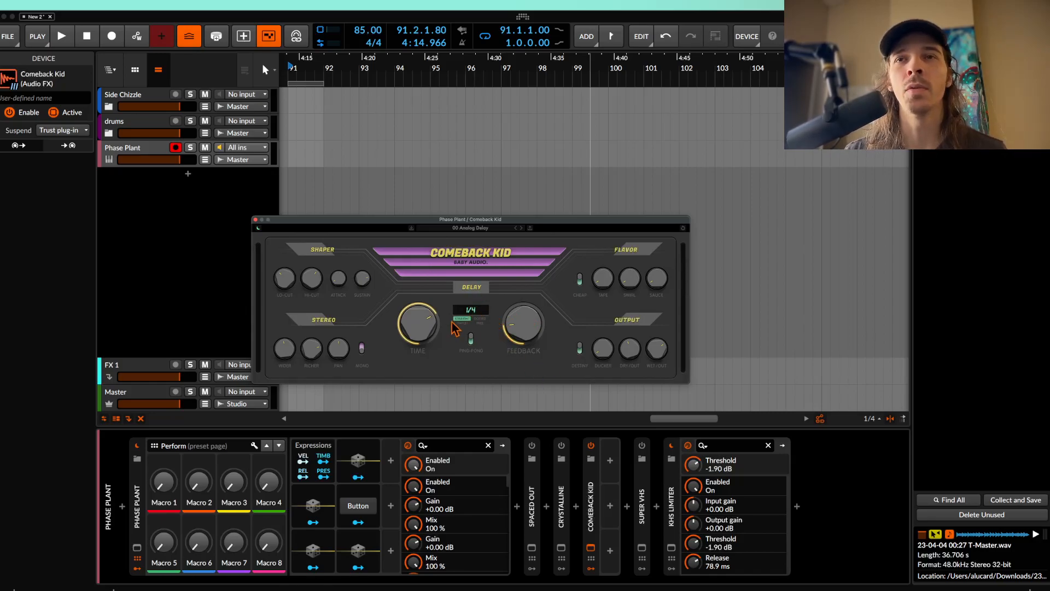
Replace the Granular generator's sample in Phase Plant with the Instruments sample Handpan Single Note
click(136, 547)
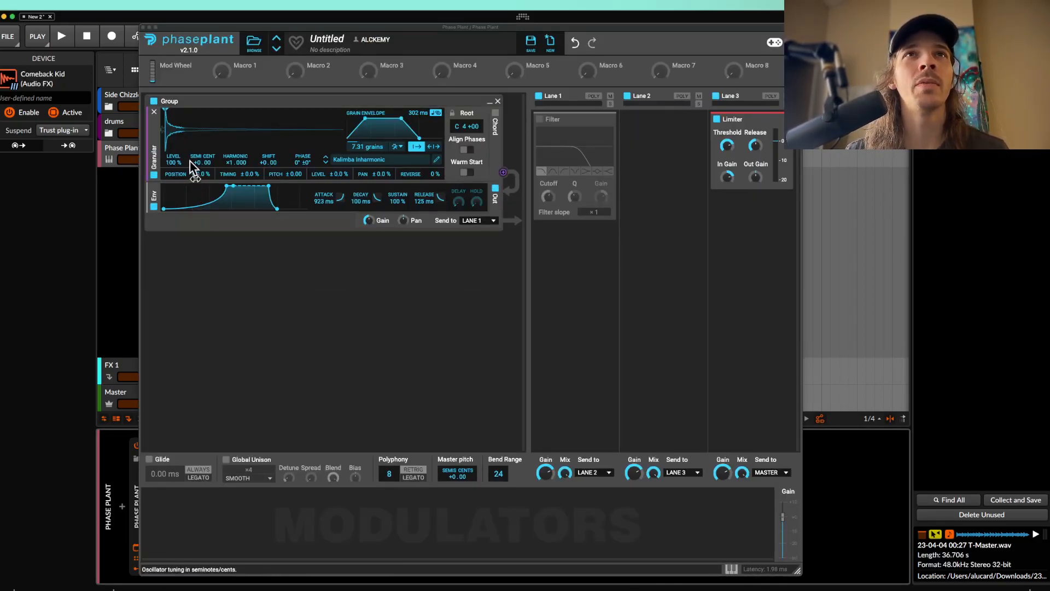
click(358, 159)
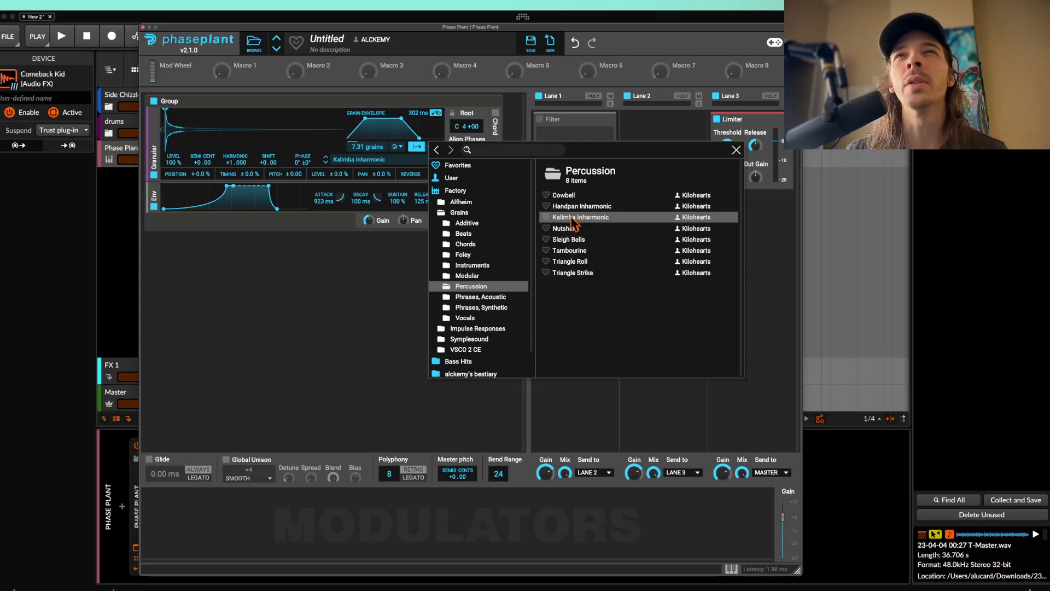
click(487, 268)
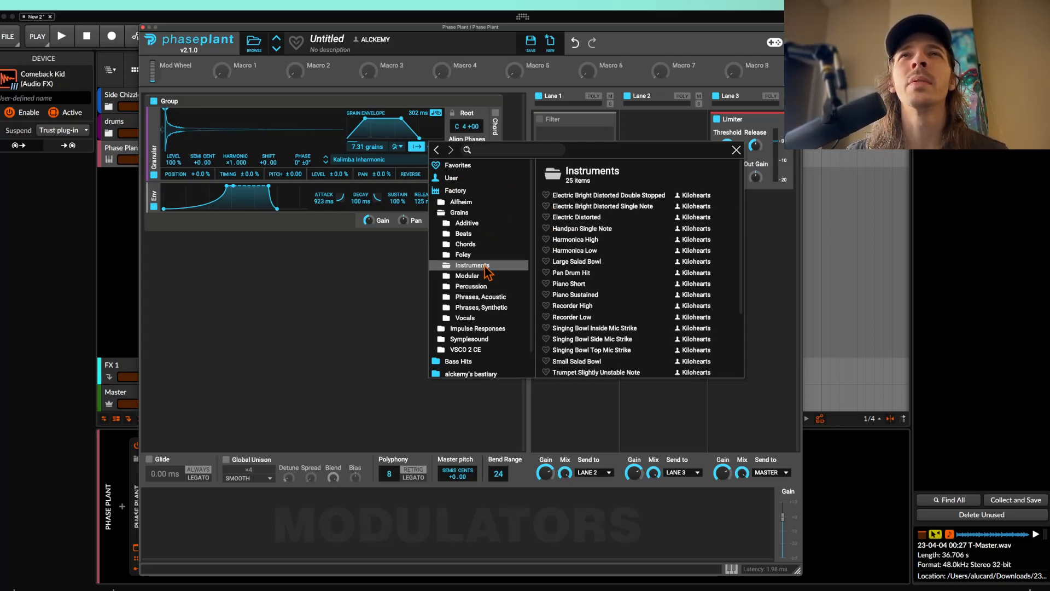
double_click(593, 230)
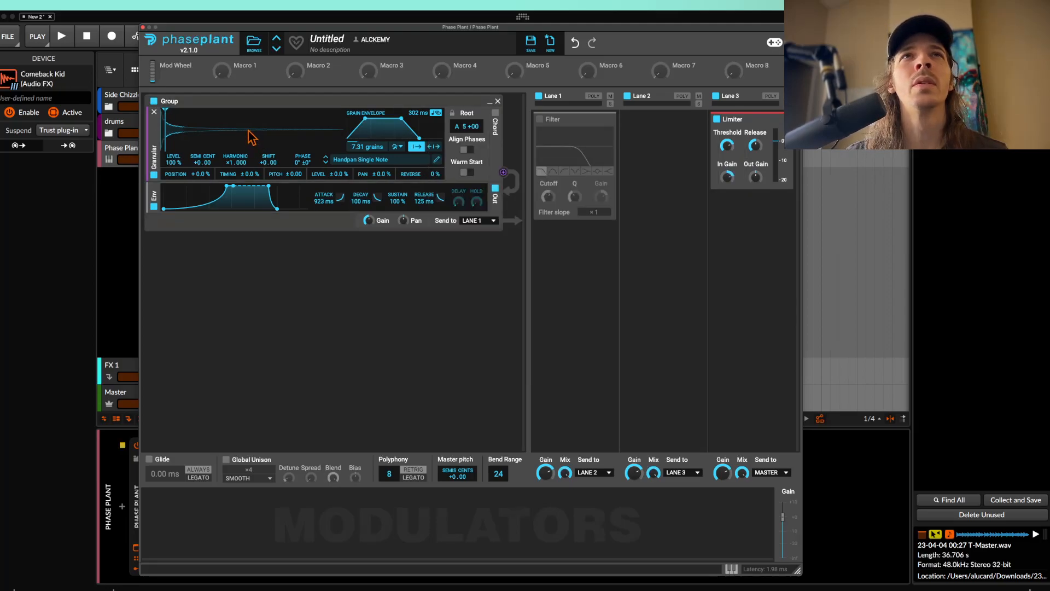
Set Phase Plant's envelope to 0 ms attack and 279 ms decay, with 1.89 grains and 48% position randomness, and close the synth
drag(234, 186, 197, 186)
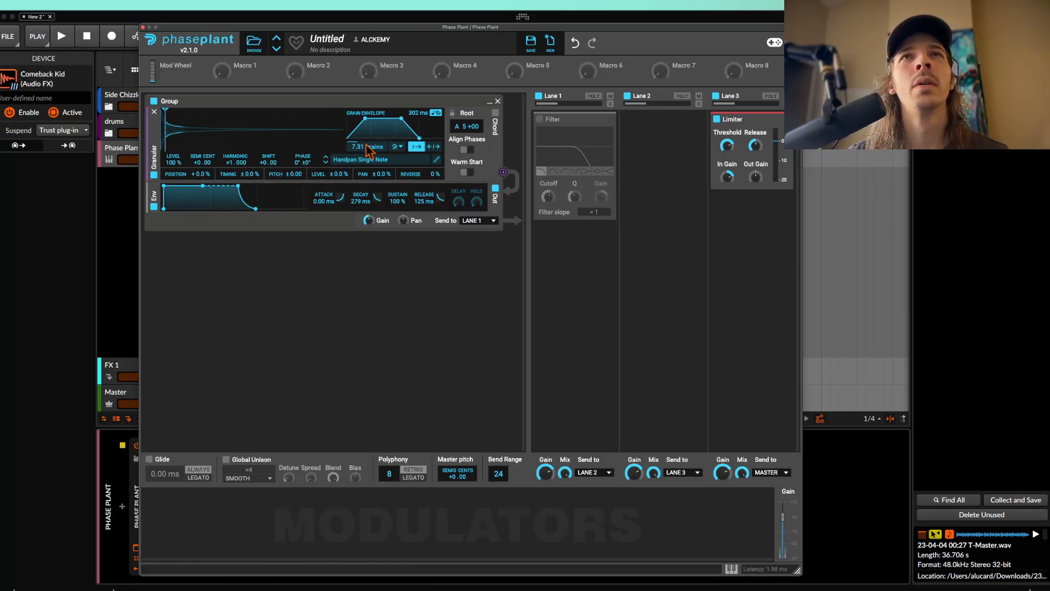
drag(365, 147, 365, 160)
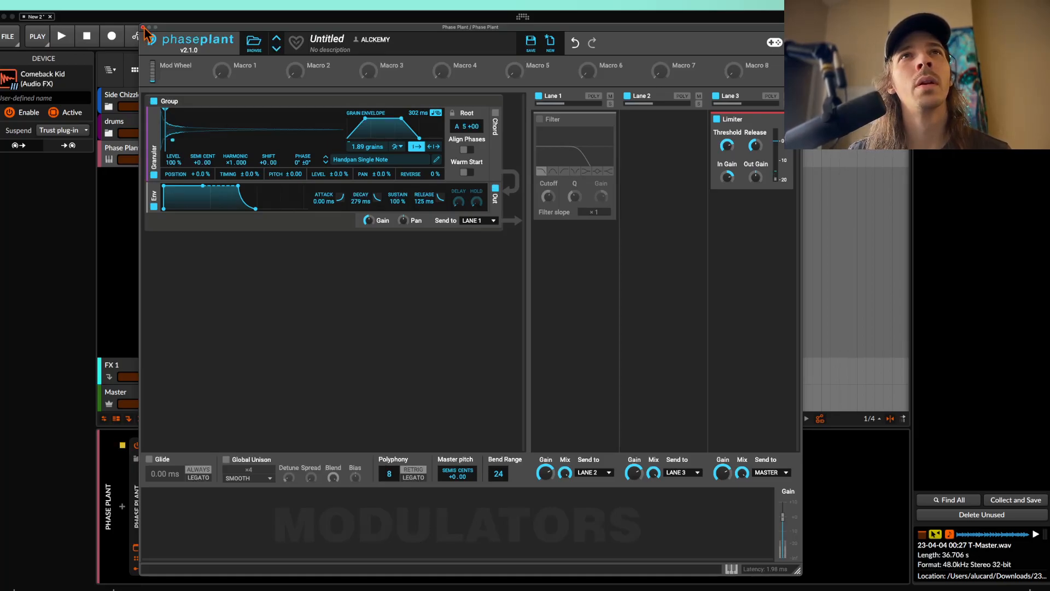
drag(200, 174, 200, 155)
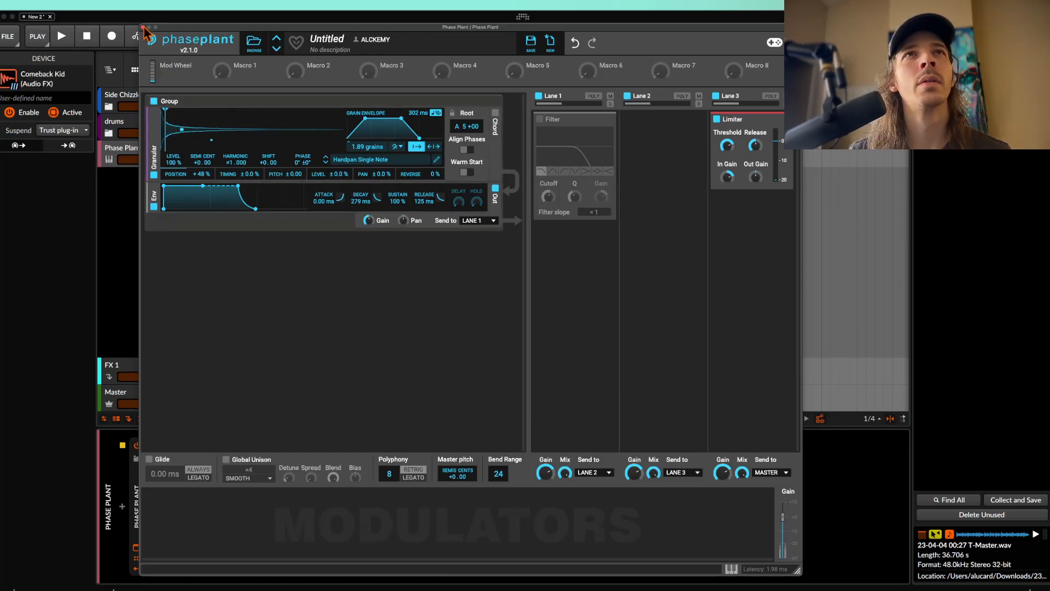
click(142, 27)
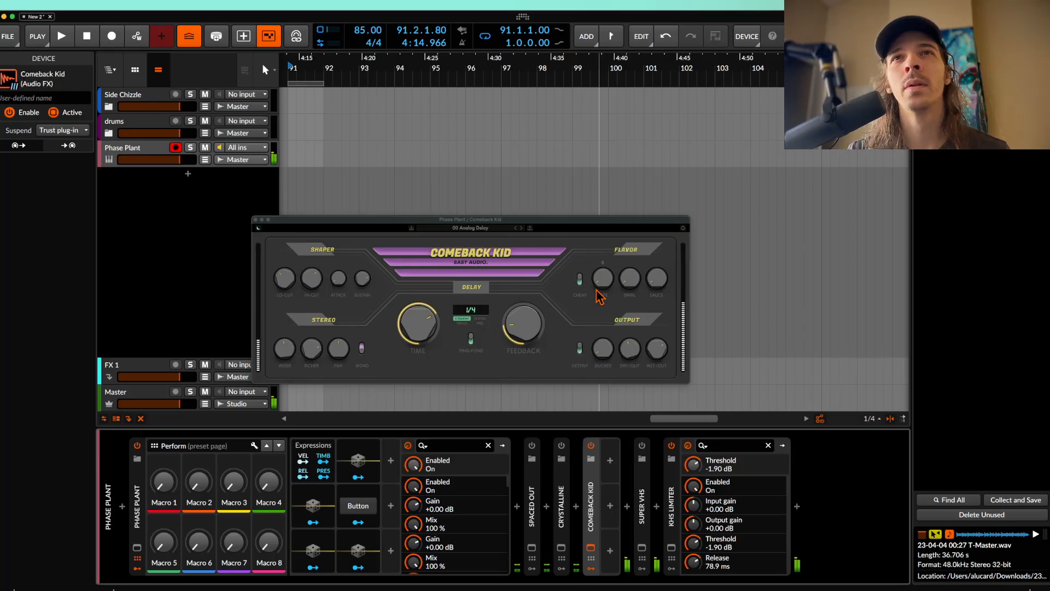
Set Comeback Kid's delay Time to 1/8 and raise Feedback above the halfway point
click(517, 299)
drag(433, 334, 429, 348)
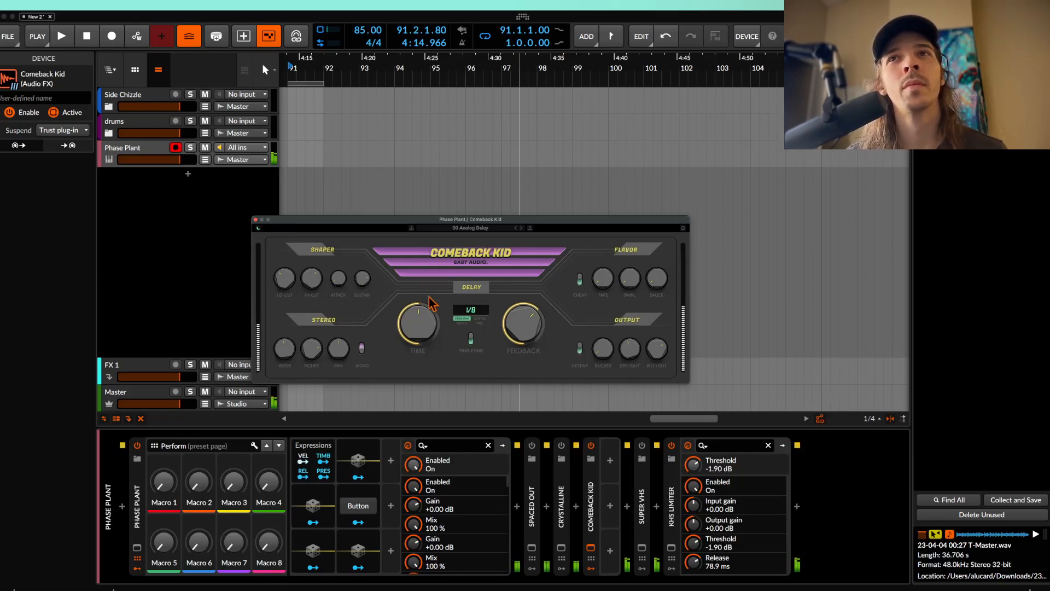
click(660, 189)
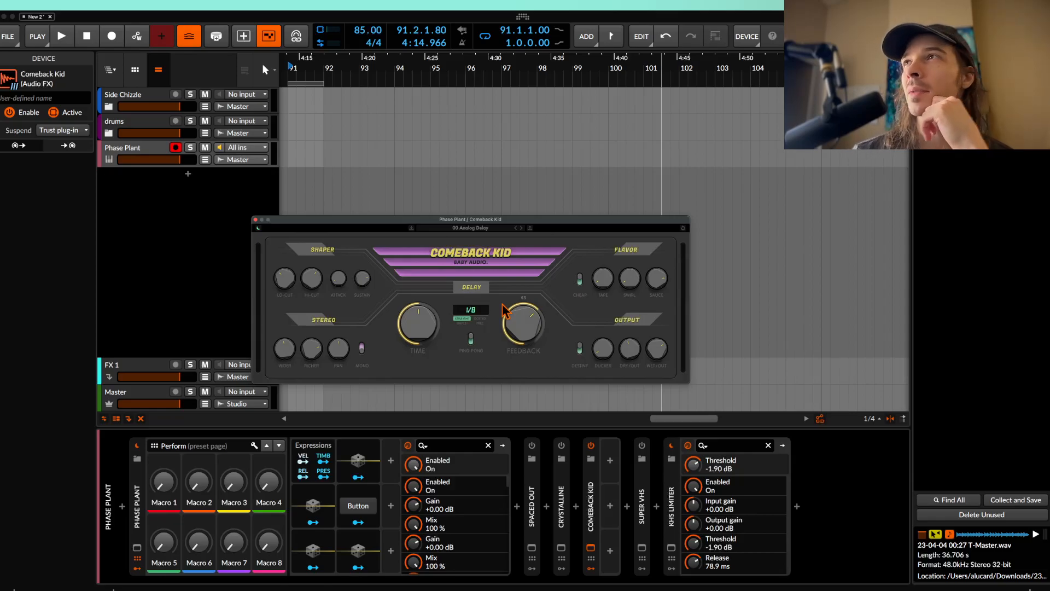
Close and disable Comeback Kid, and enable Super VHS with its plug-in window open
click(255, 219)
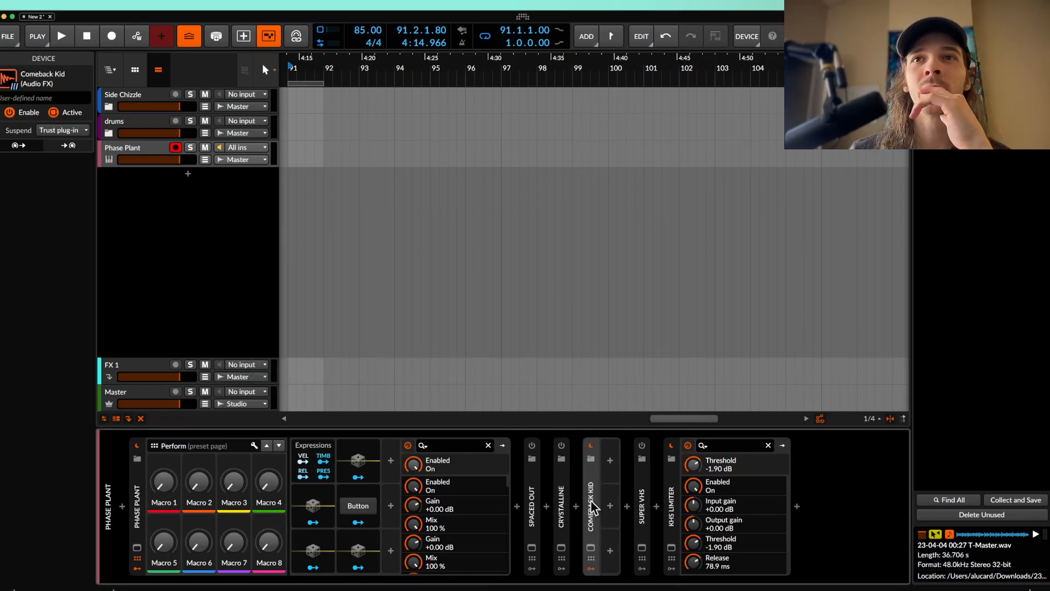
click(640, 498)
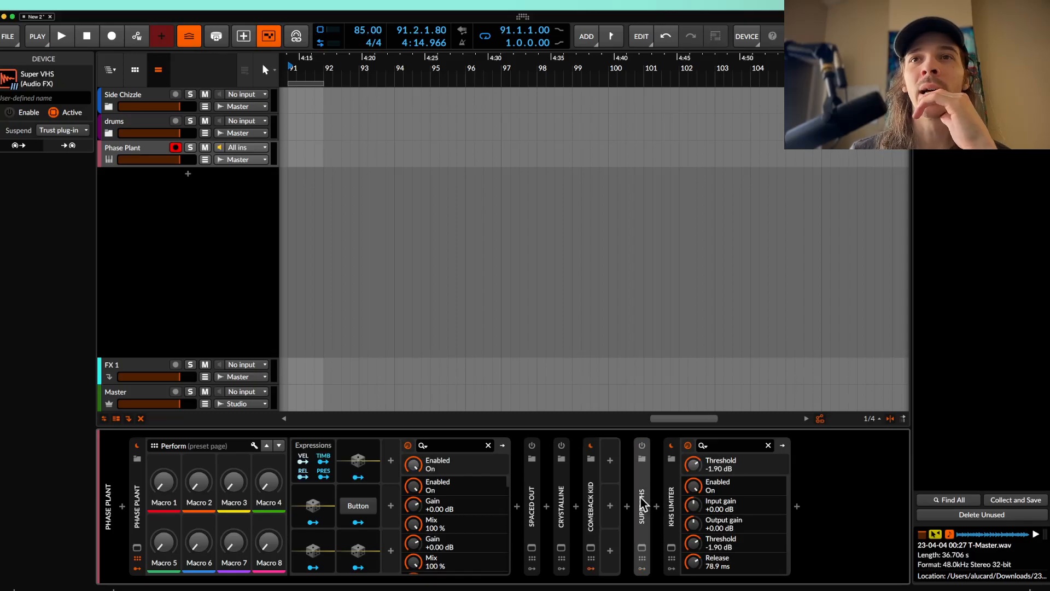
click(595, 495)
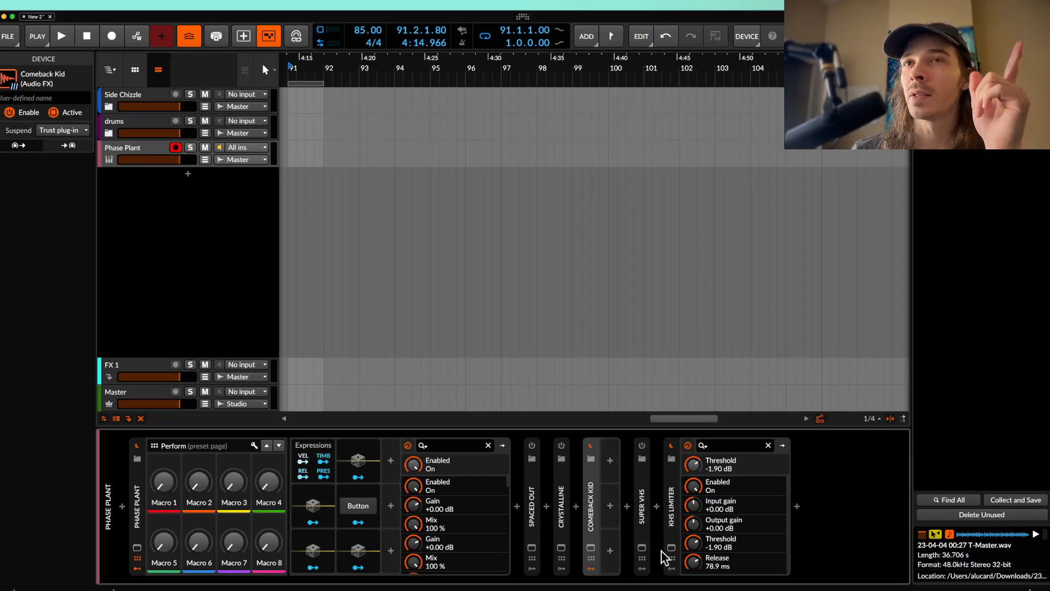
click(591, 446)
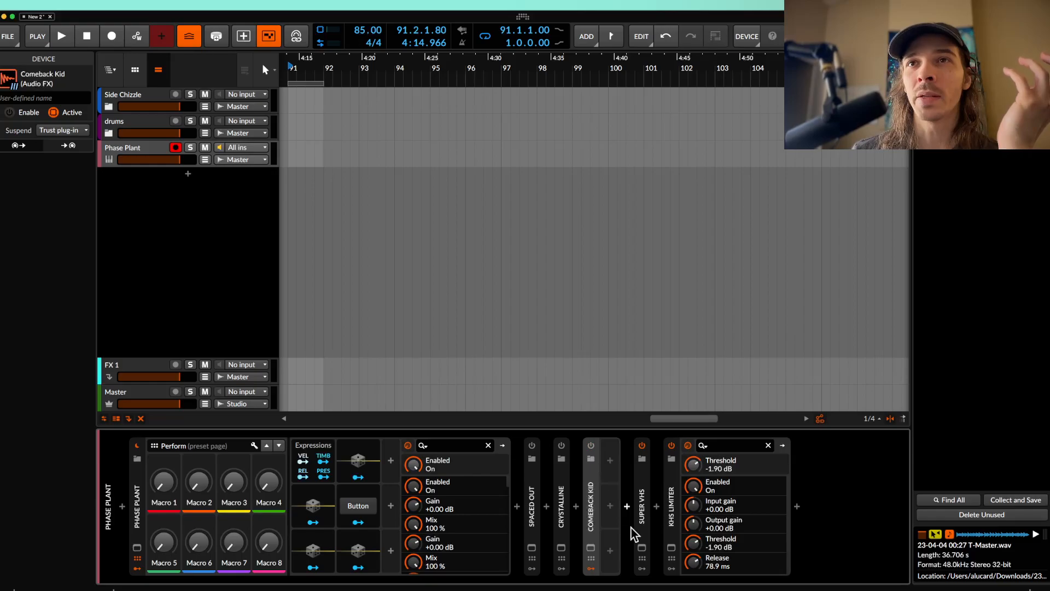
click(642, 547)
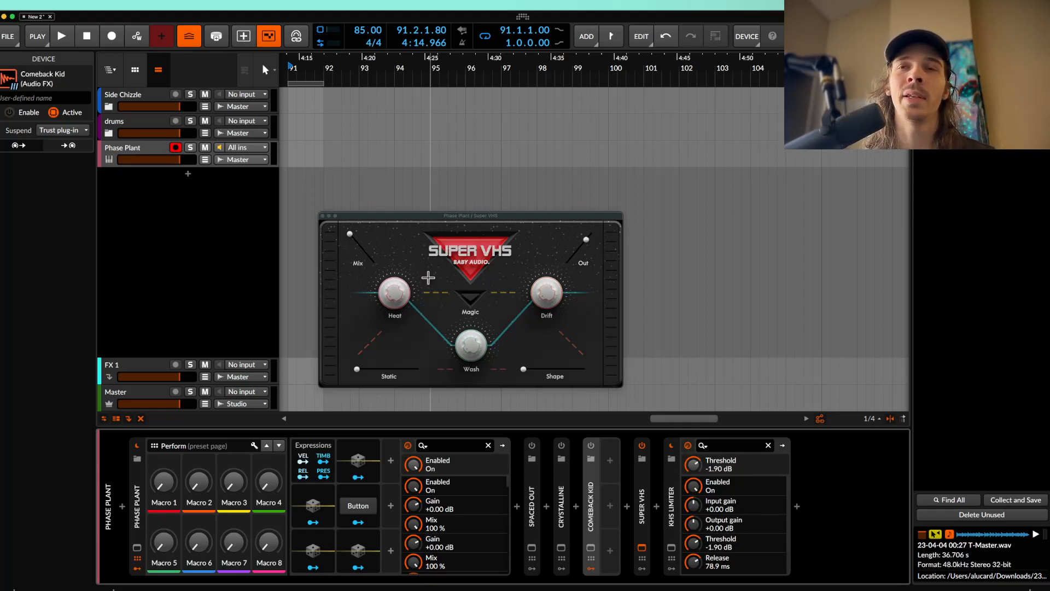
Sweep the Heat control upward in Super VHS
click(395, 289)
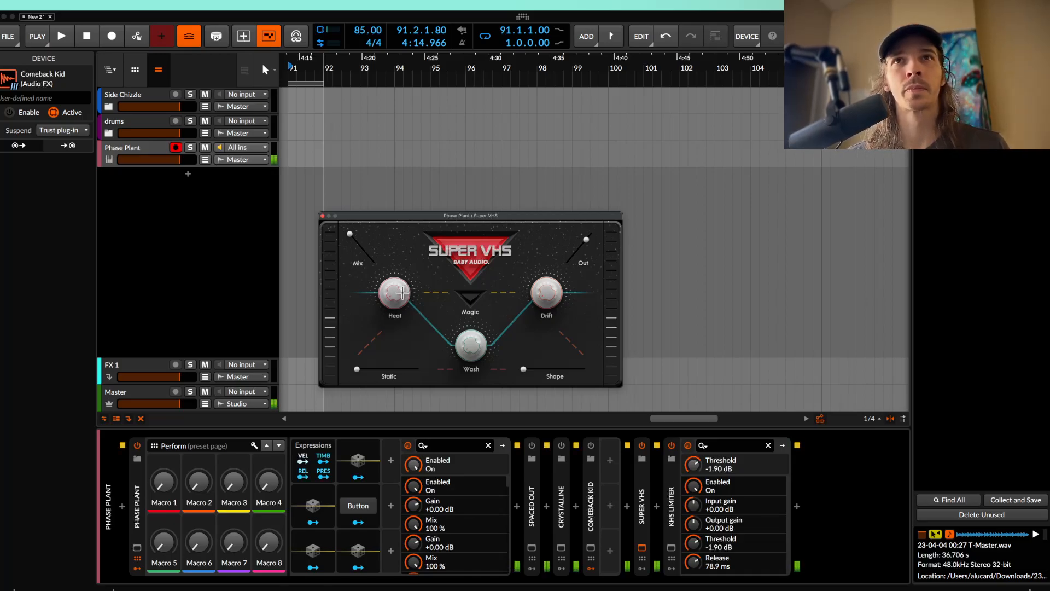
drag(391, 273, 388, 239)
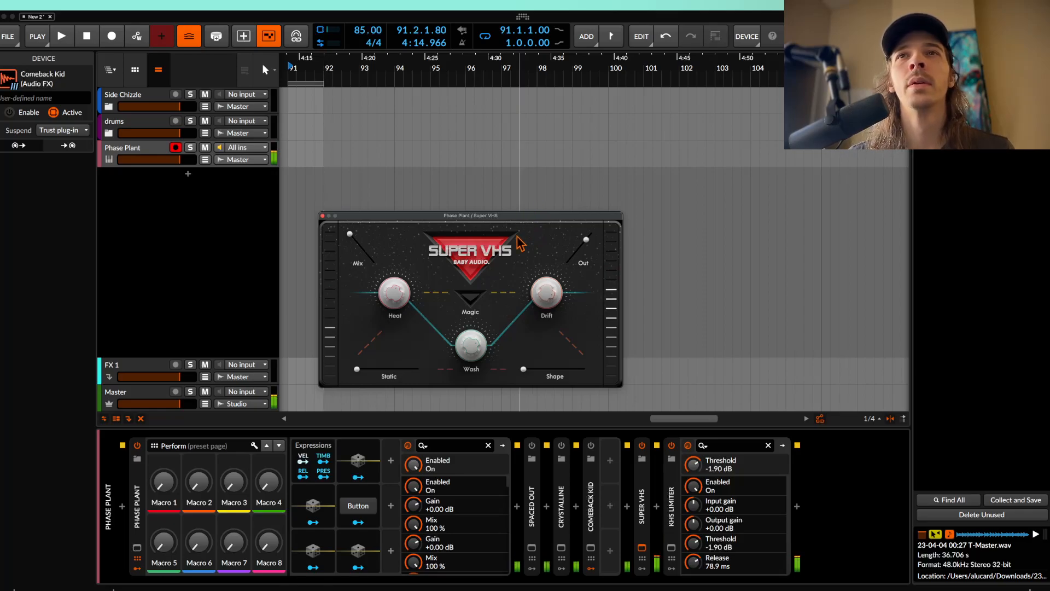
Try raised Shape and Static settings in Super VHS and return both to minimum
drag(525, 374, 548, 375)
drag(357, 369, 386, 377)
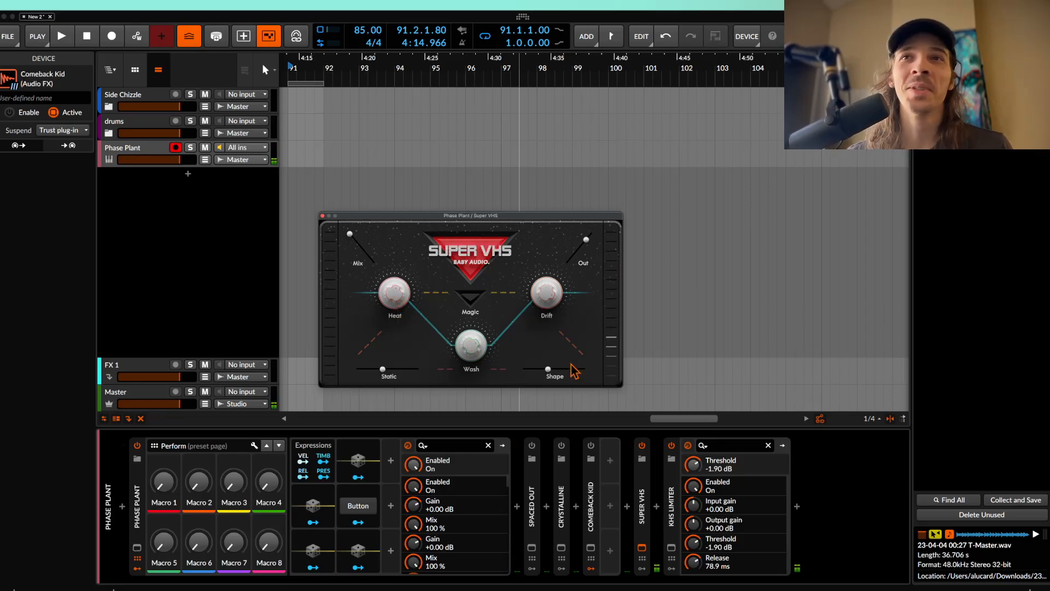
drag(547, 370, 525, 374)
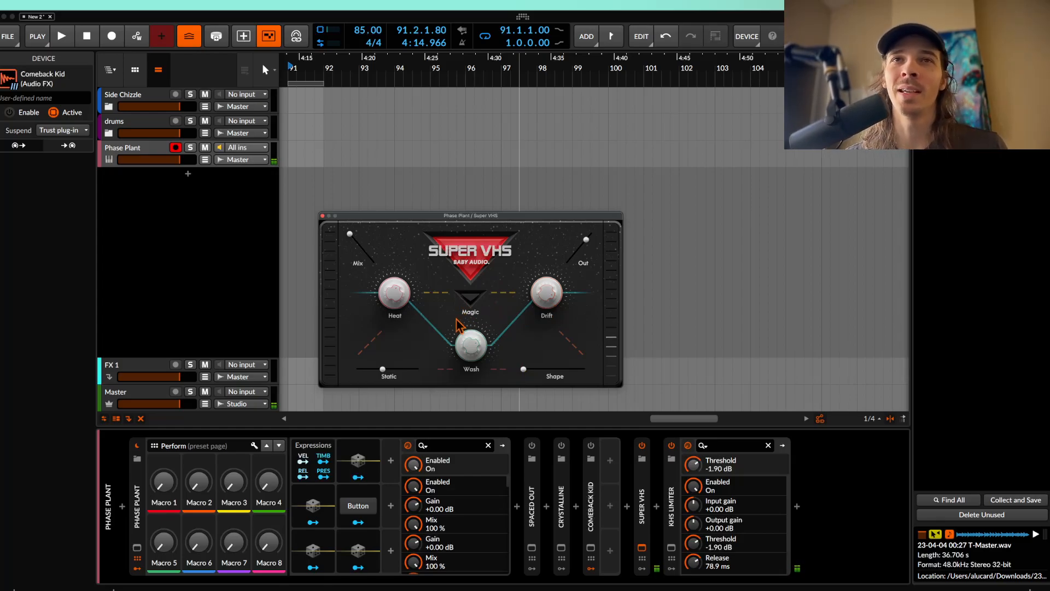
drag(387, 374, 345, 379)
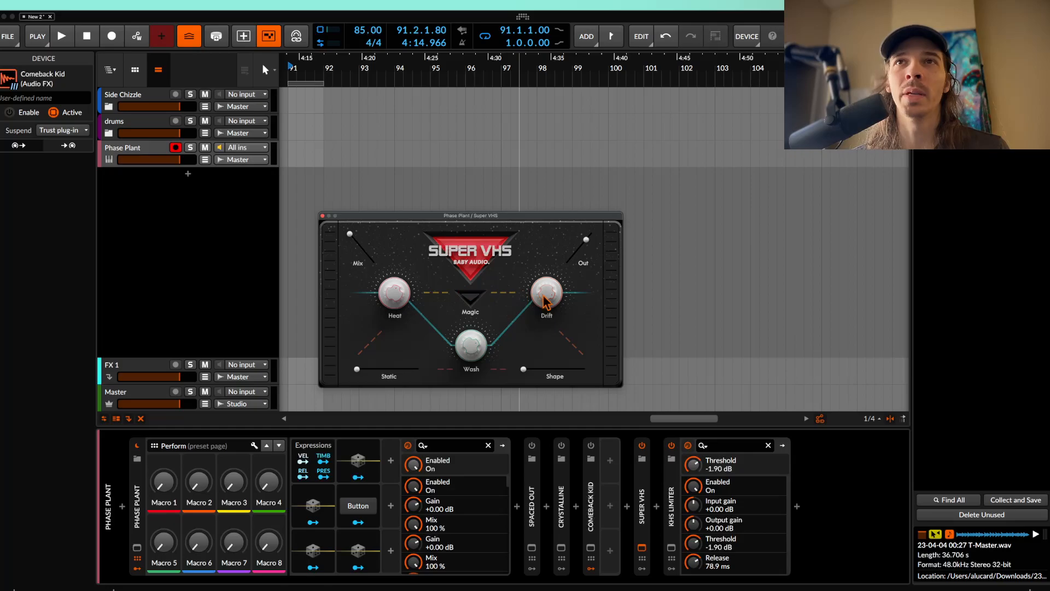
Load the DIMENSION COLLAPSE preset from the AETURNUM 6 folder into Phase Plant and toggle Super VHS's Magic on and off
click(137, 548)
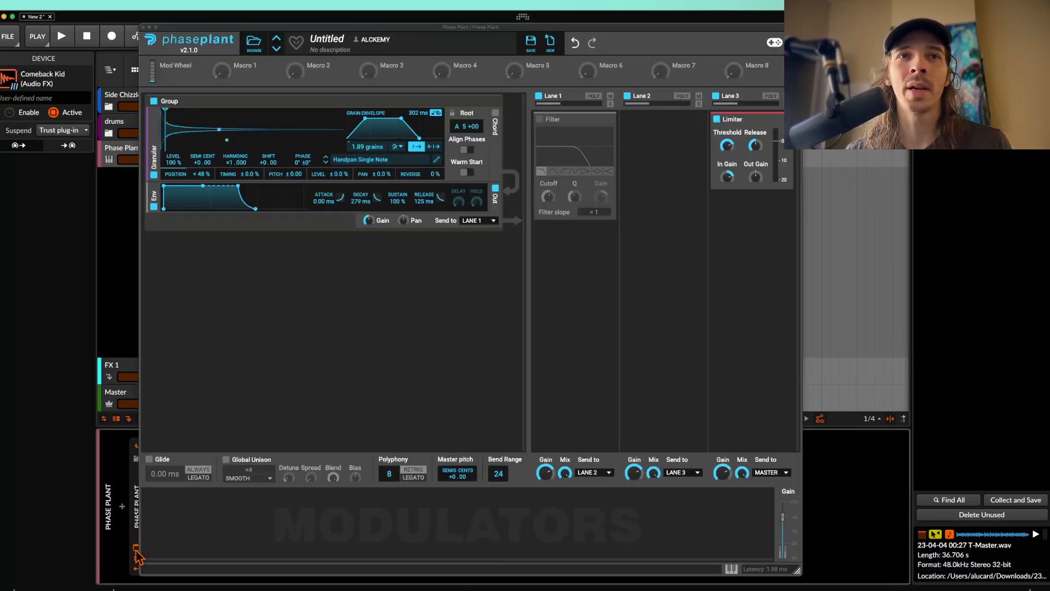
click(254, 43)
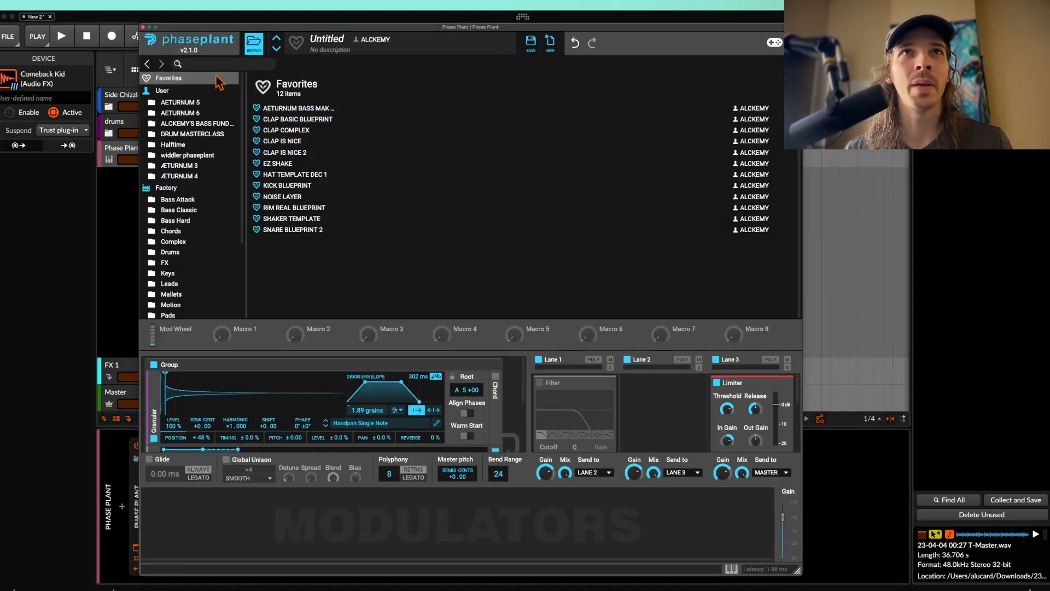
click(189, 113)
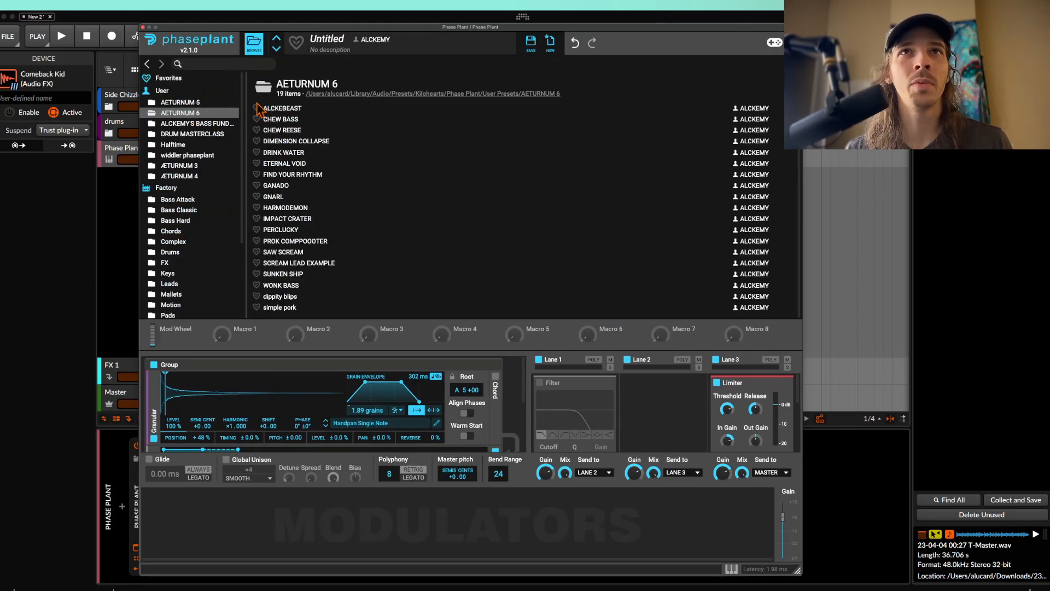
click(281, 141)
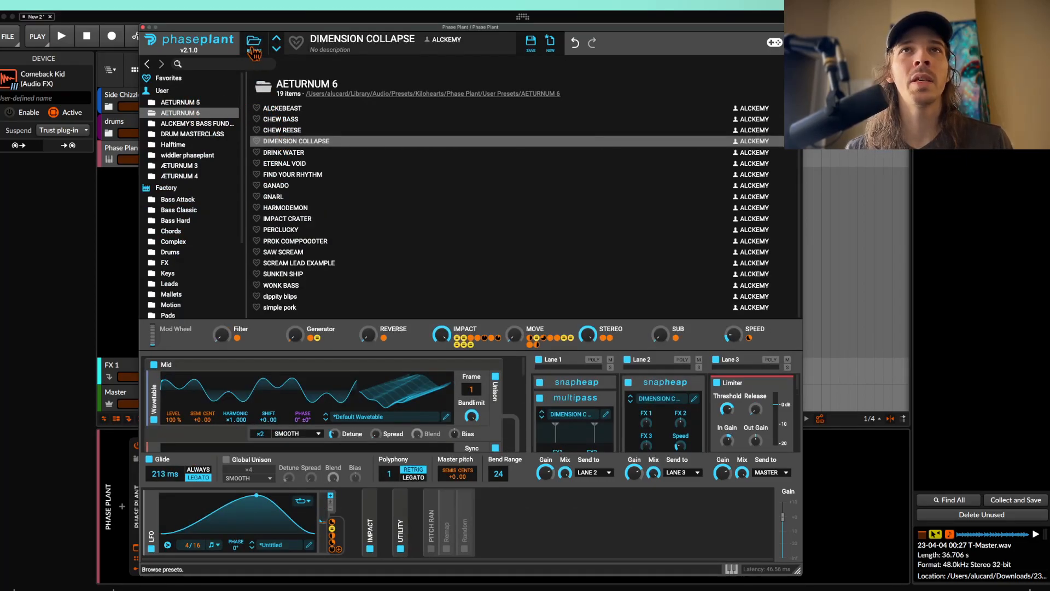
click(253, 44)
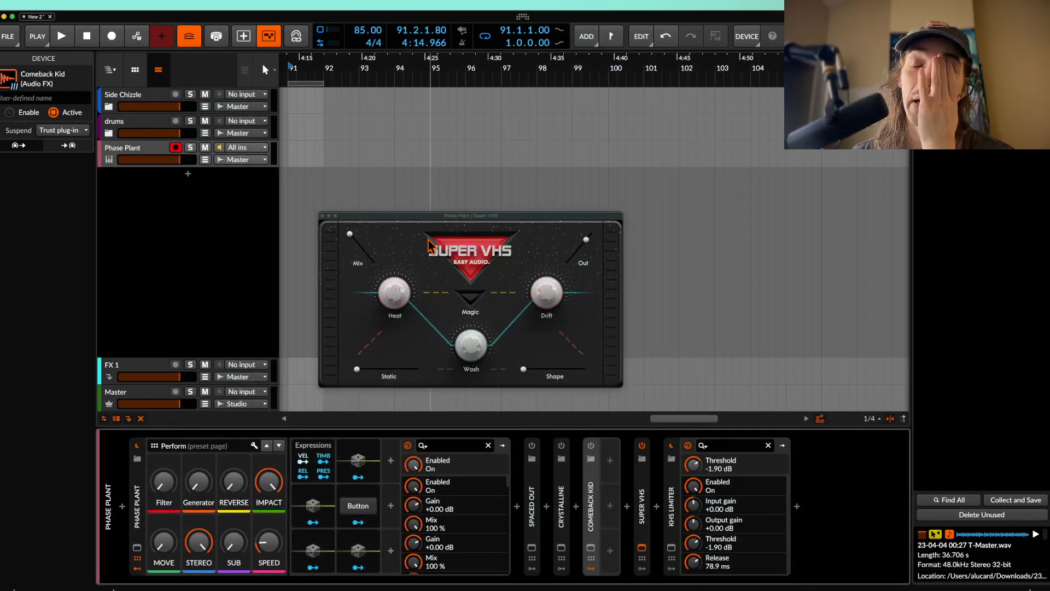
click(474, 300)
click(473, 301)
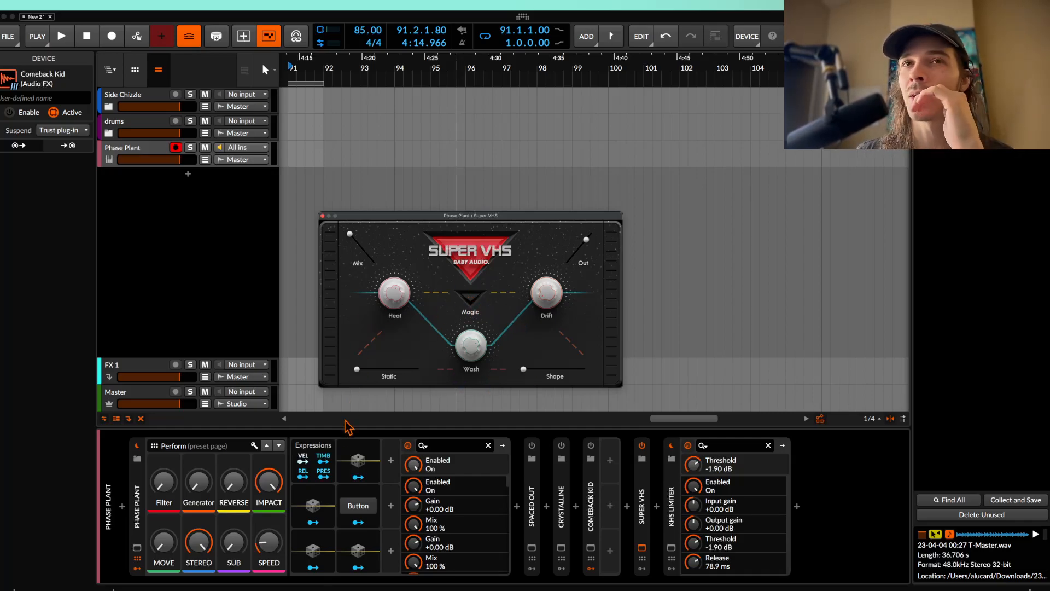
Set Phase Plant's IMPACT macro to 0 % and raise its Filter macro to maximum, trying Super VHS's Wash control in between
click(137, 548)
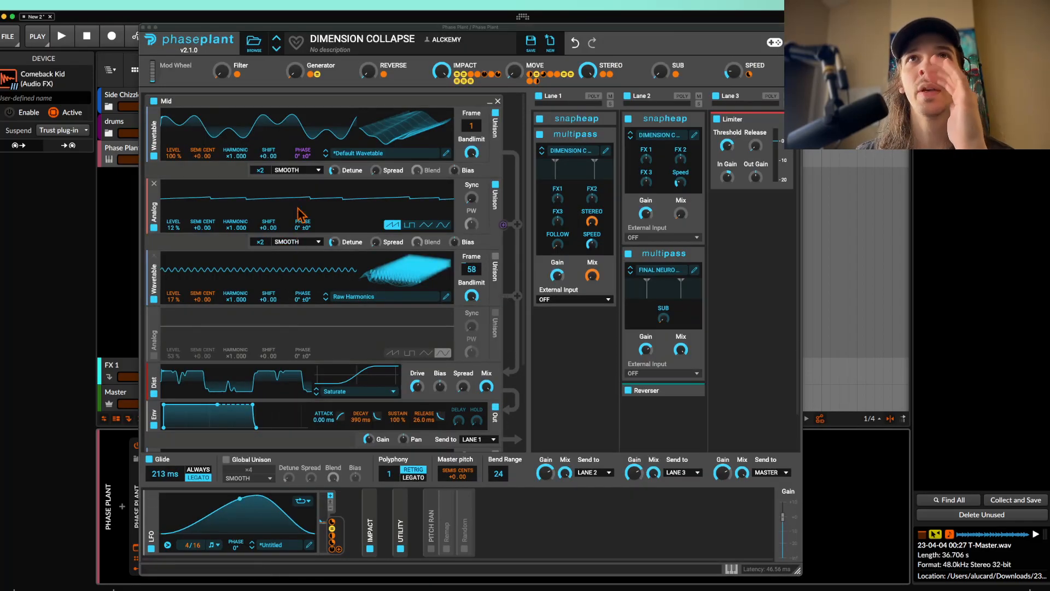
click(223, 72)
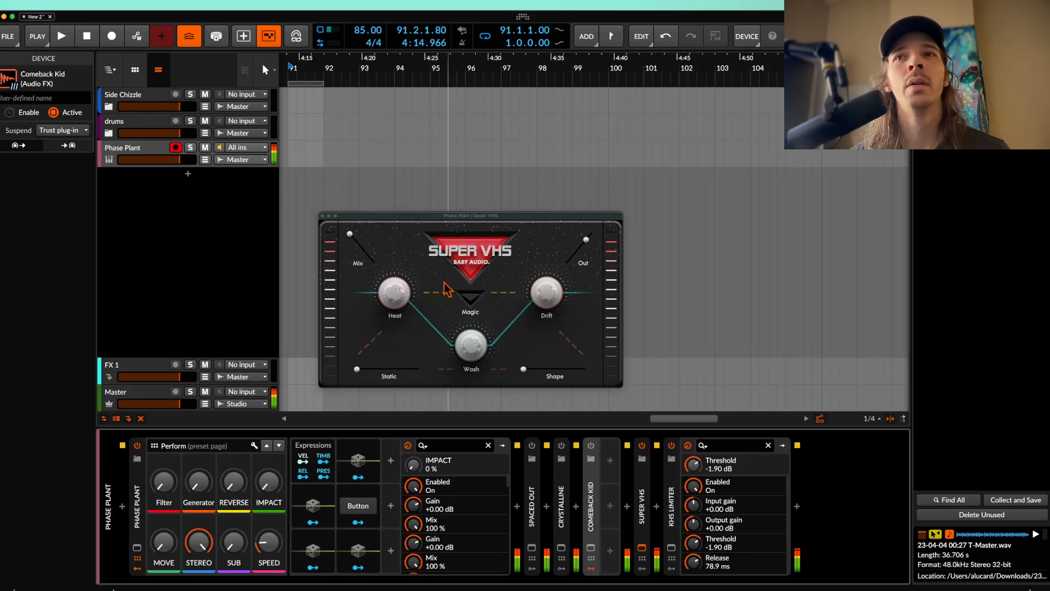
drag(469, 347, 478, 442)
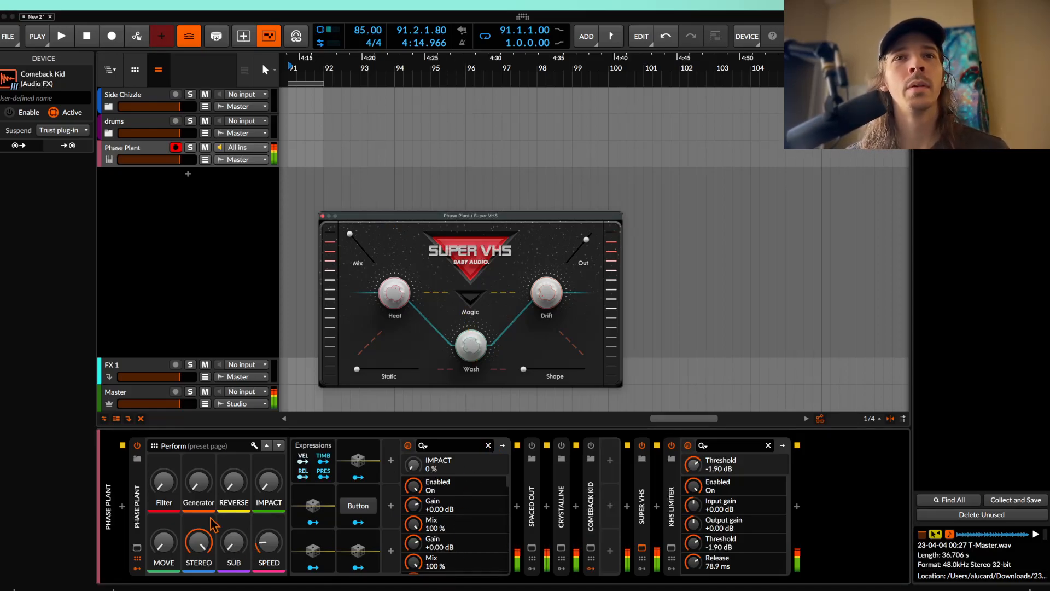
click(169, 484)
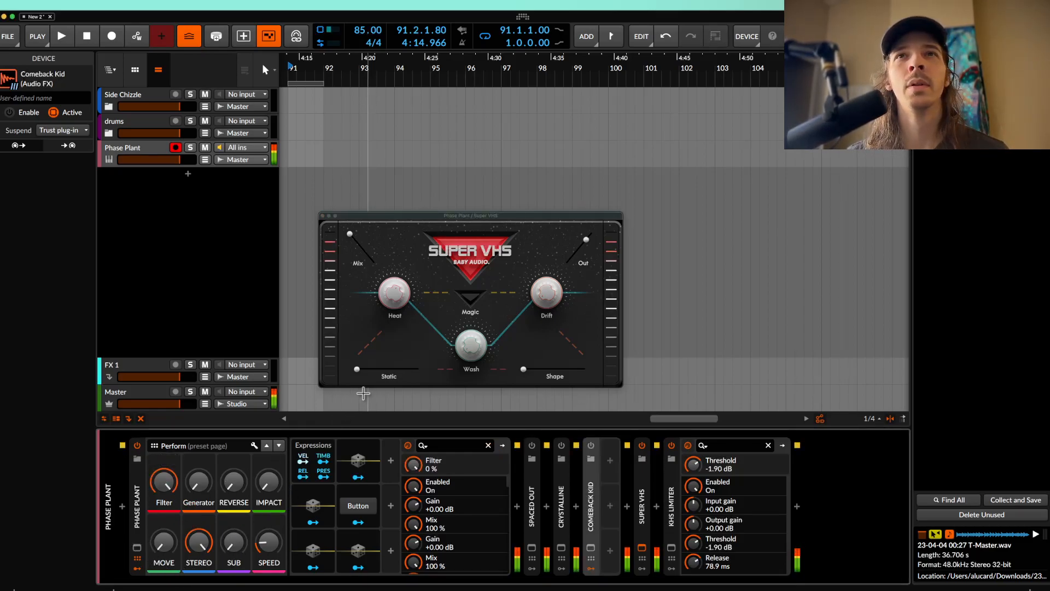
Inspect the kHs Limiter's settings in its plug-in window and close the window
click(499, 376)
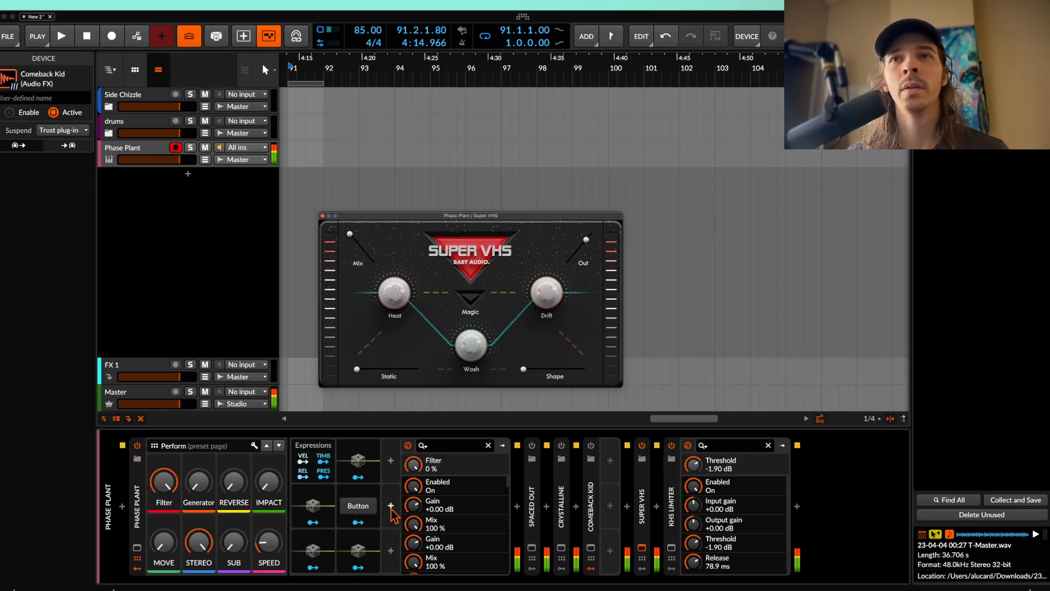
click(670, 546)
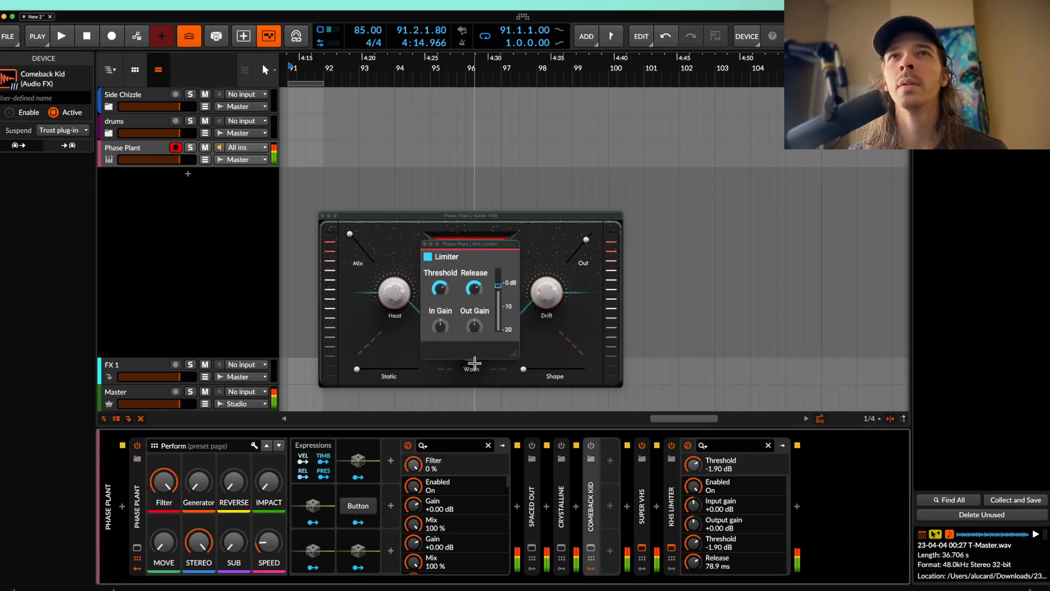
click(425, 244)
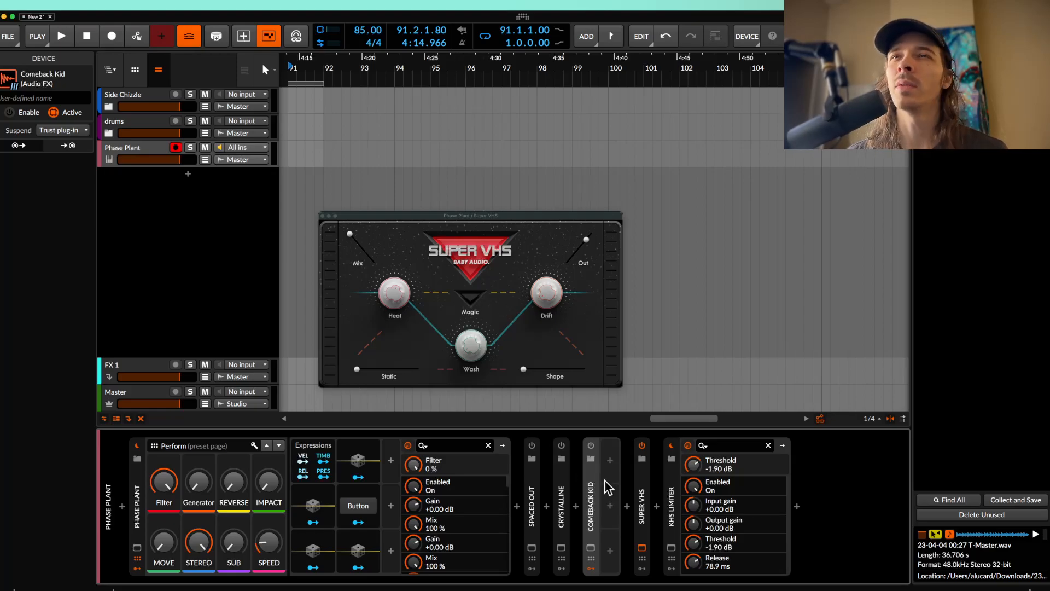
Insert a Multiband FX-2 container before Super VHS and move Super VHS into its HIGH band
click(627, 506)
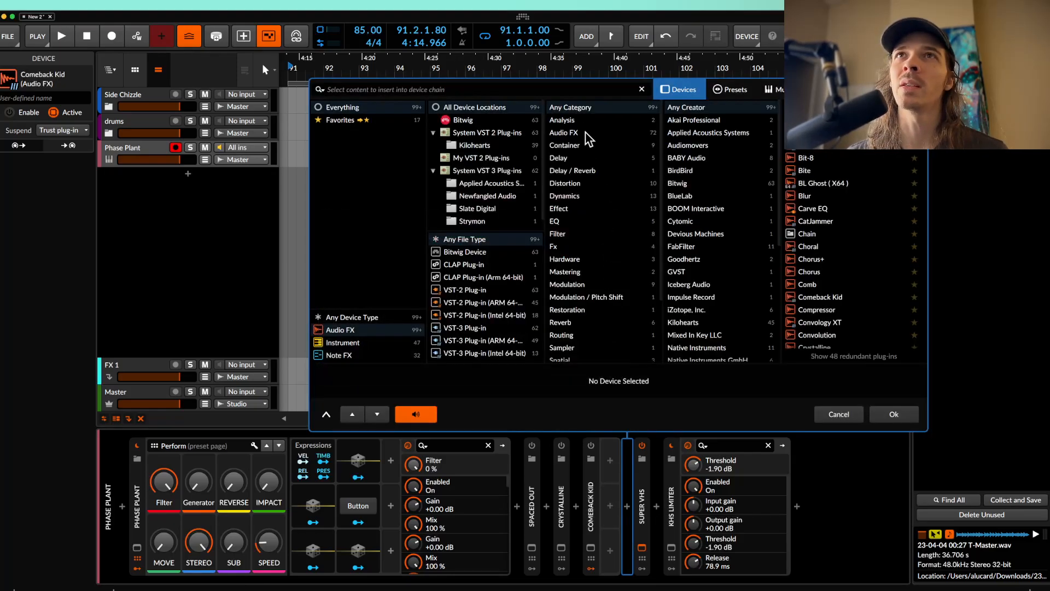
text(FX)
click(830, 159)
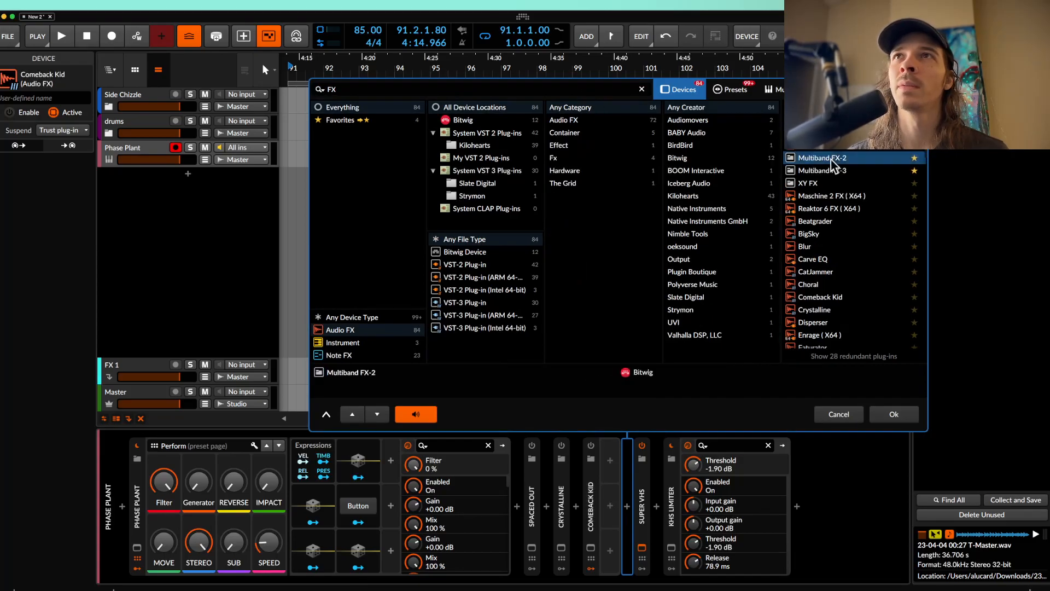
click(906, 411)
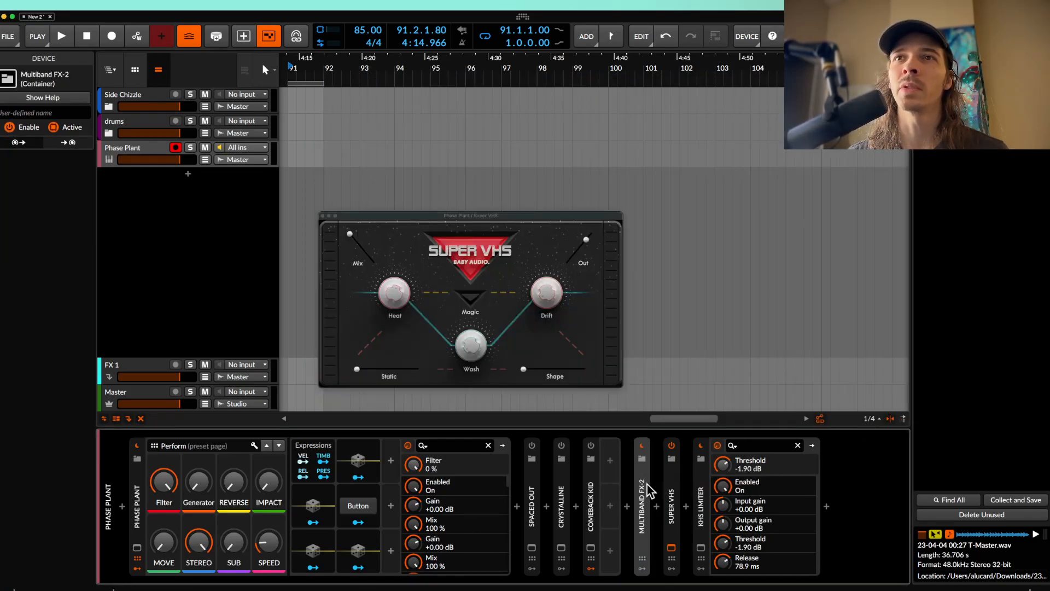
click(648, 491)
drag(730, 494, 700, 457)
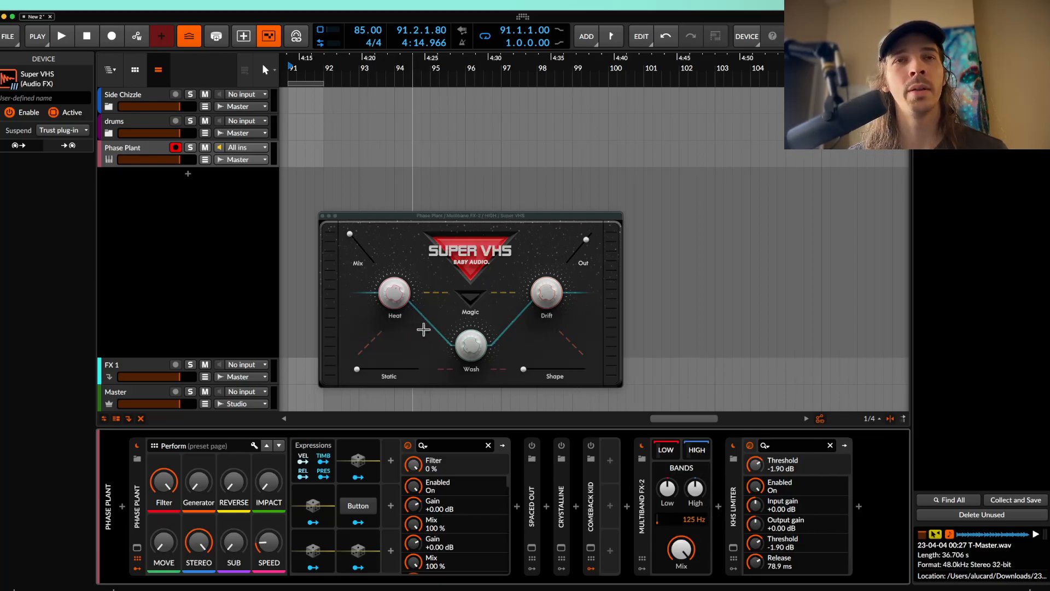
Enable Magic in Super VHS and display Phase Plant's on-screen keyboard
click(470, 298)
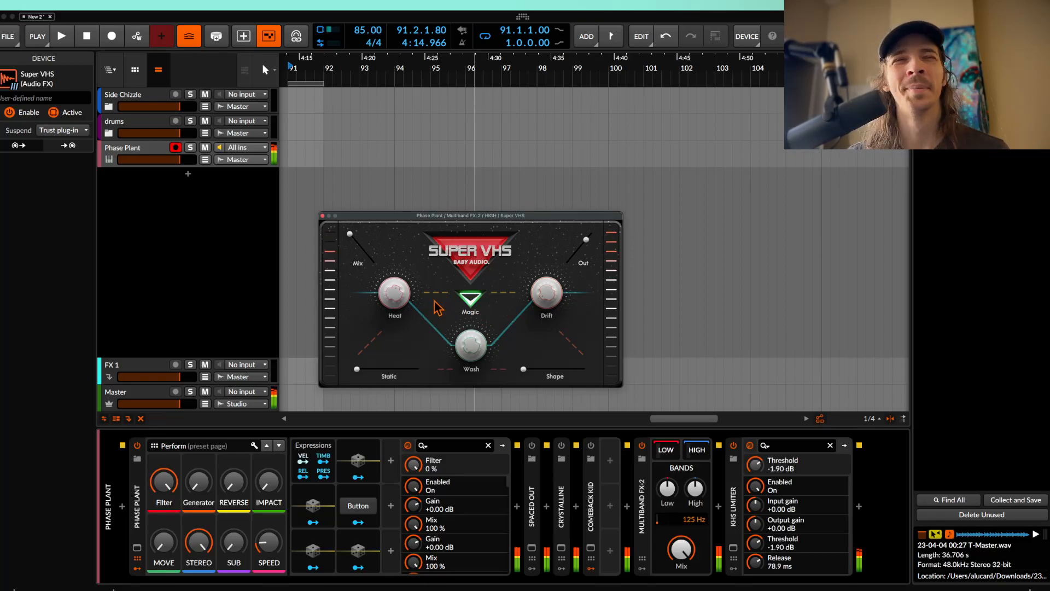
click(143, 551)
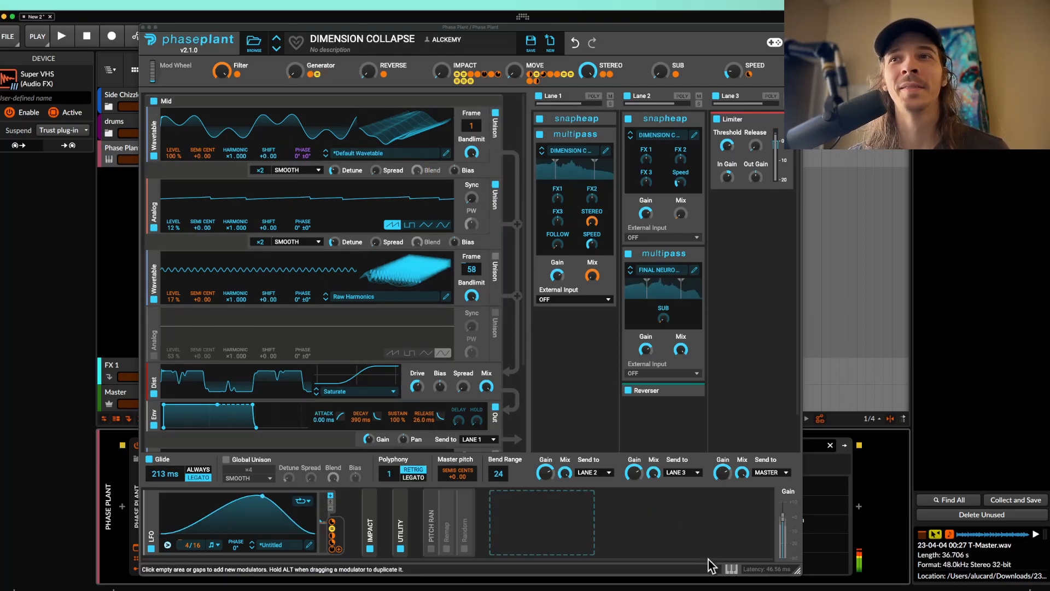
click(732, 569)
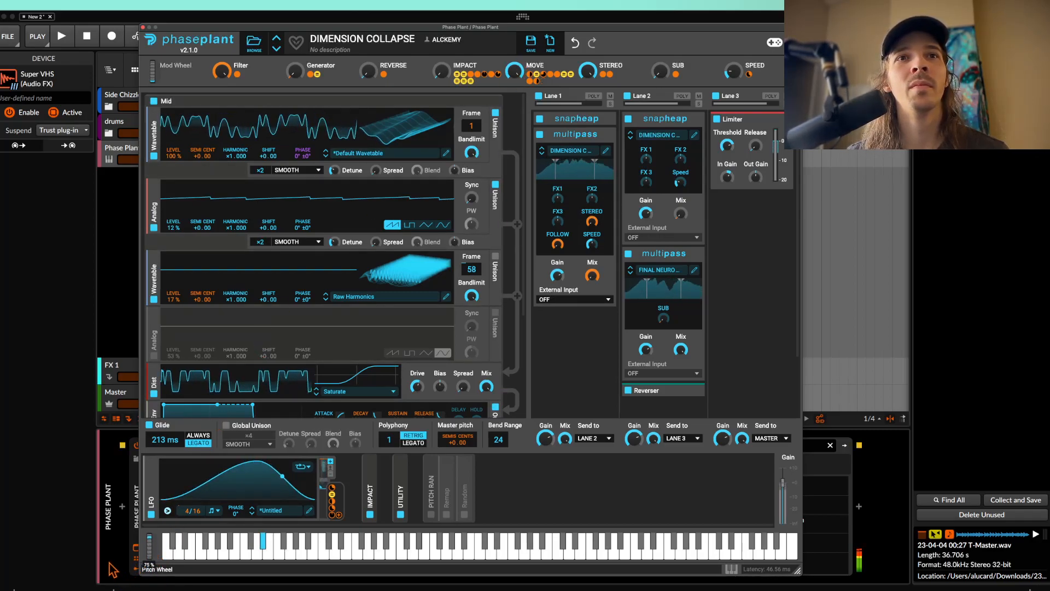
Load the DRINK WATER preset into Phase Plant, raise its MOVE macro to 100 %, and close the synth window
click(254, 43)
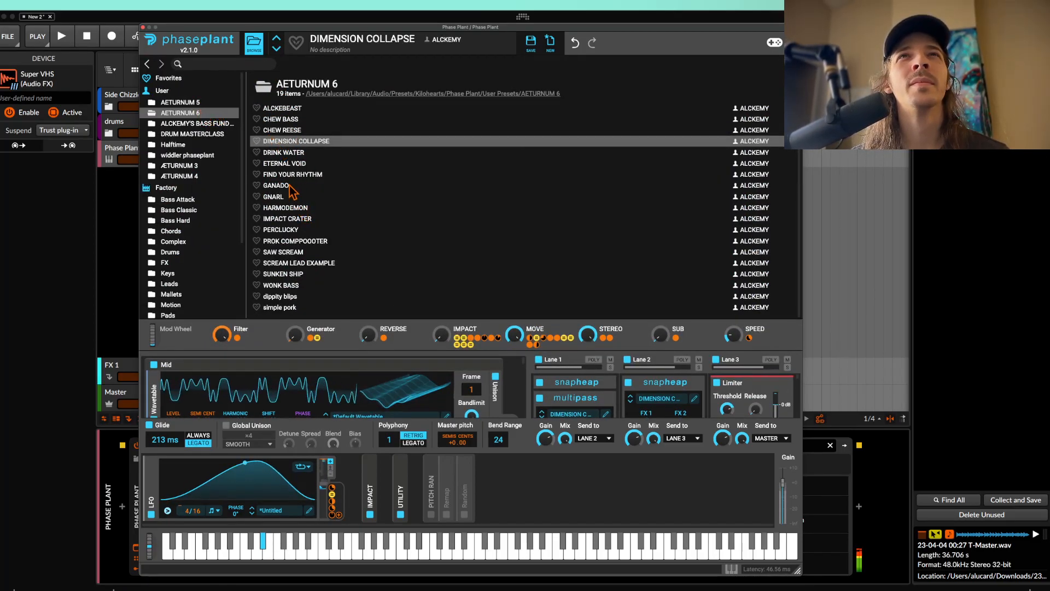
click(282, 153)
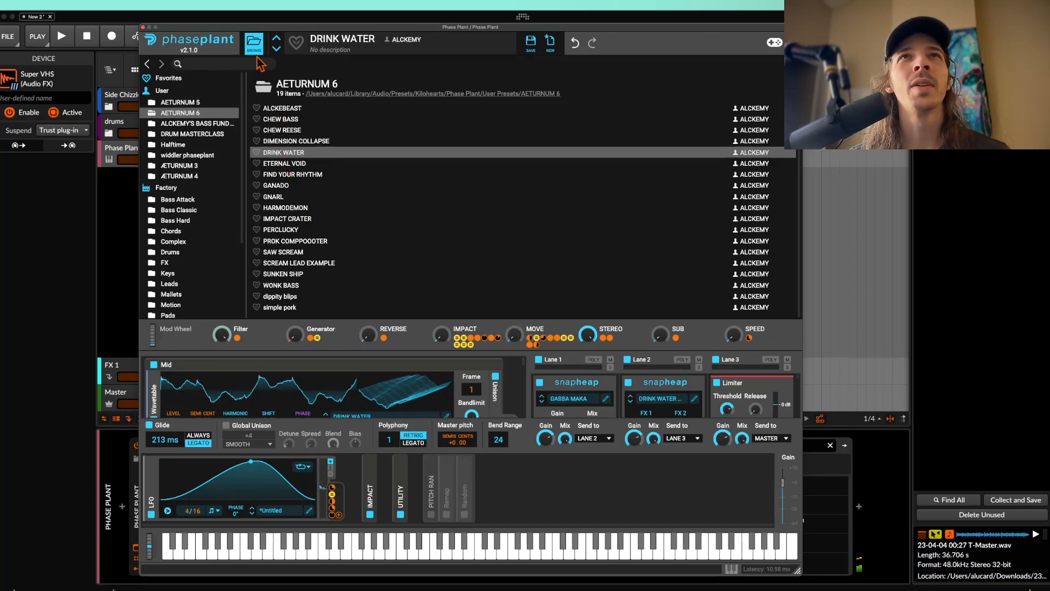
click(255, 45)
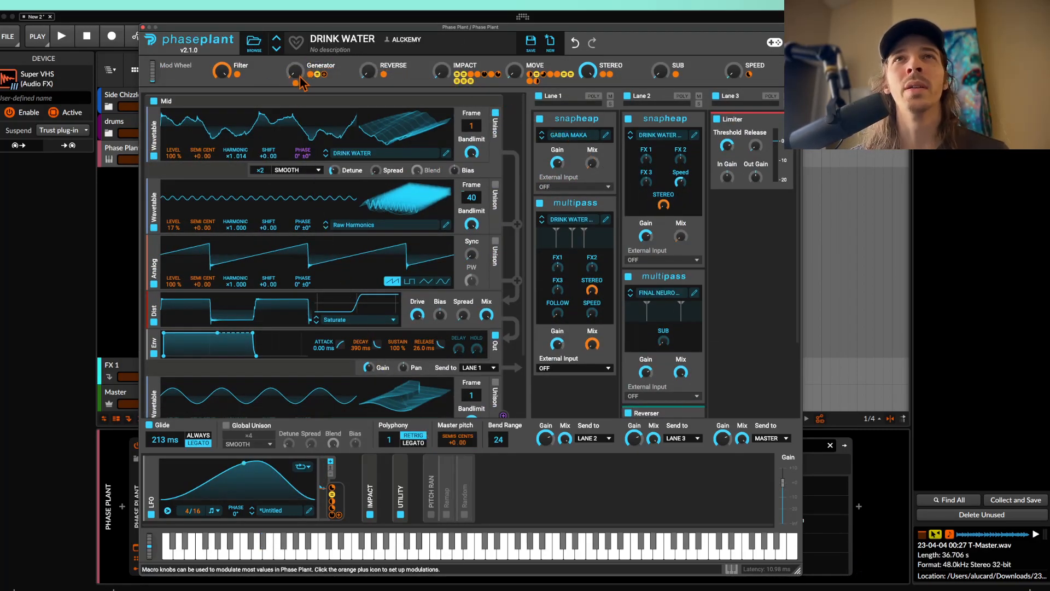
drag(514, 71, 514, 17)
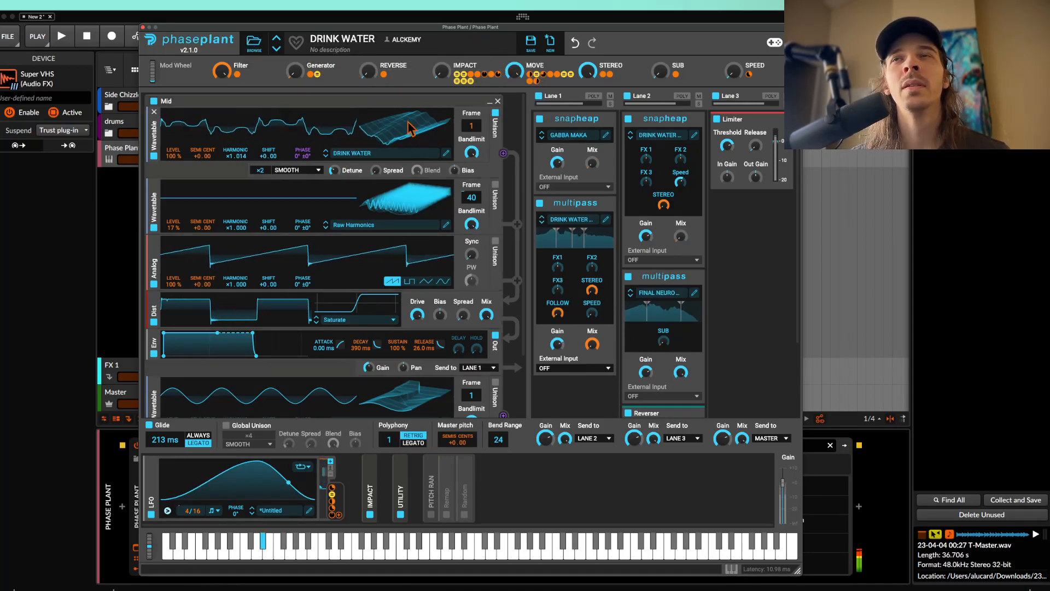
click(142, 27)
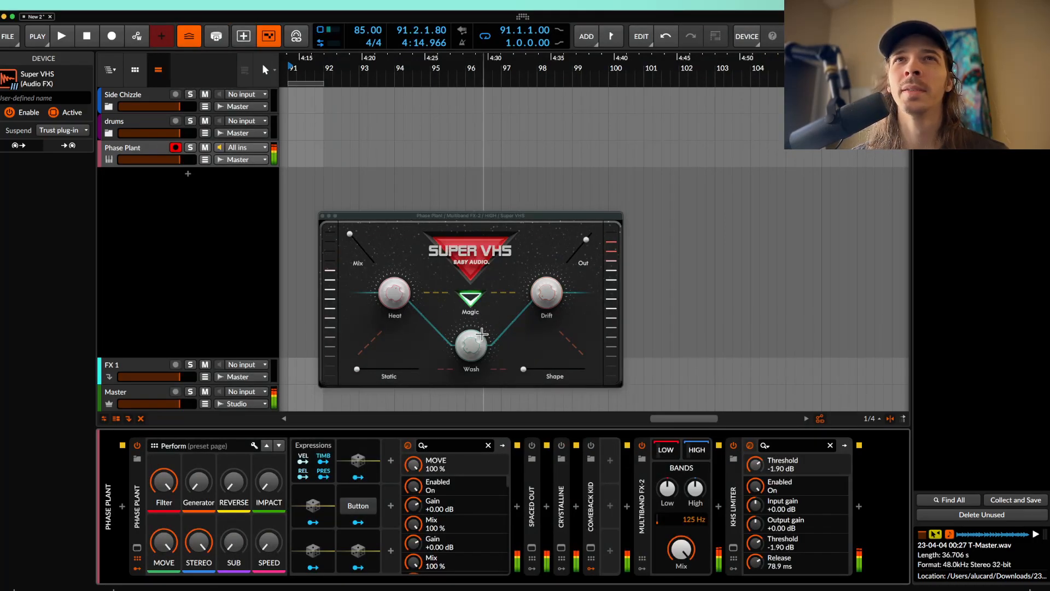
Sweep the Heat control in Super VHS and lower Phase Plant's MOVE macro to minimum
drag(394, 293, 393, 375)
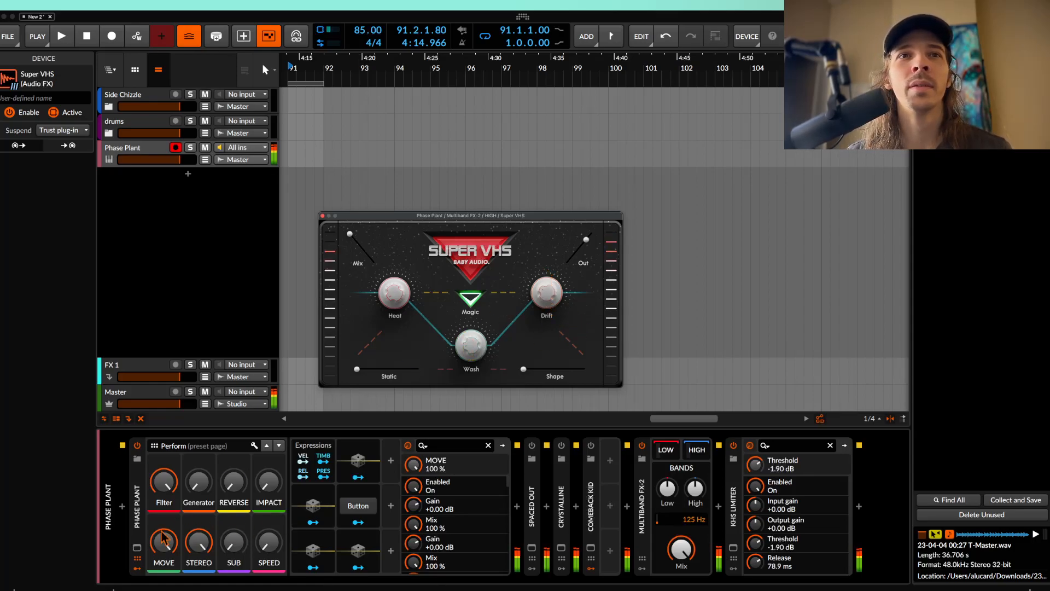
click(136, 548)
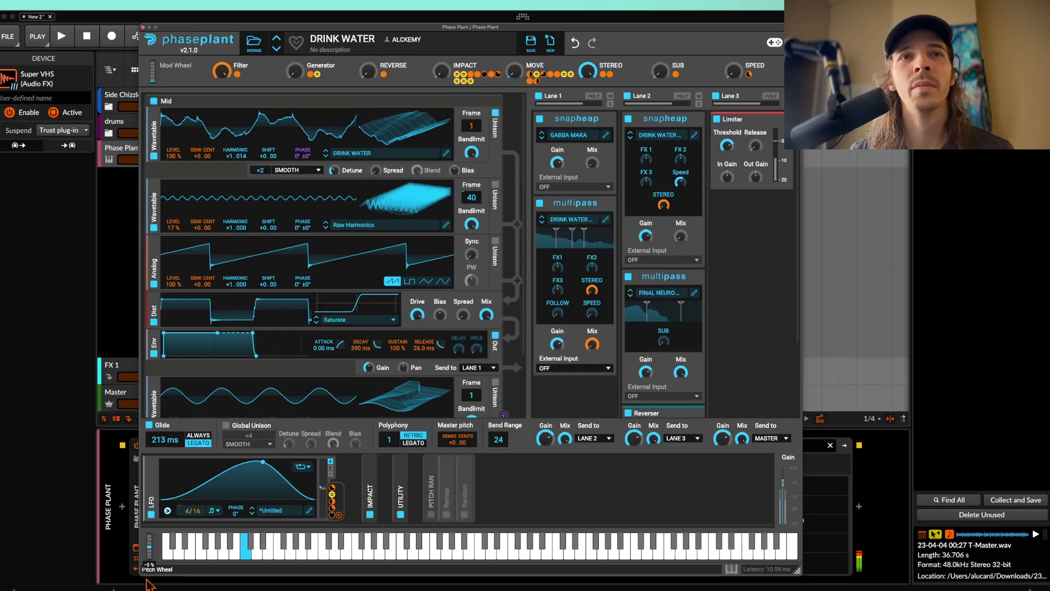
click(143, 27)
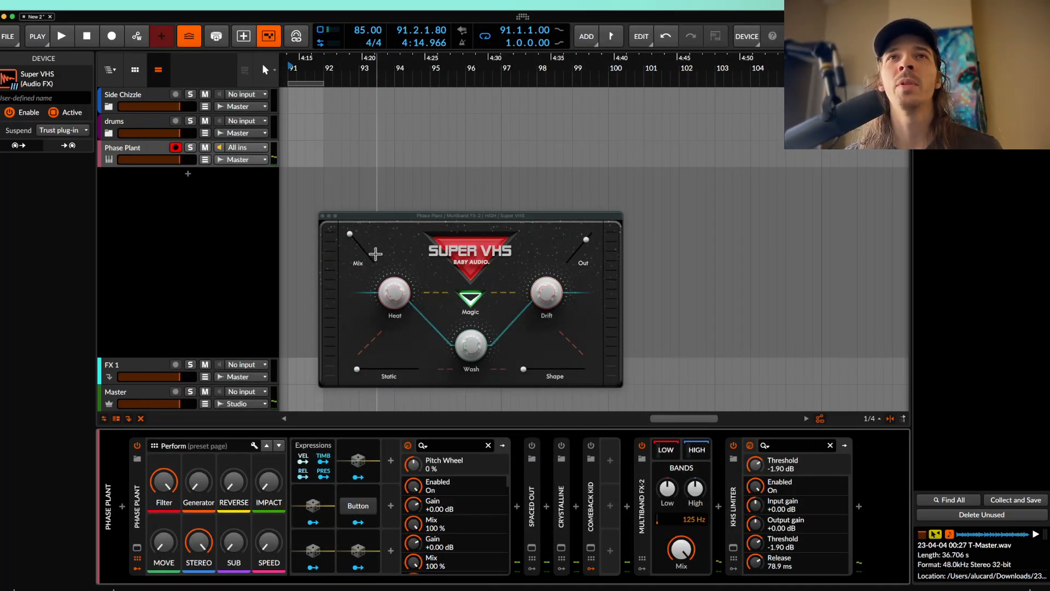
Try a lower Mix in Super VHS, toggling Multiband FX-2 for comparison, and return Mix to maximum
click(351, 241)
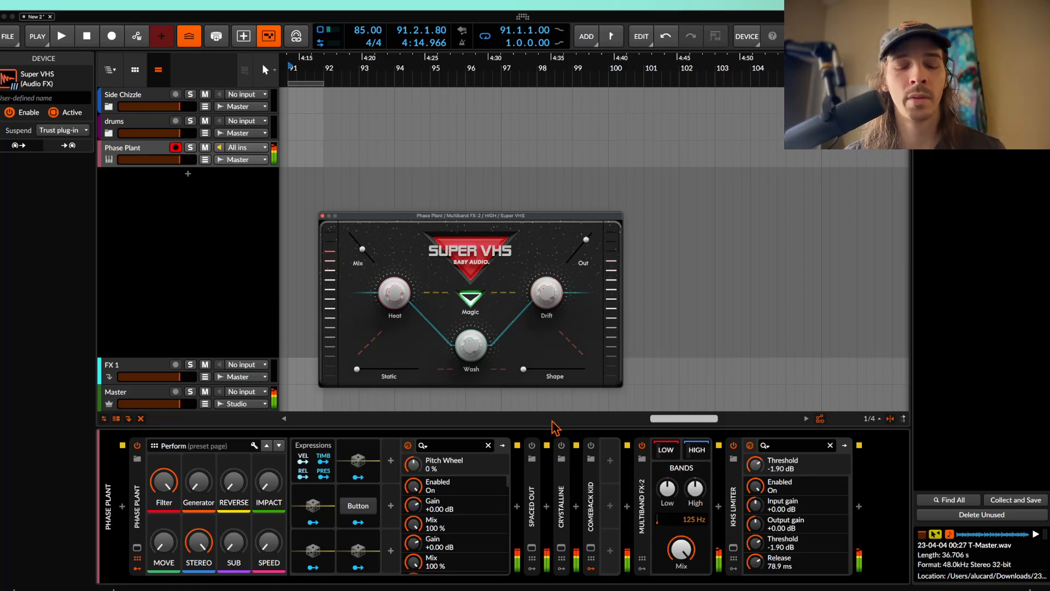
click(642, 448)
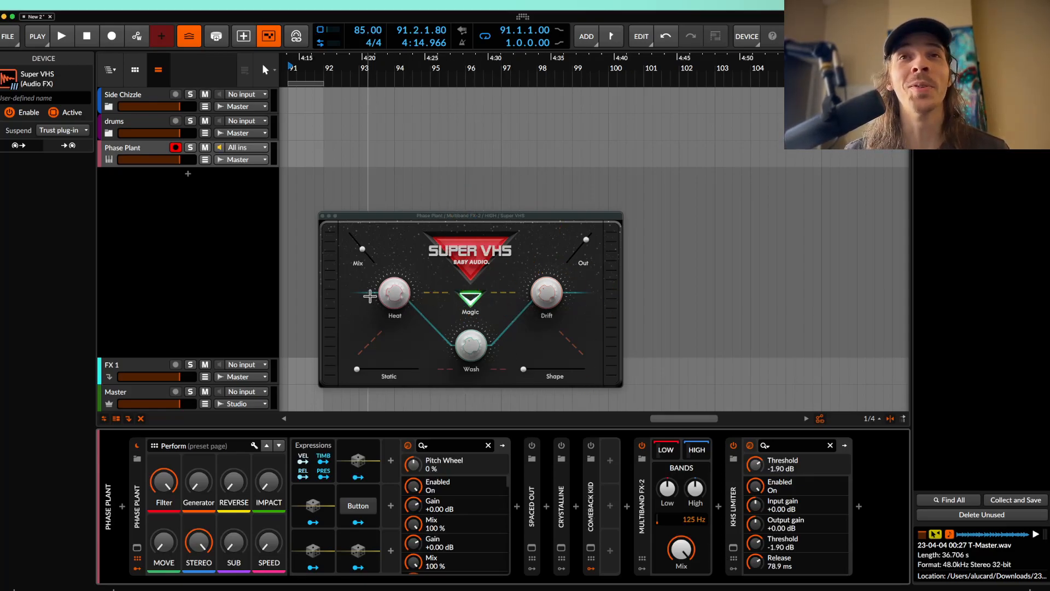
click(365, 253)
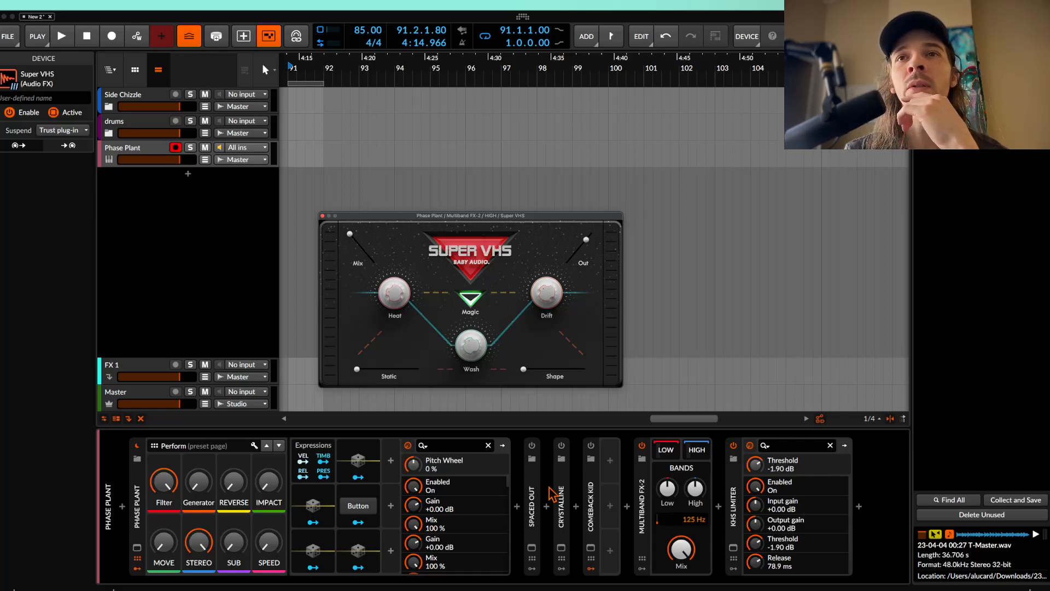
Expand the Comeback Kid device to examine its delay parameters and collapse it again
click(592, 500)
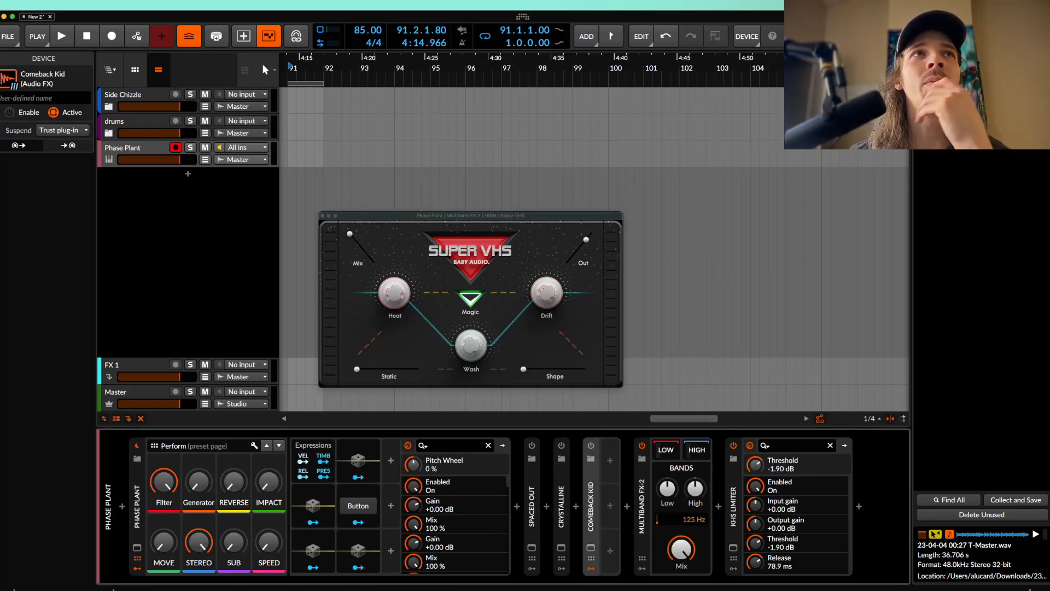
click(592, 509)
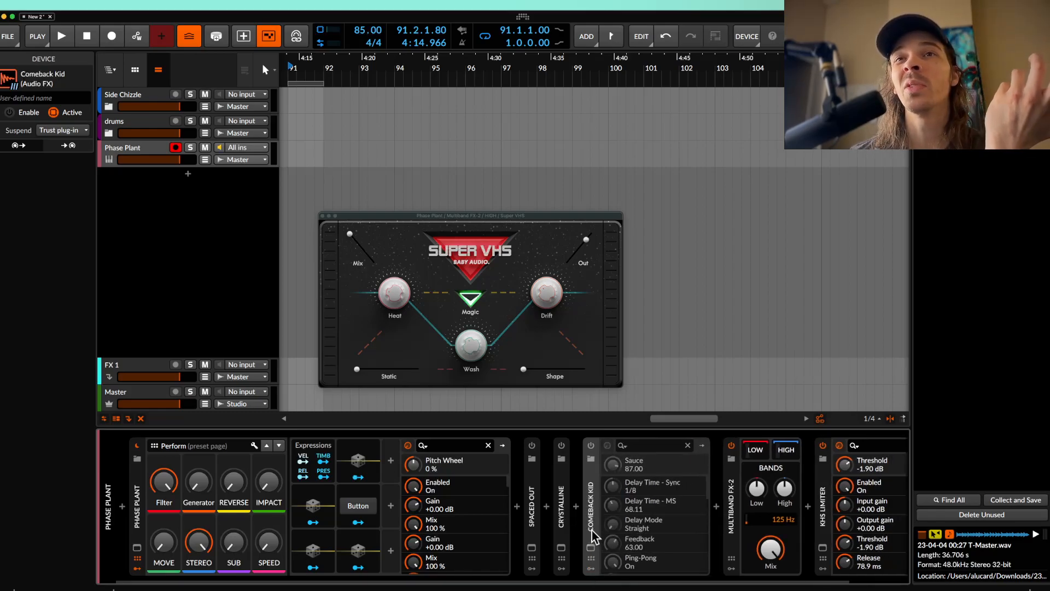
click(591, 530)
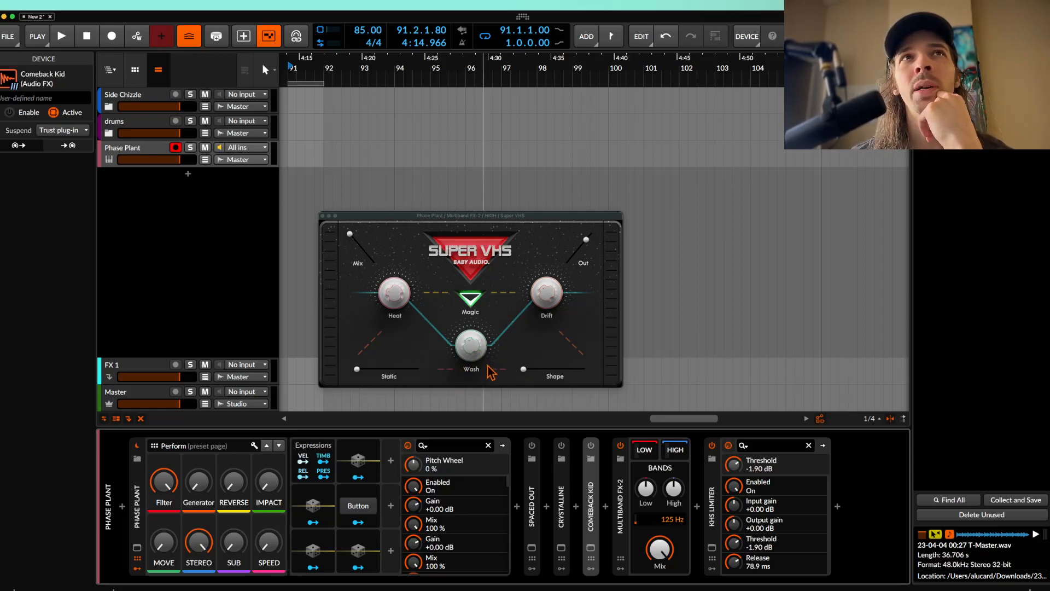
click(402, 310)
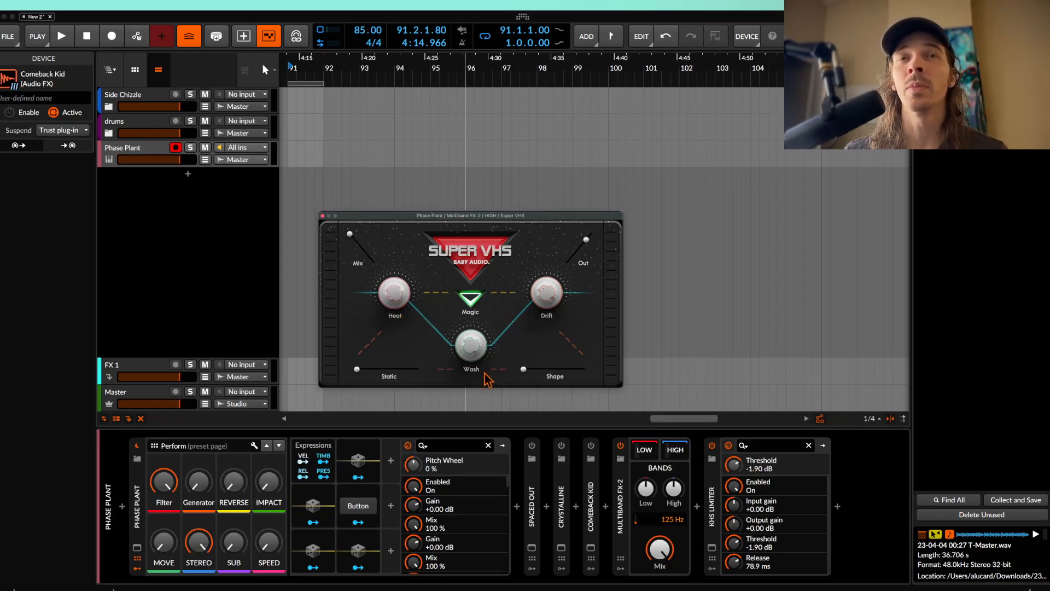
Shift the Super VHS window slightly, and select the Crystalline device followed by Multiband FX-2 in the Phase Plant track's device chain
drag(403, 222, 384, 234)
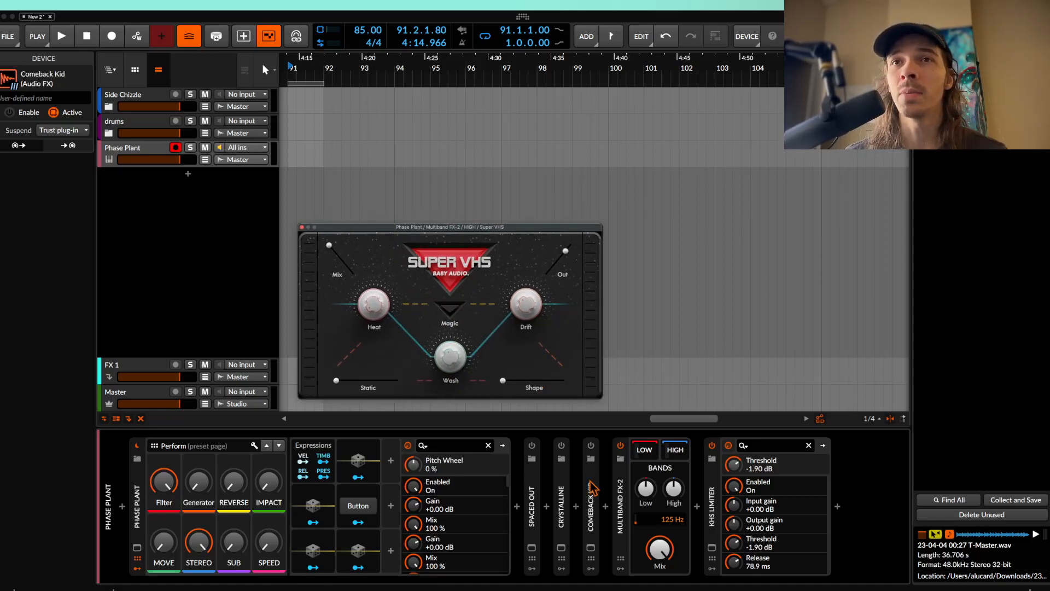
click(561, 468)
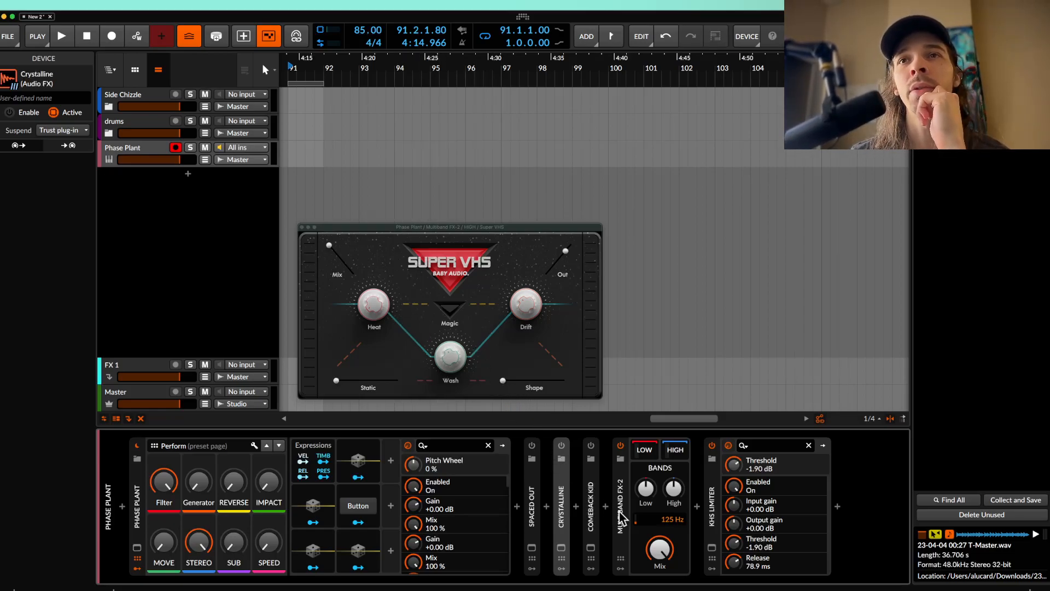
click(626, 485)
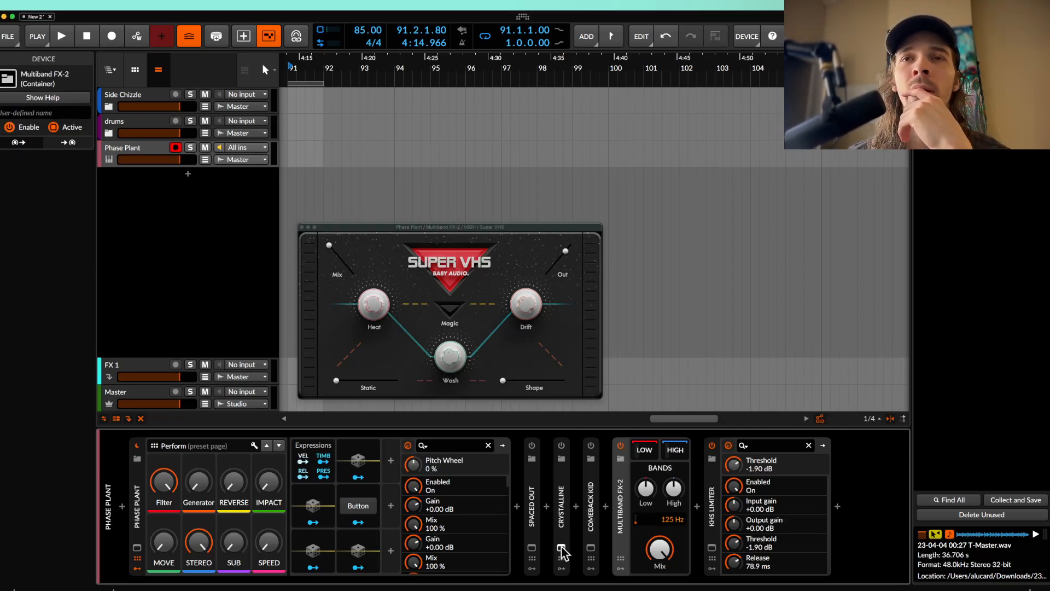
Open the Spaced Out plug-in window to examine its echo and space controls, and close it again
click(531, 547)
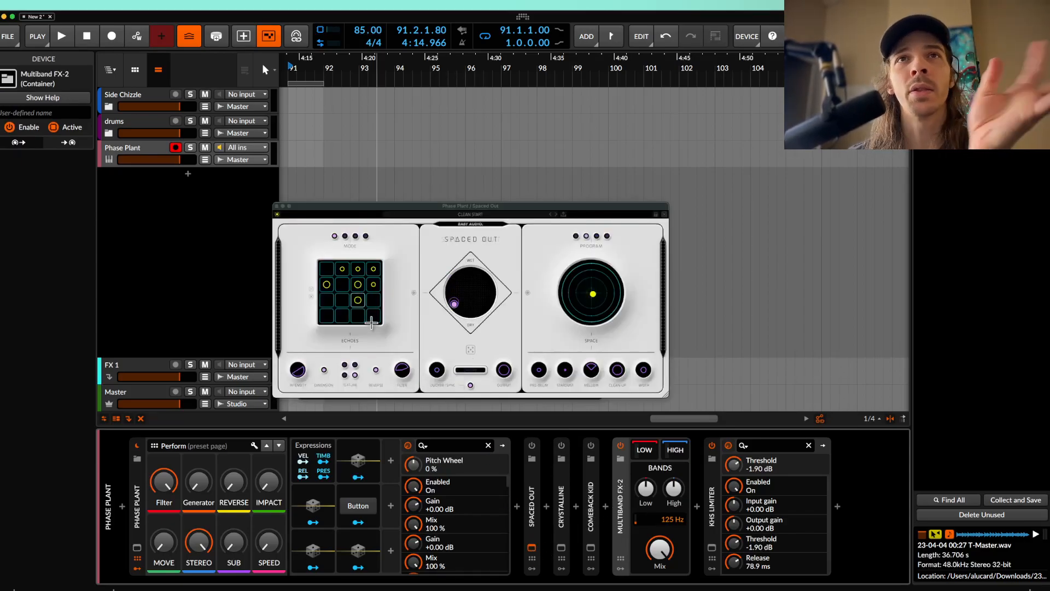
click(386, 255)
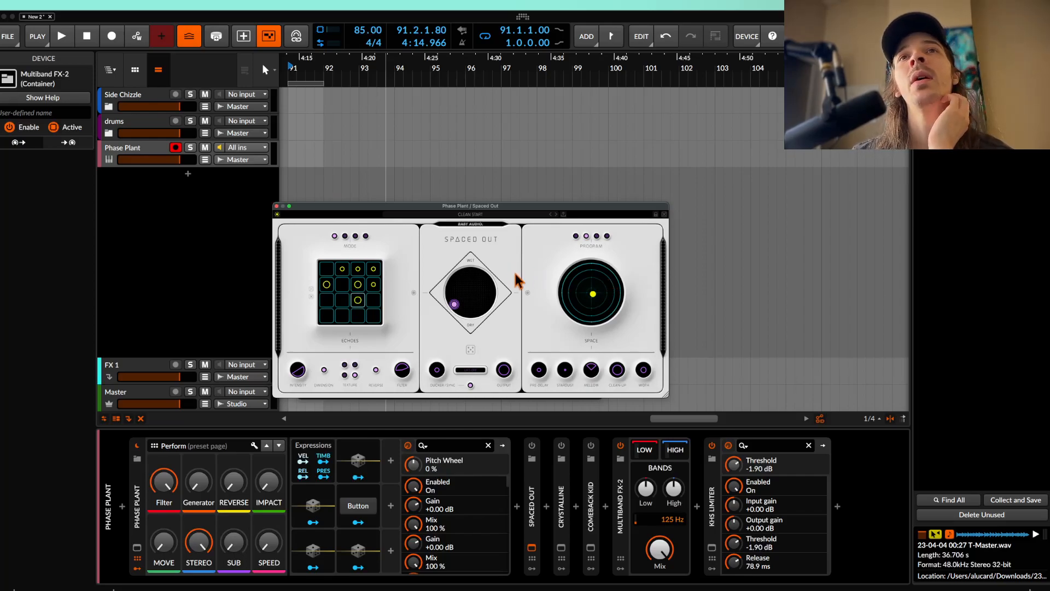
click(276, 206)
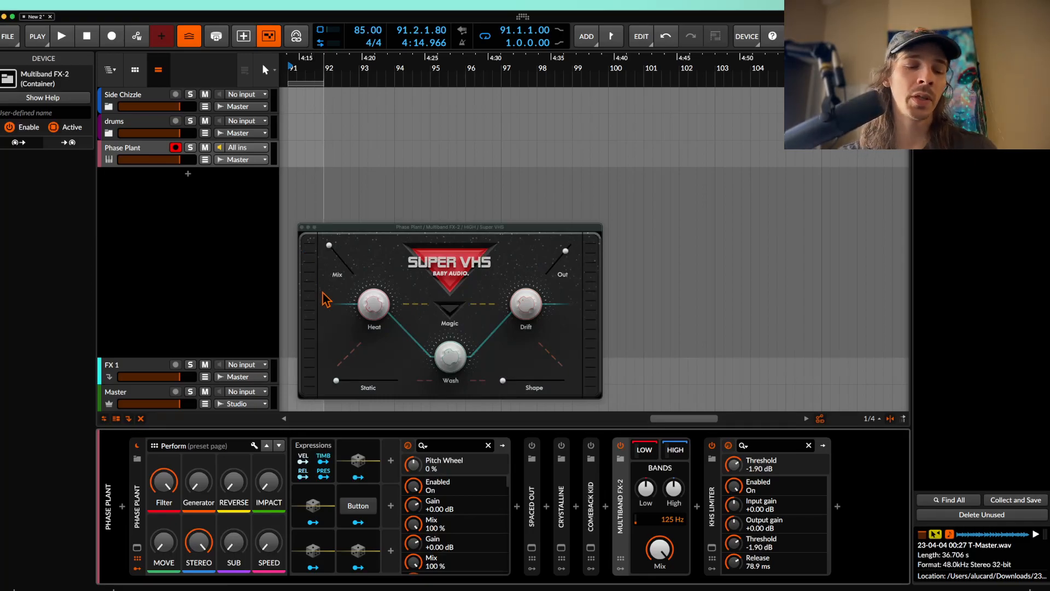